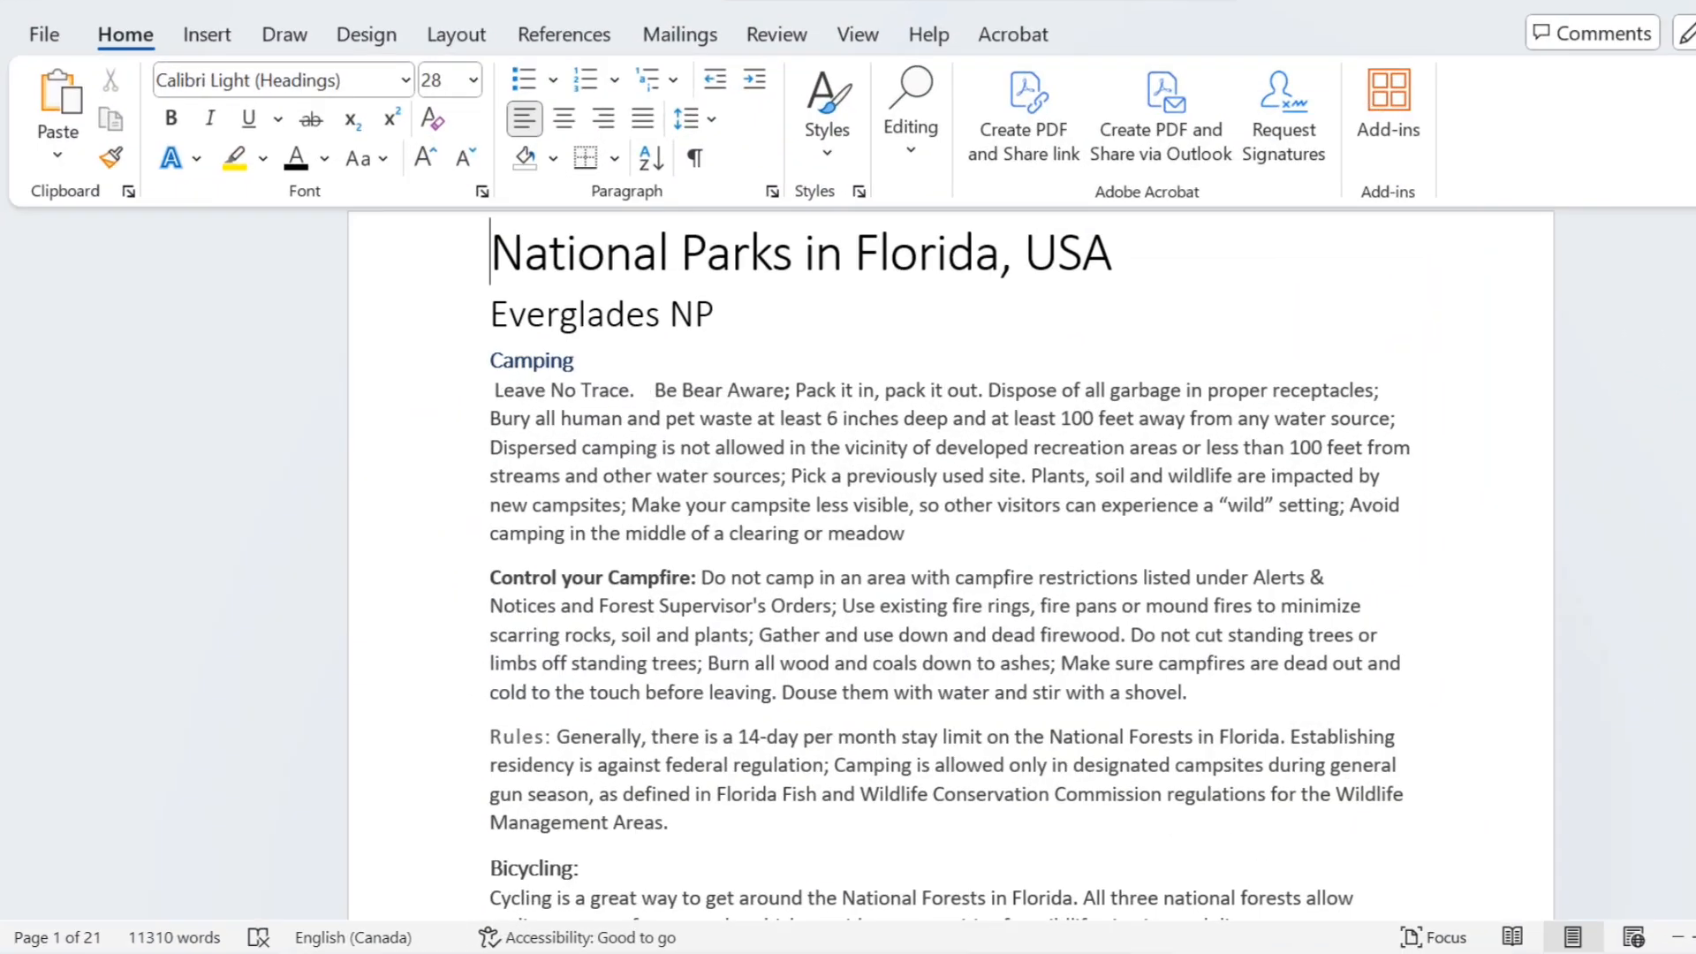
Step: Insert two blank lines above the title "National Parks in Florida, USA" at the start of the document
scroll(950, 566, "down", 20)
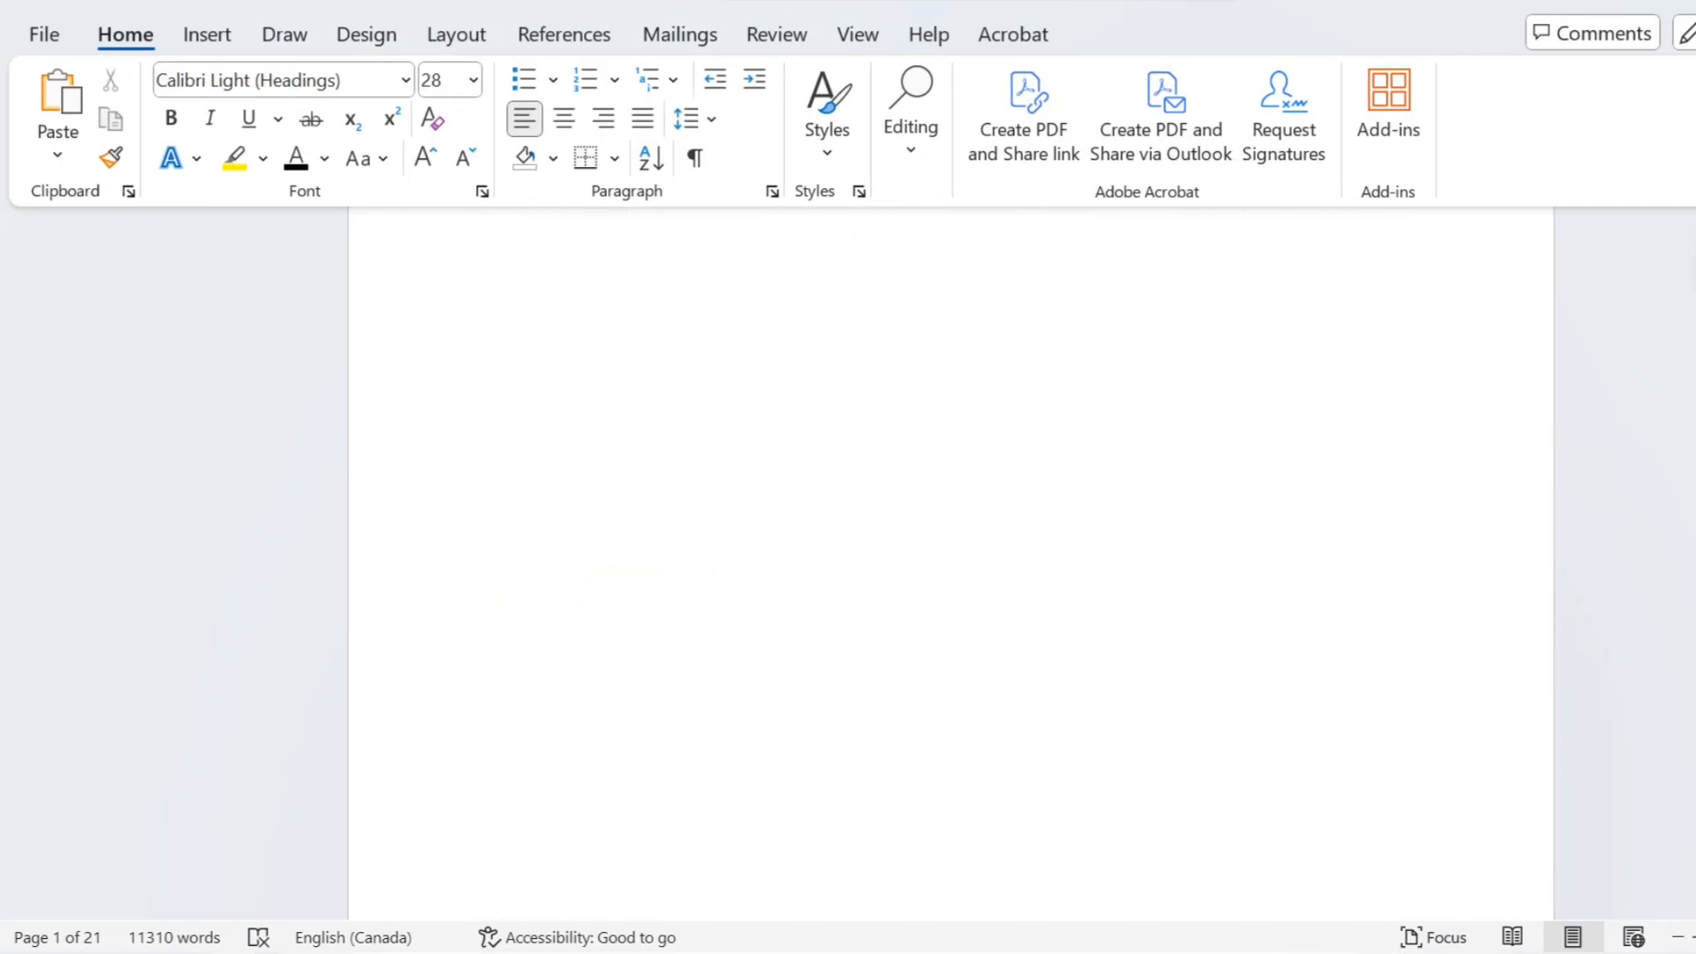
scroll(950, 565, "down", 20)
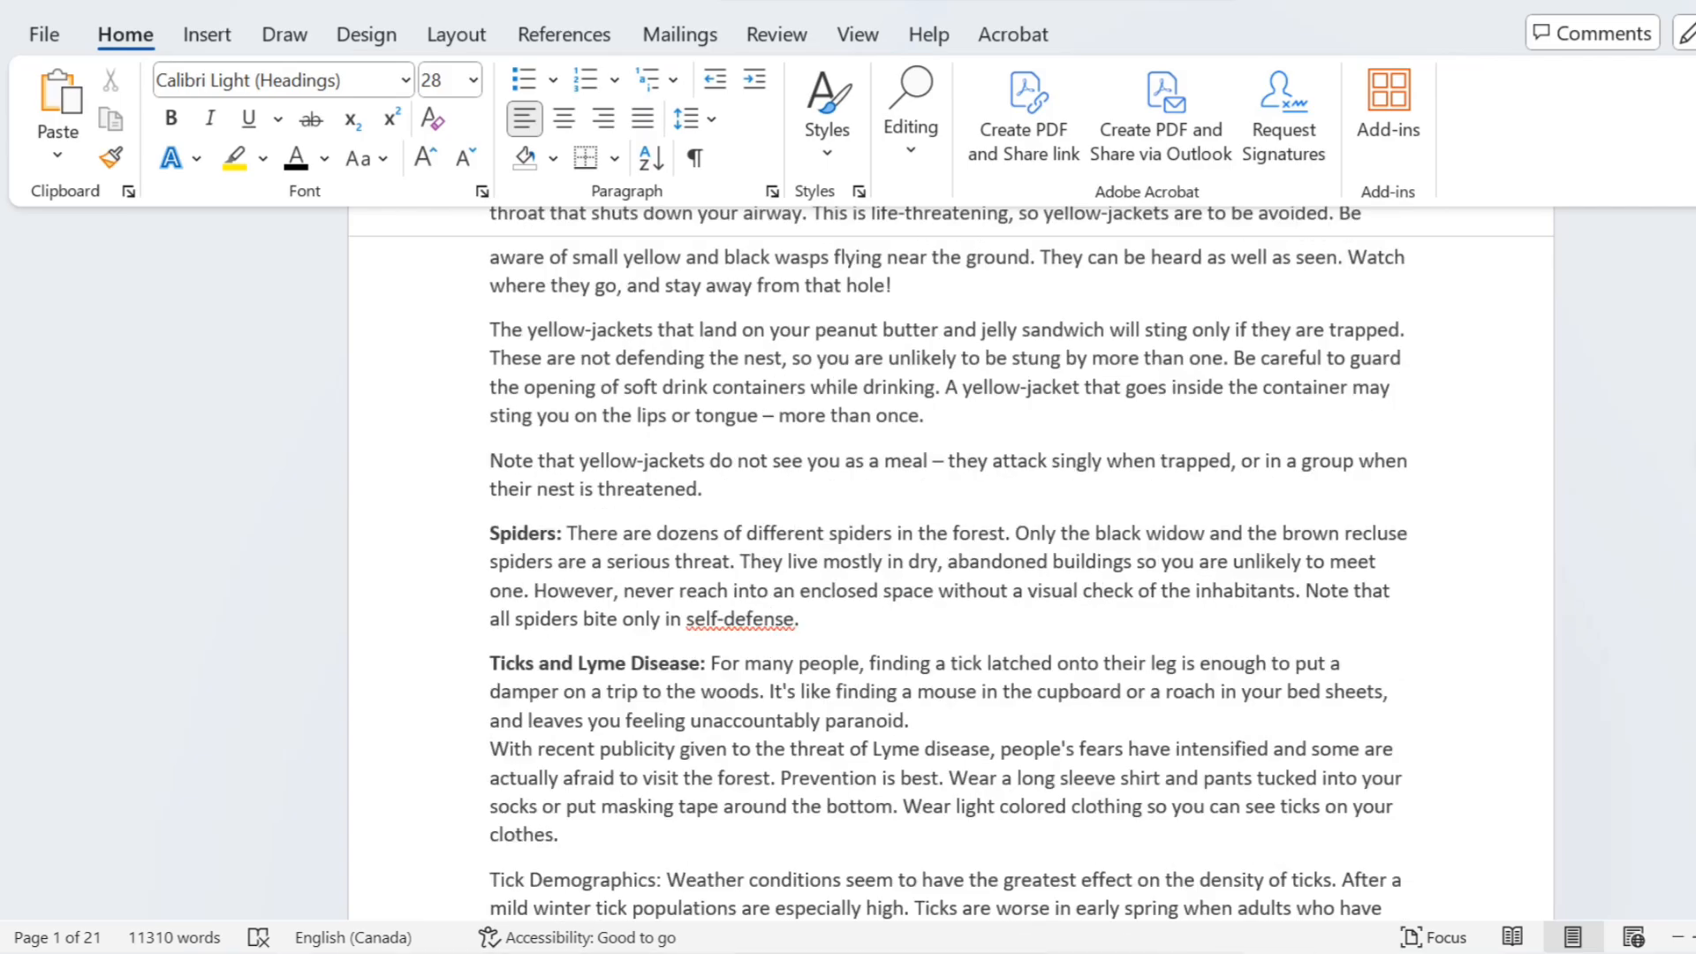
scroll(950, 565, "up", 20)
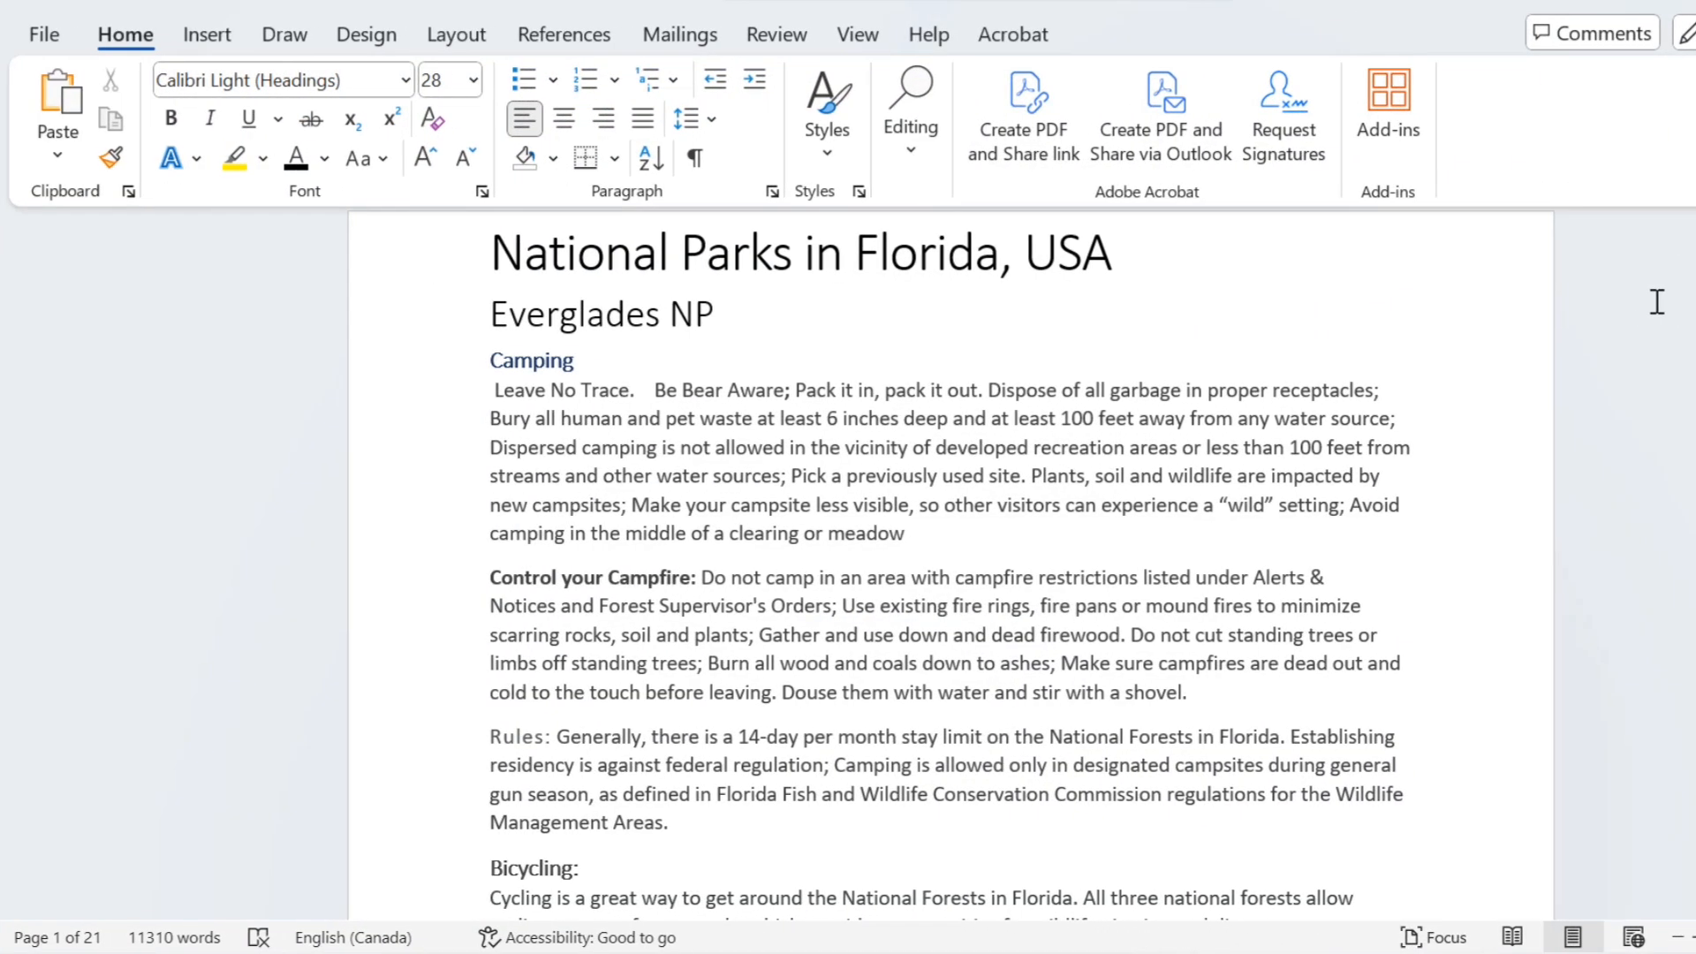
key("Home")
key("ctrl+Home")
key("Up")
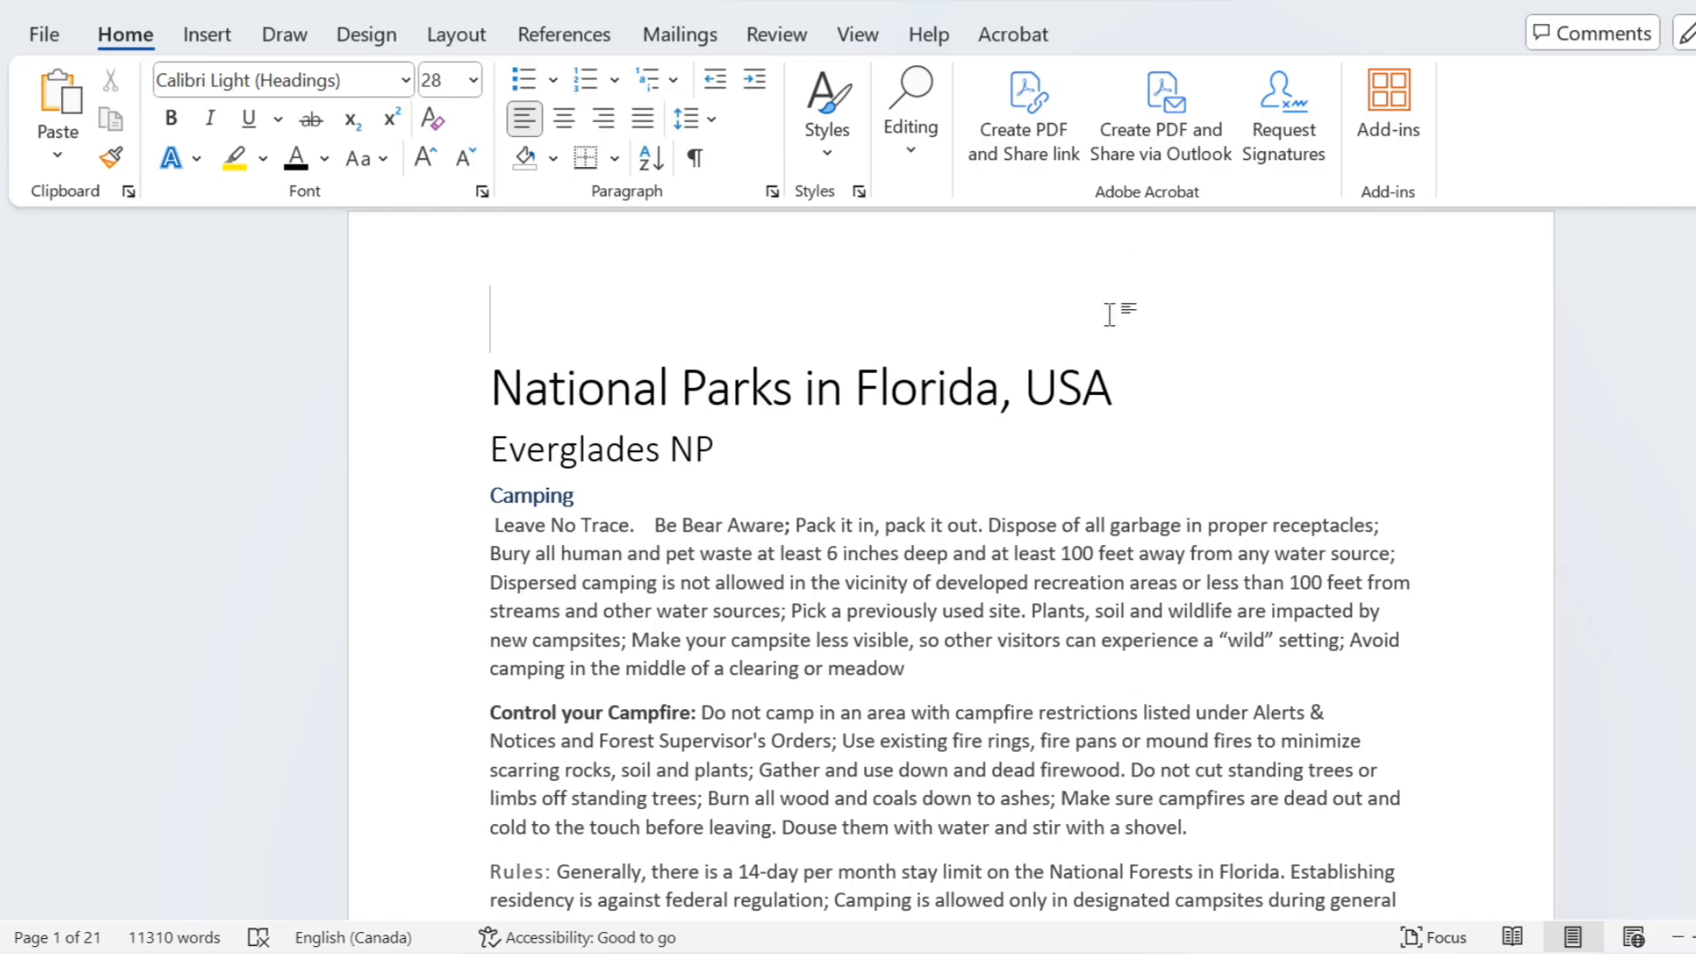
Step: Apply the Heading 1 style to the title "National Parks in Florida, USA"
left_click_drag(1112, 395, 565, 397)
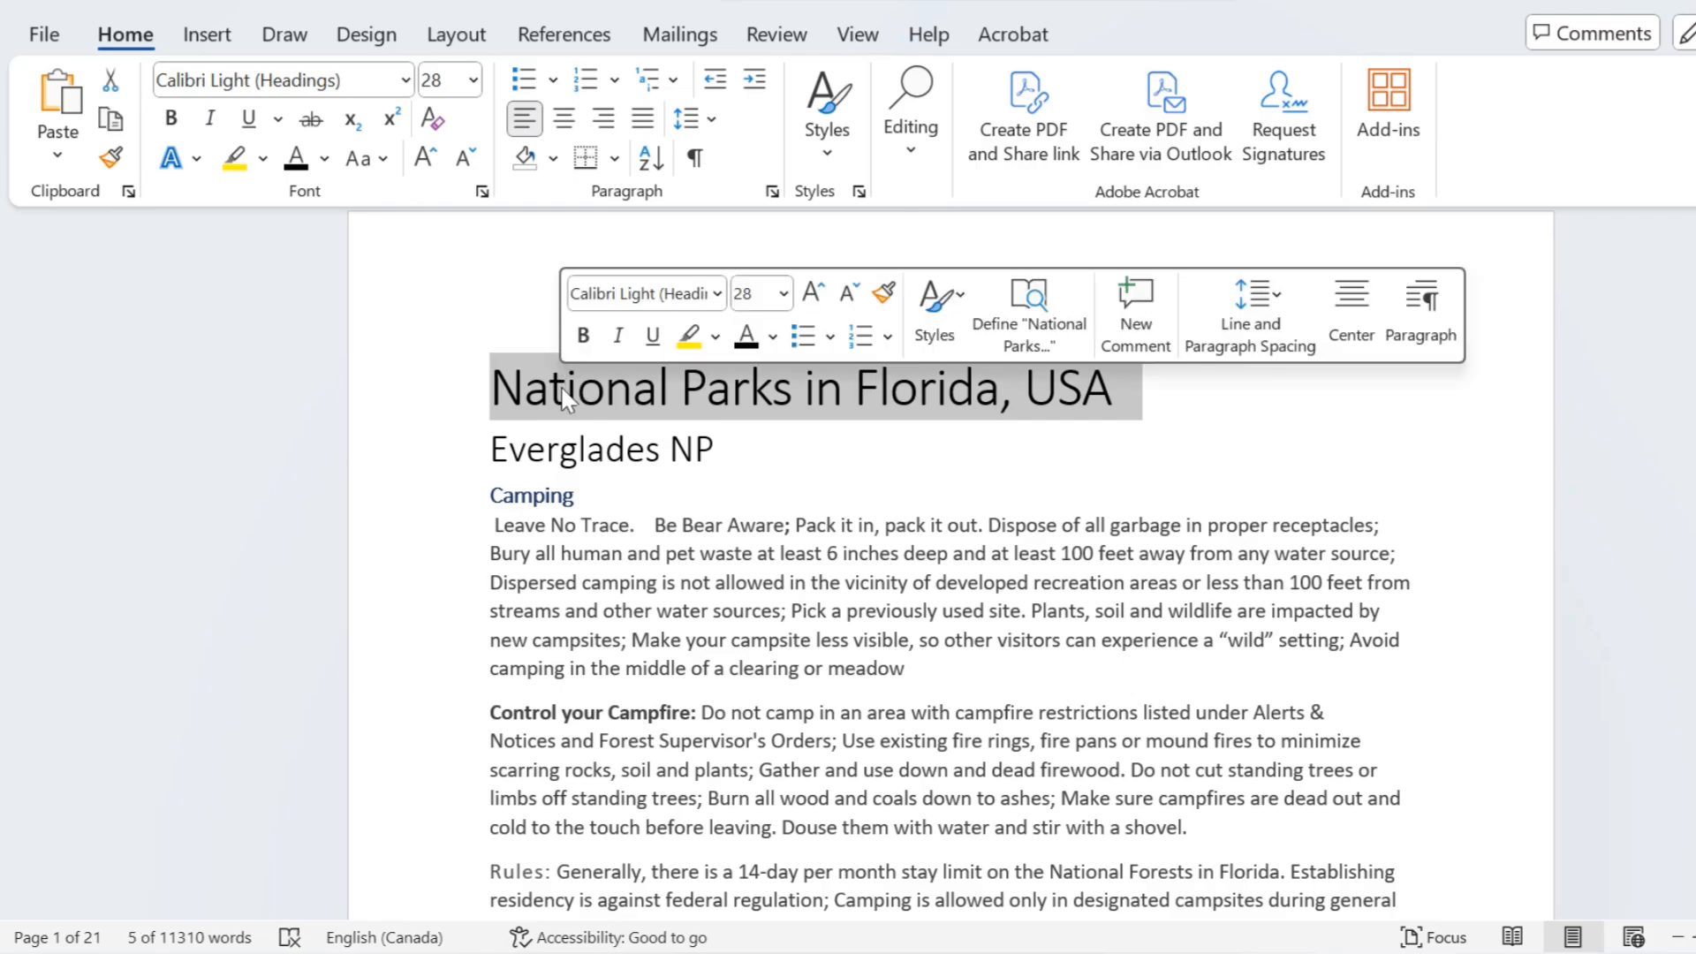
left_click(936, 327)
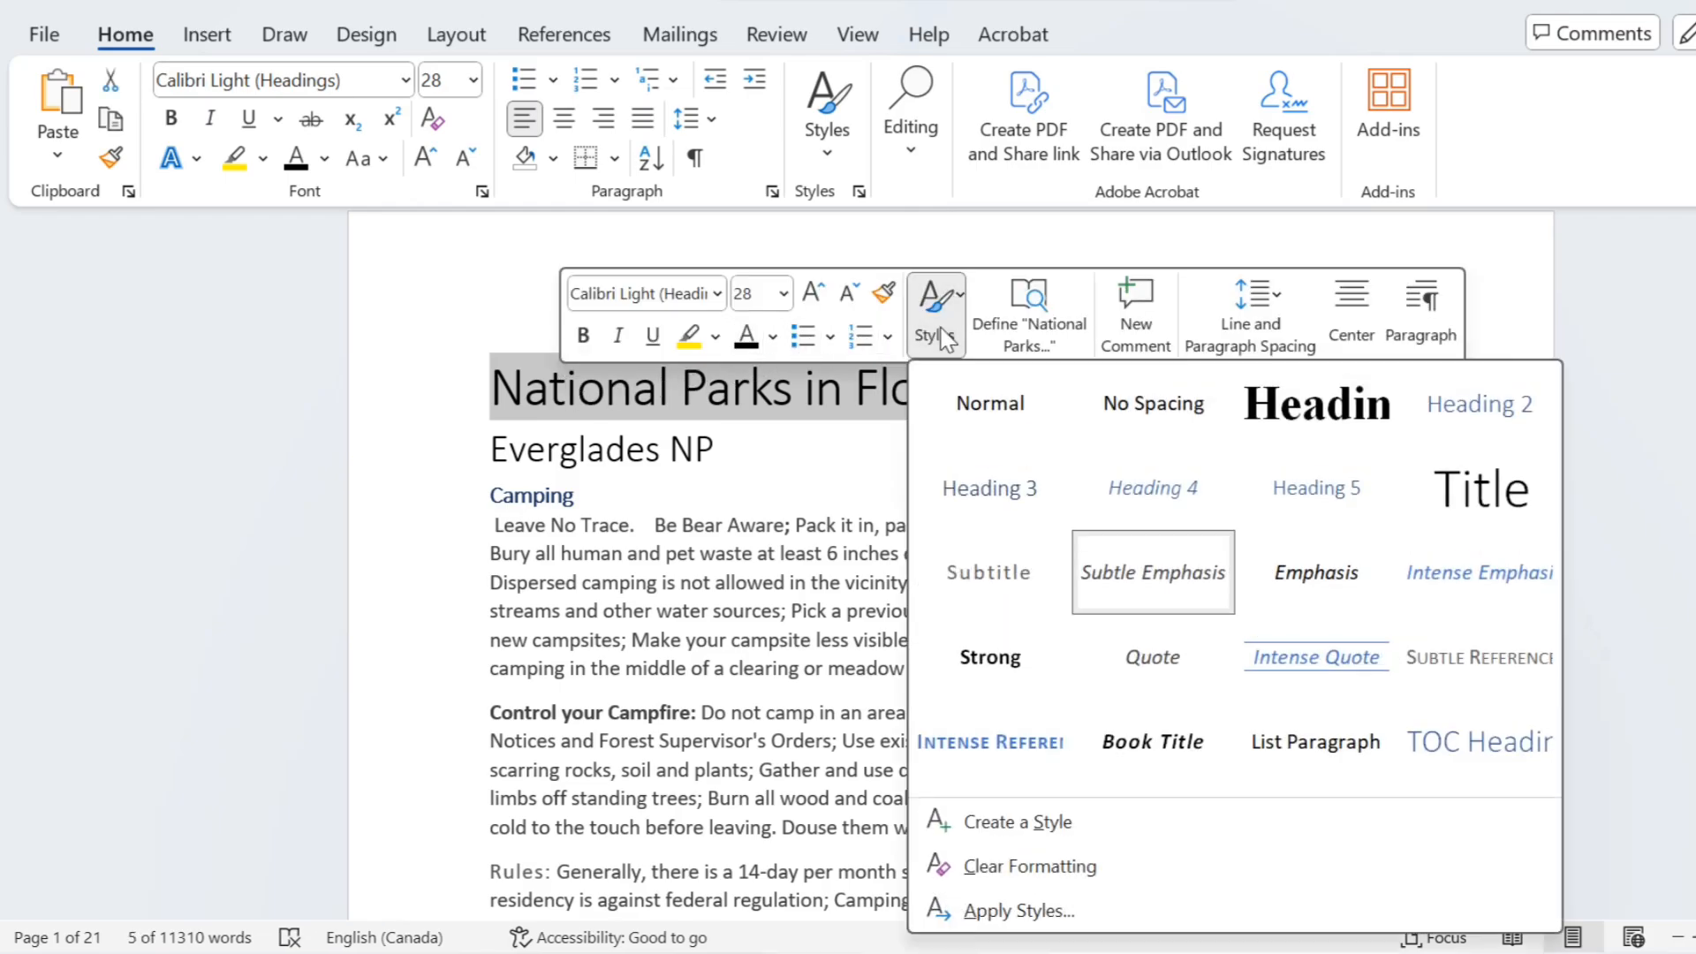
left_click(1315, 408)
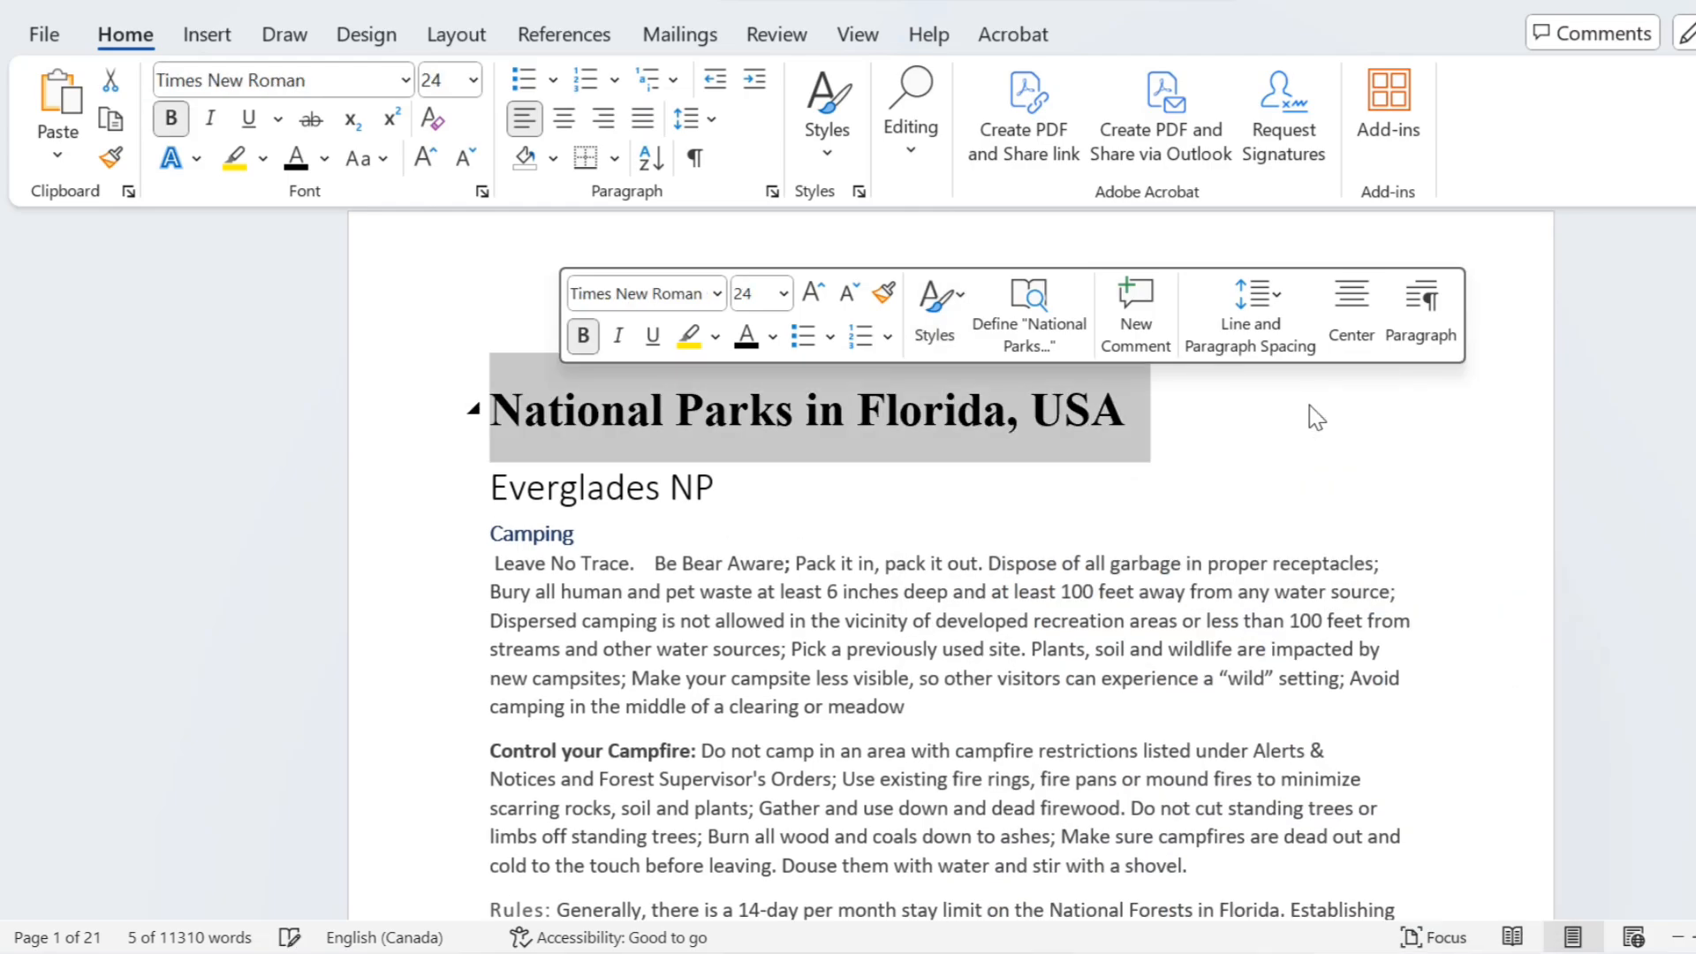
Step: Set the title's font size to 26 and underline it, keeping it bold without italics
left_click(784, 294)
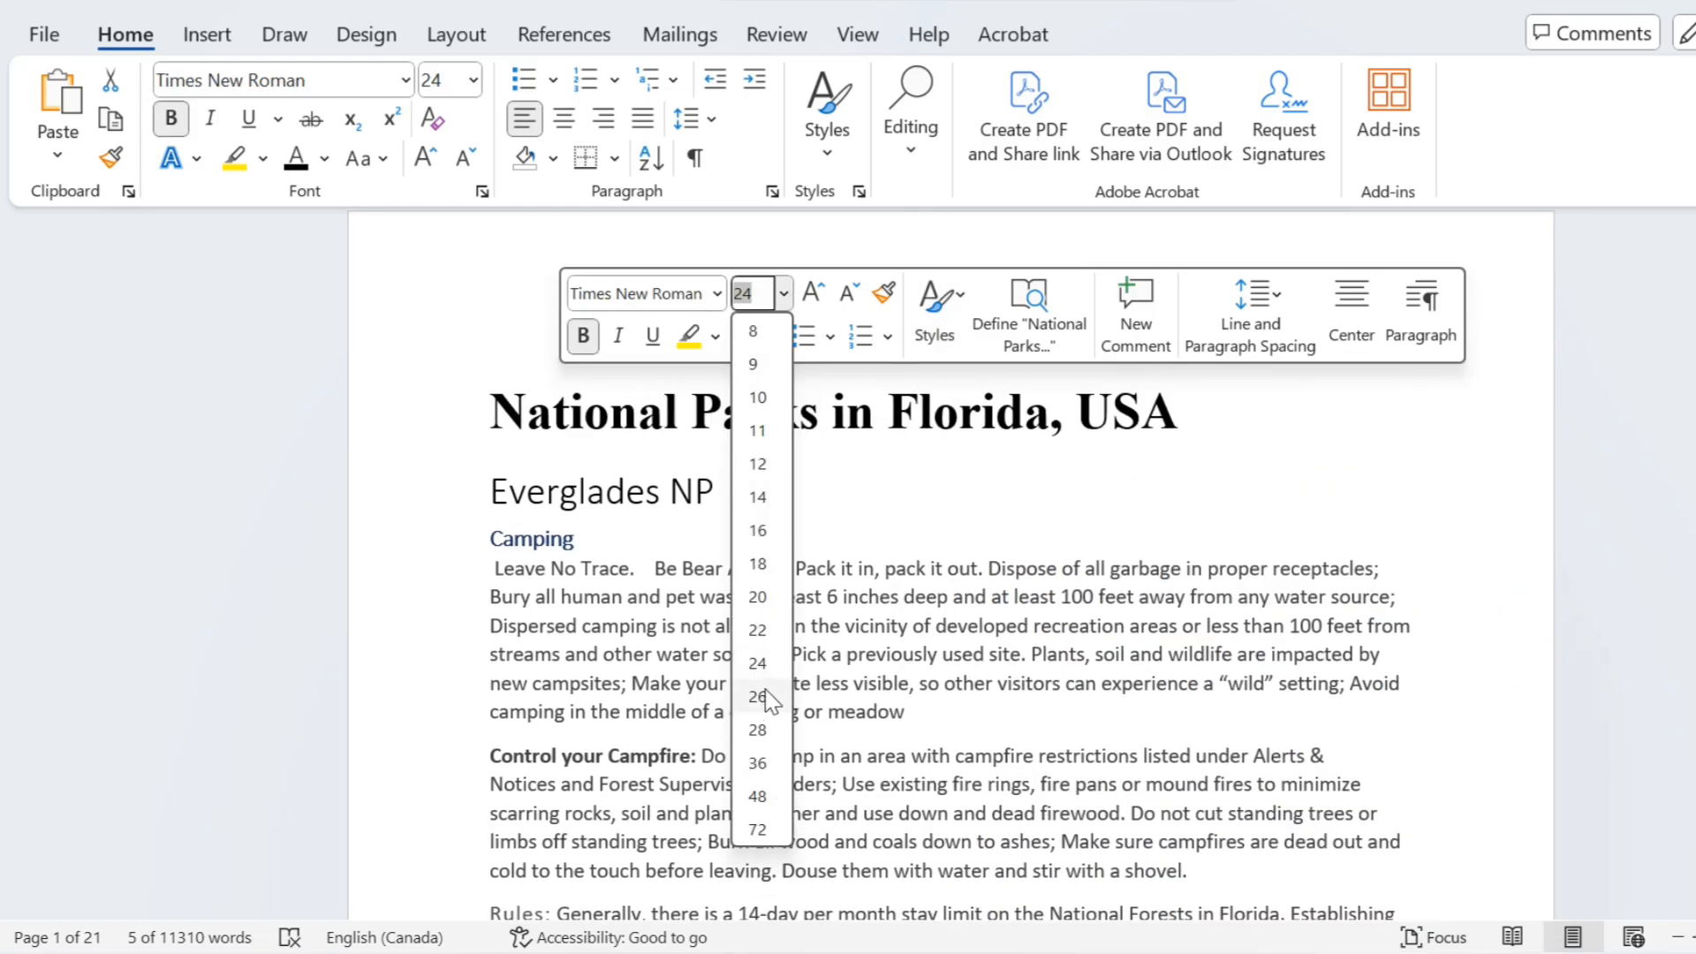
left_click(757, 696)
left_click(653, 335)
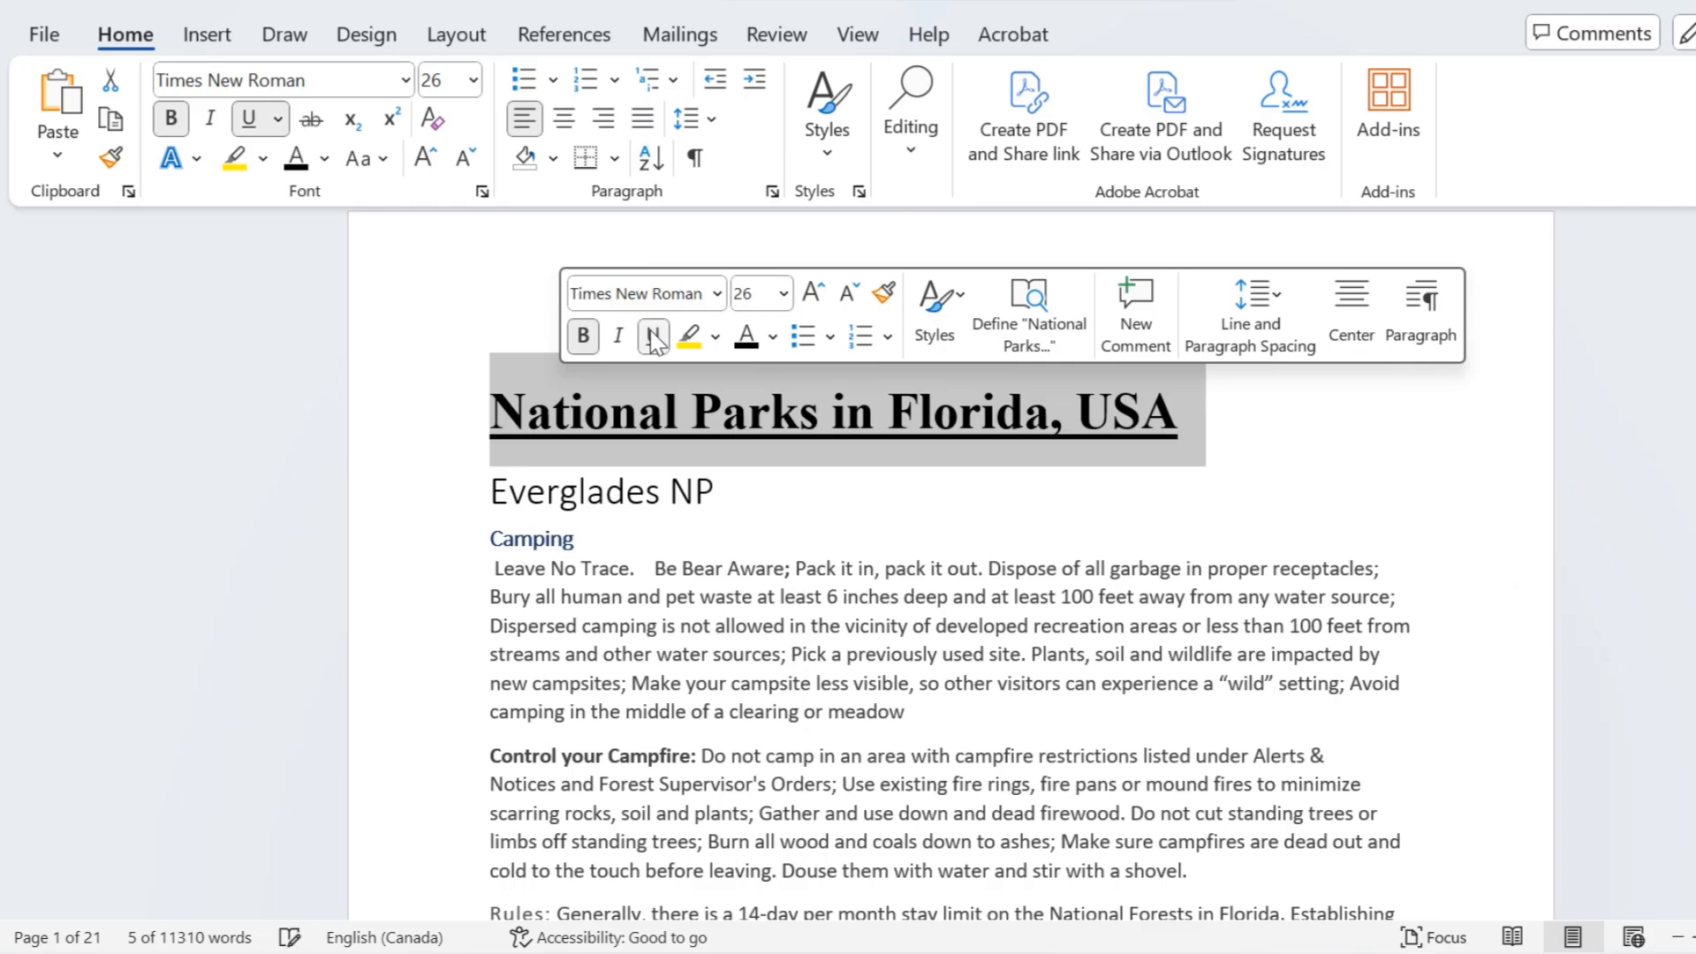
left_click(619, 341)
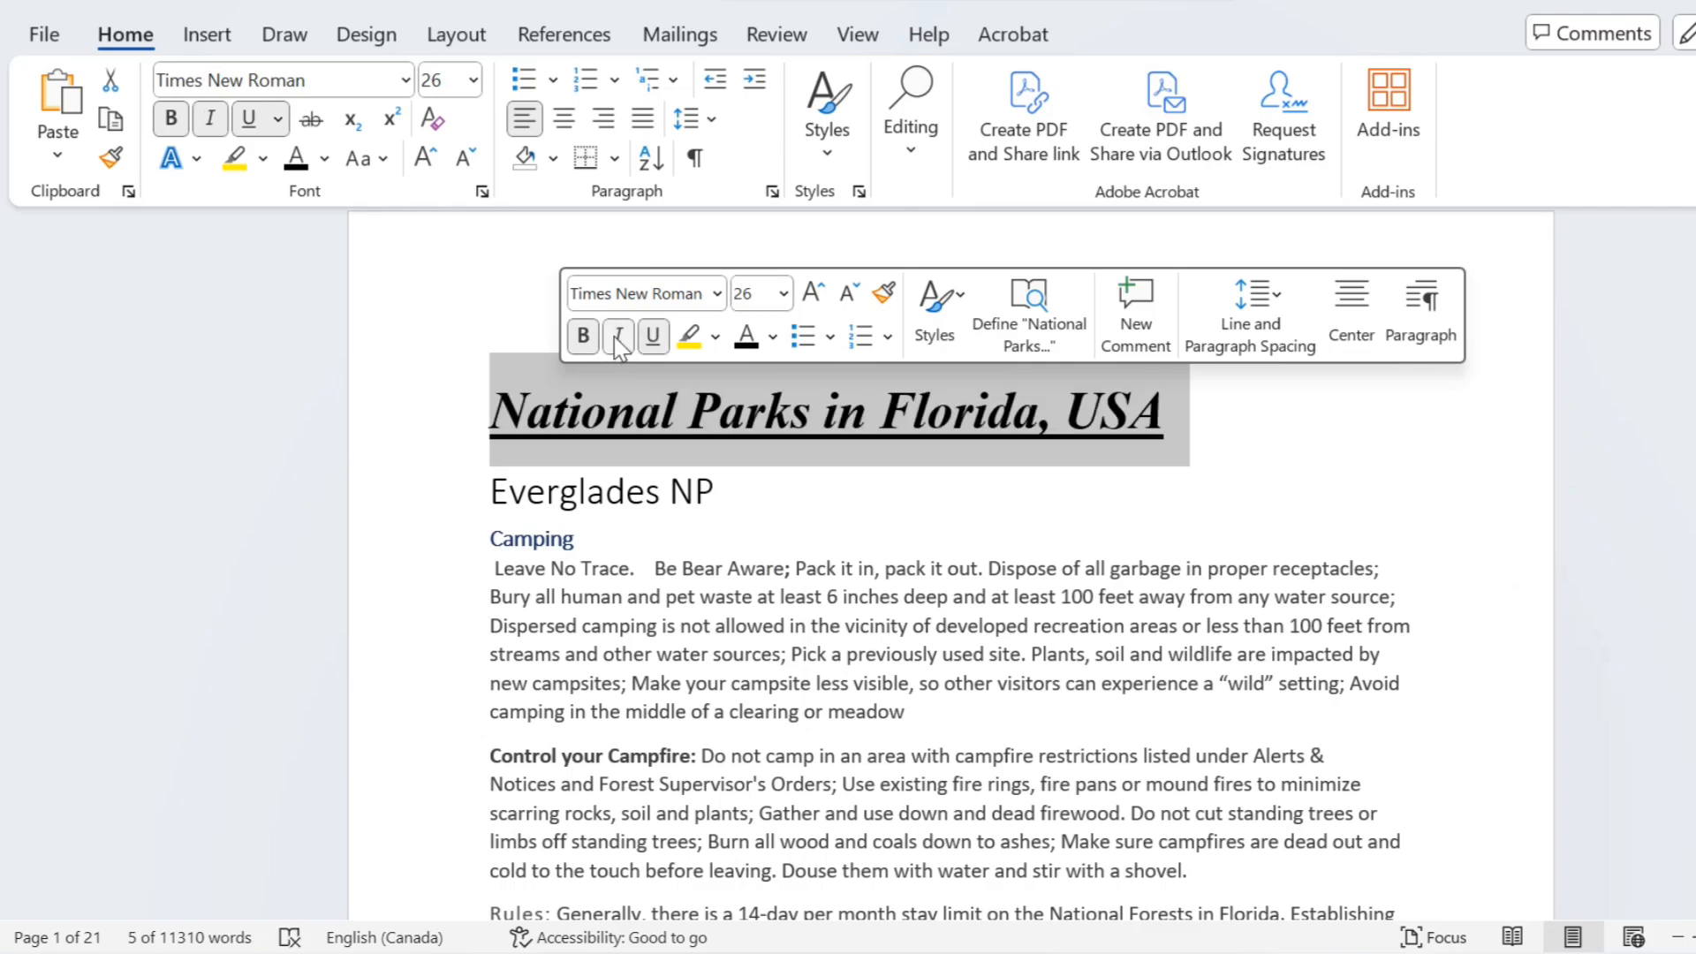
left_click(619, 340)
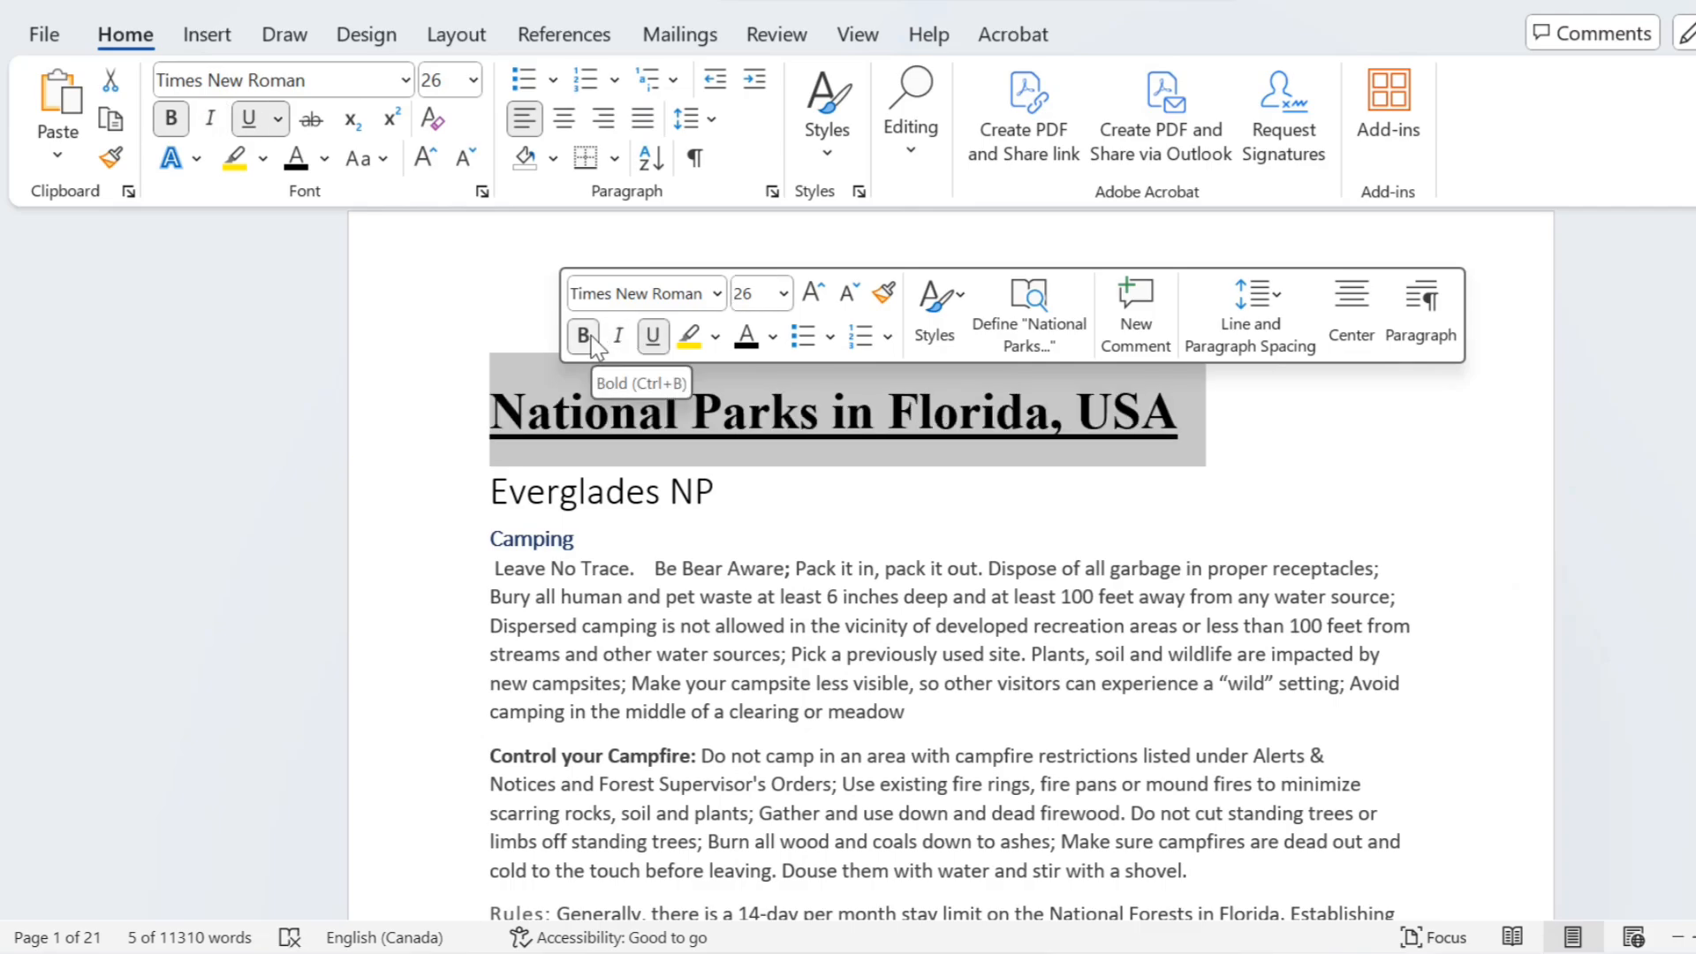
left_click(1346, 474)
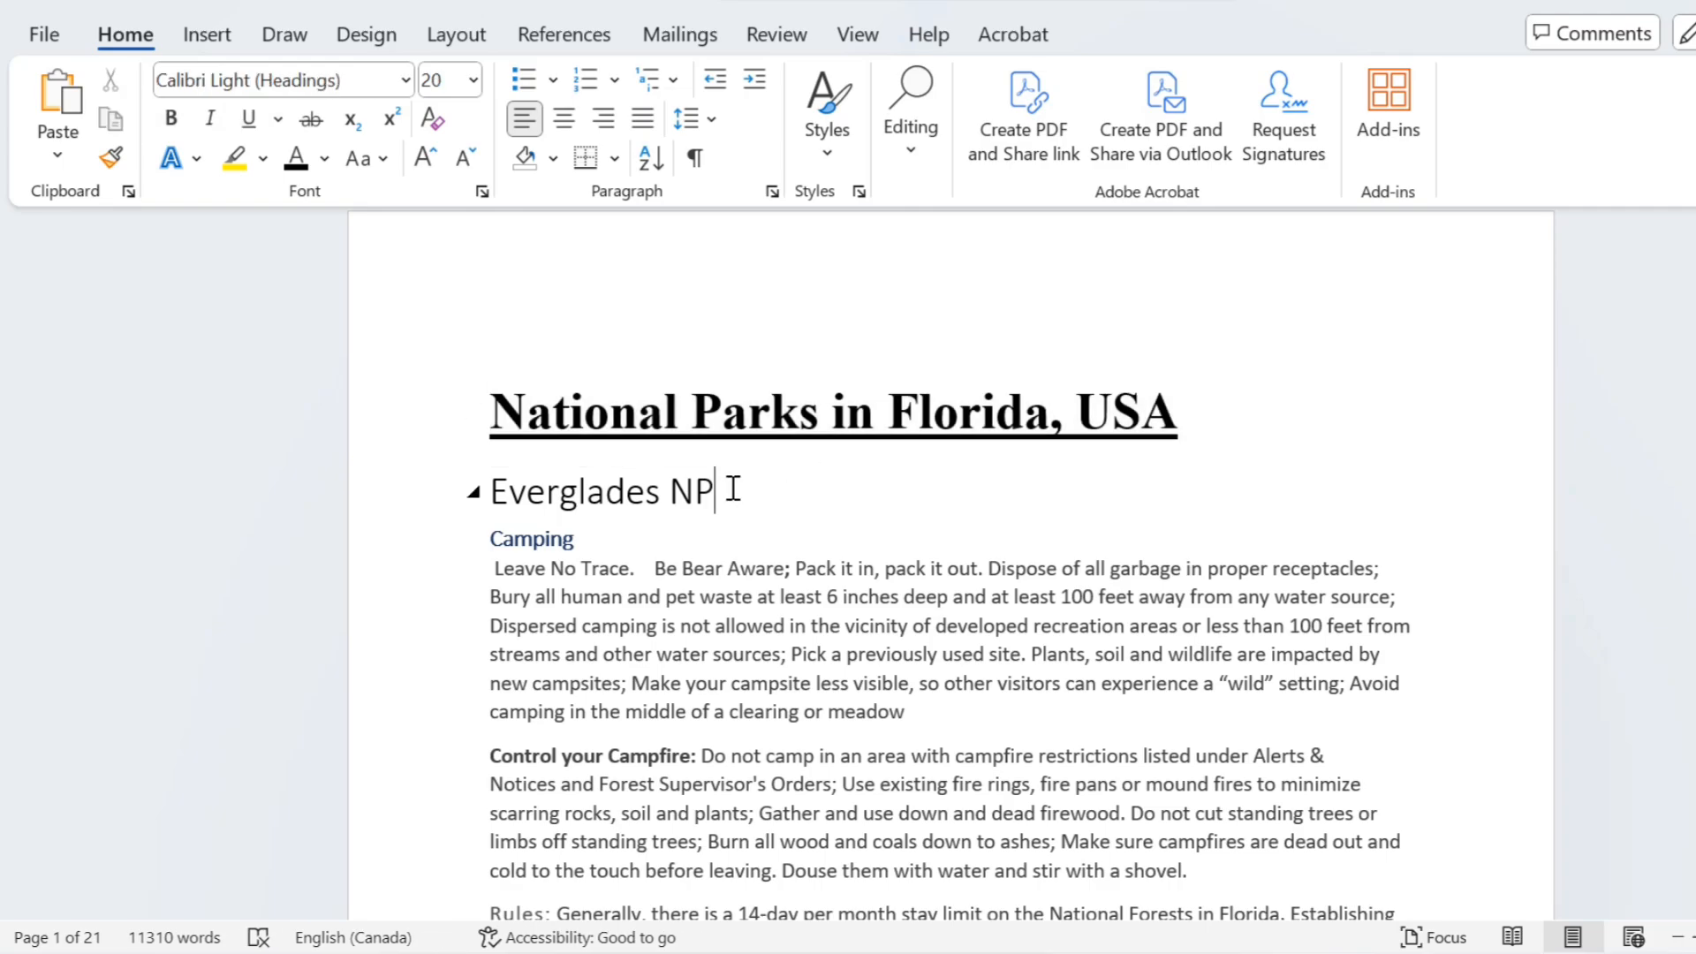
Step: Apply the Heading 2 style to the "Everglades NP" line below the title
left_click_drag(733, 488, 534, 501)
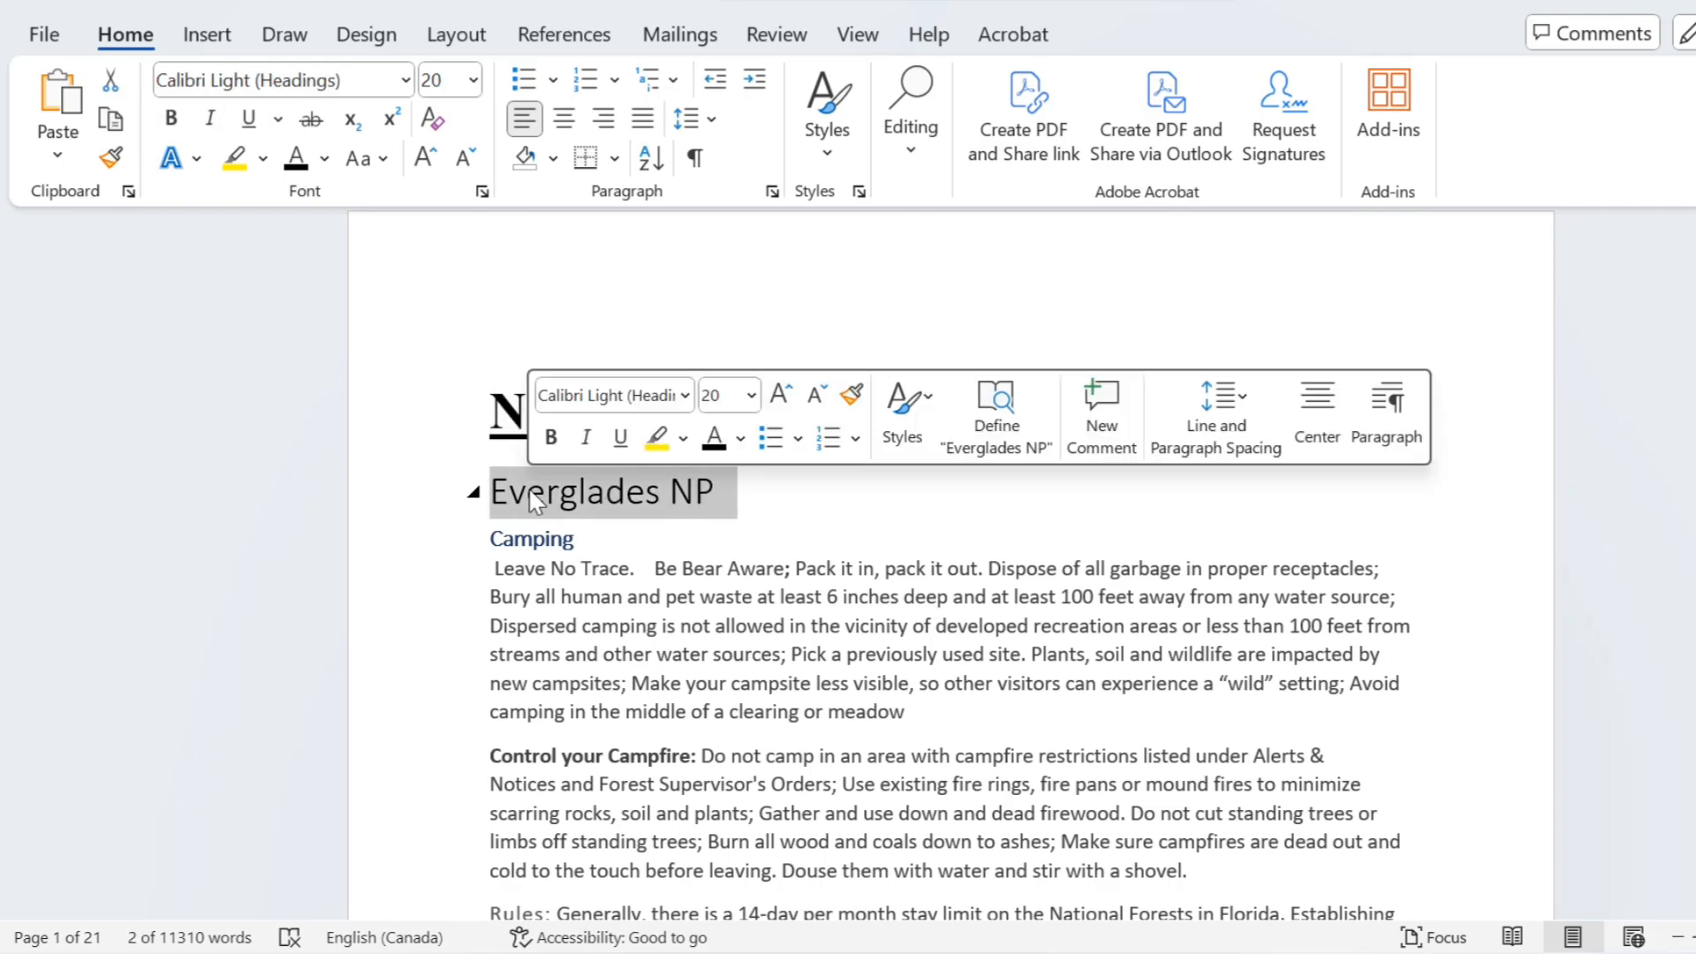
left_click(903, 415)
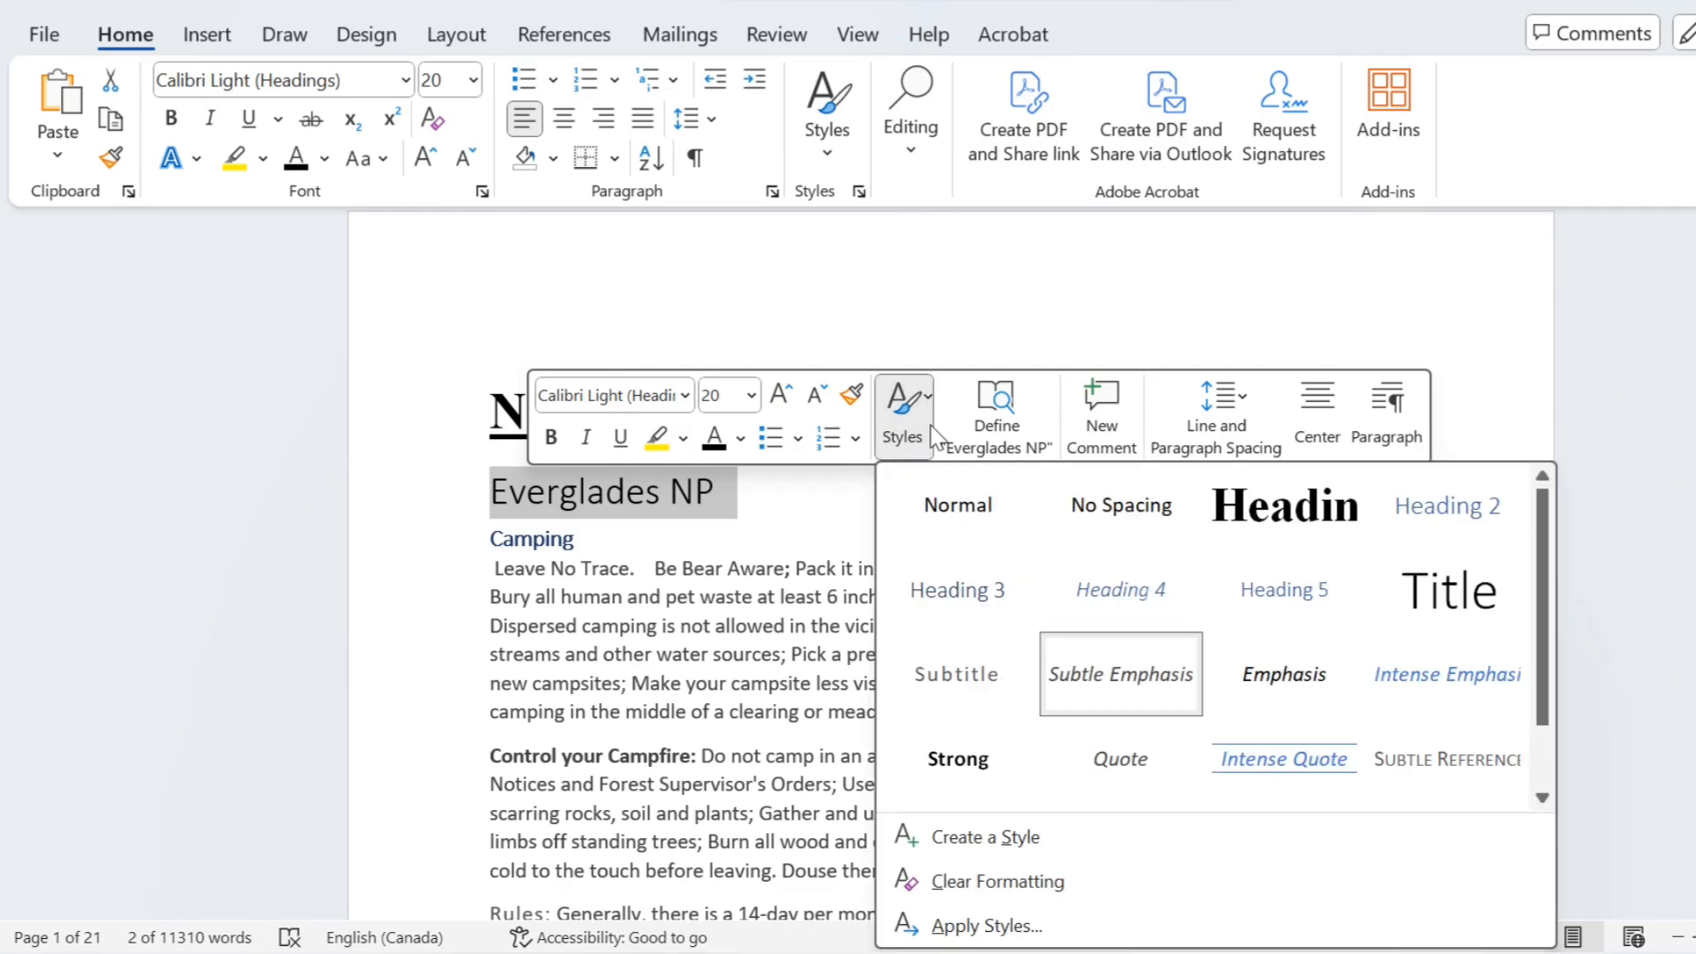
left_click(1470, 506)
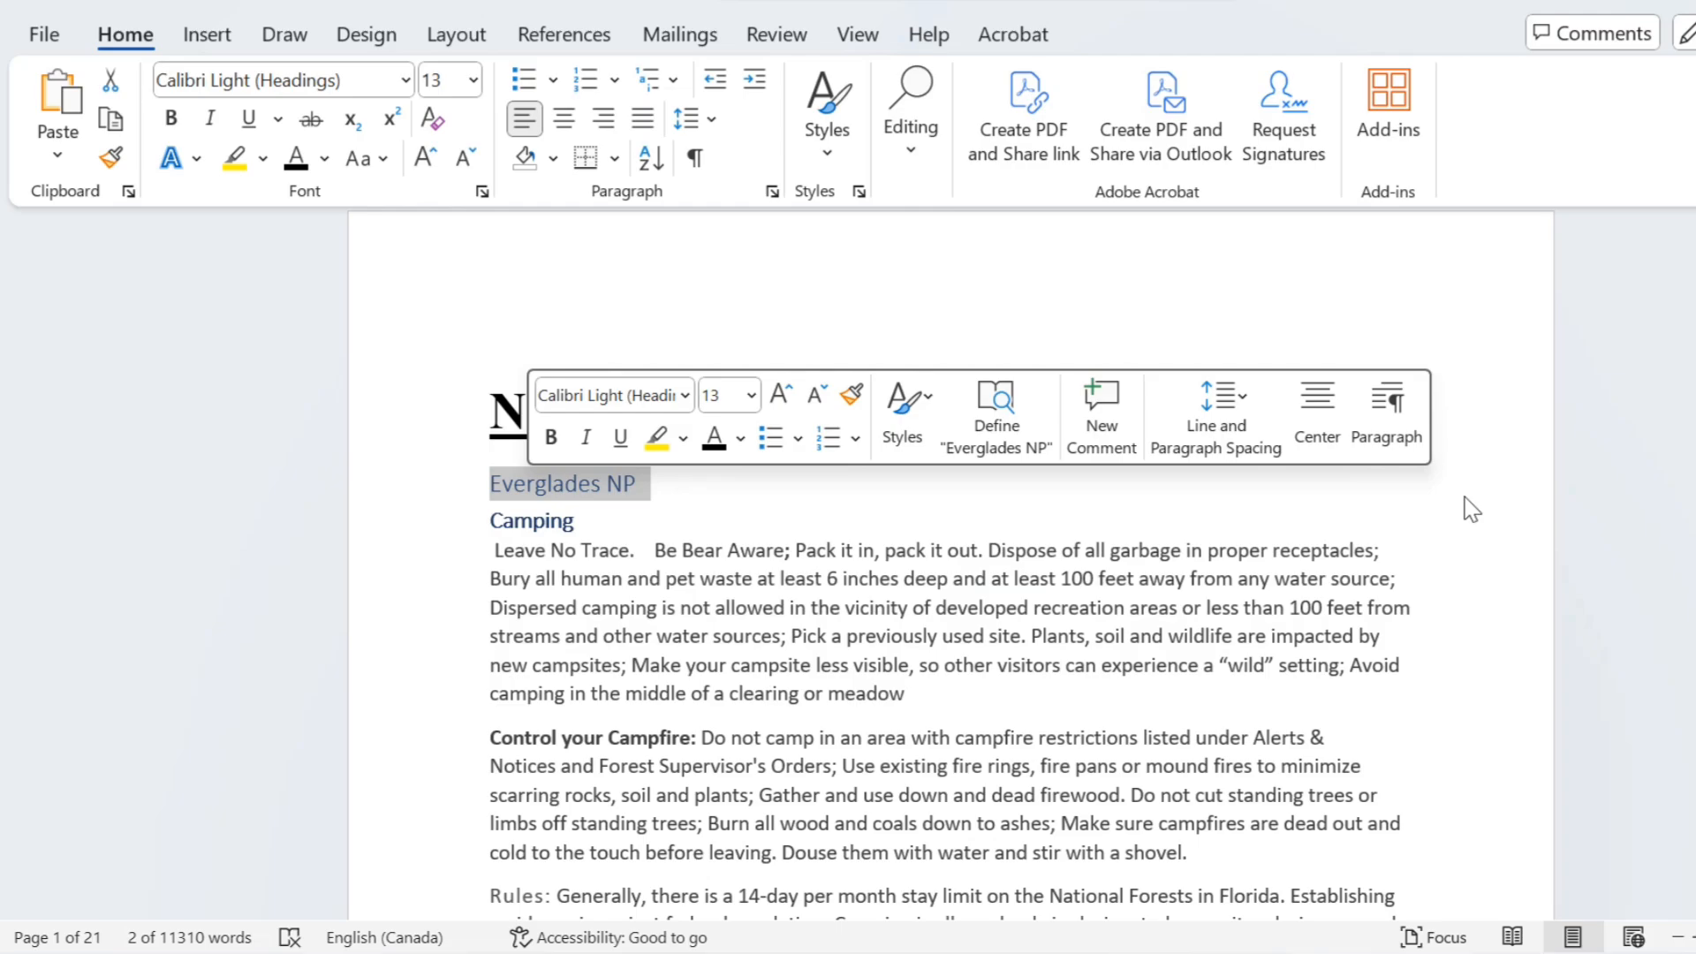
Step: Make the "Everglades NP" heading bold and underlined, and set its font color to Automatic
left_click(621, 437)
left_click(551, 437)
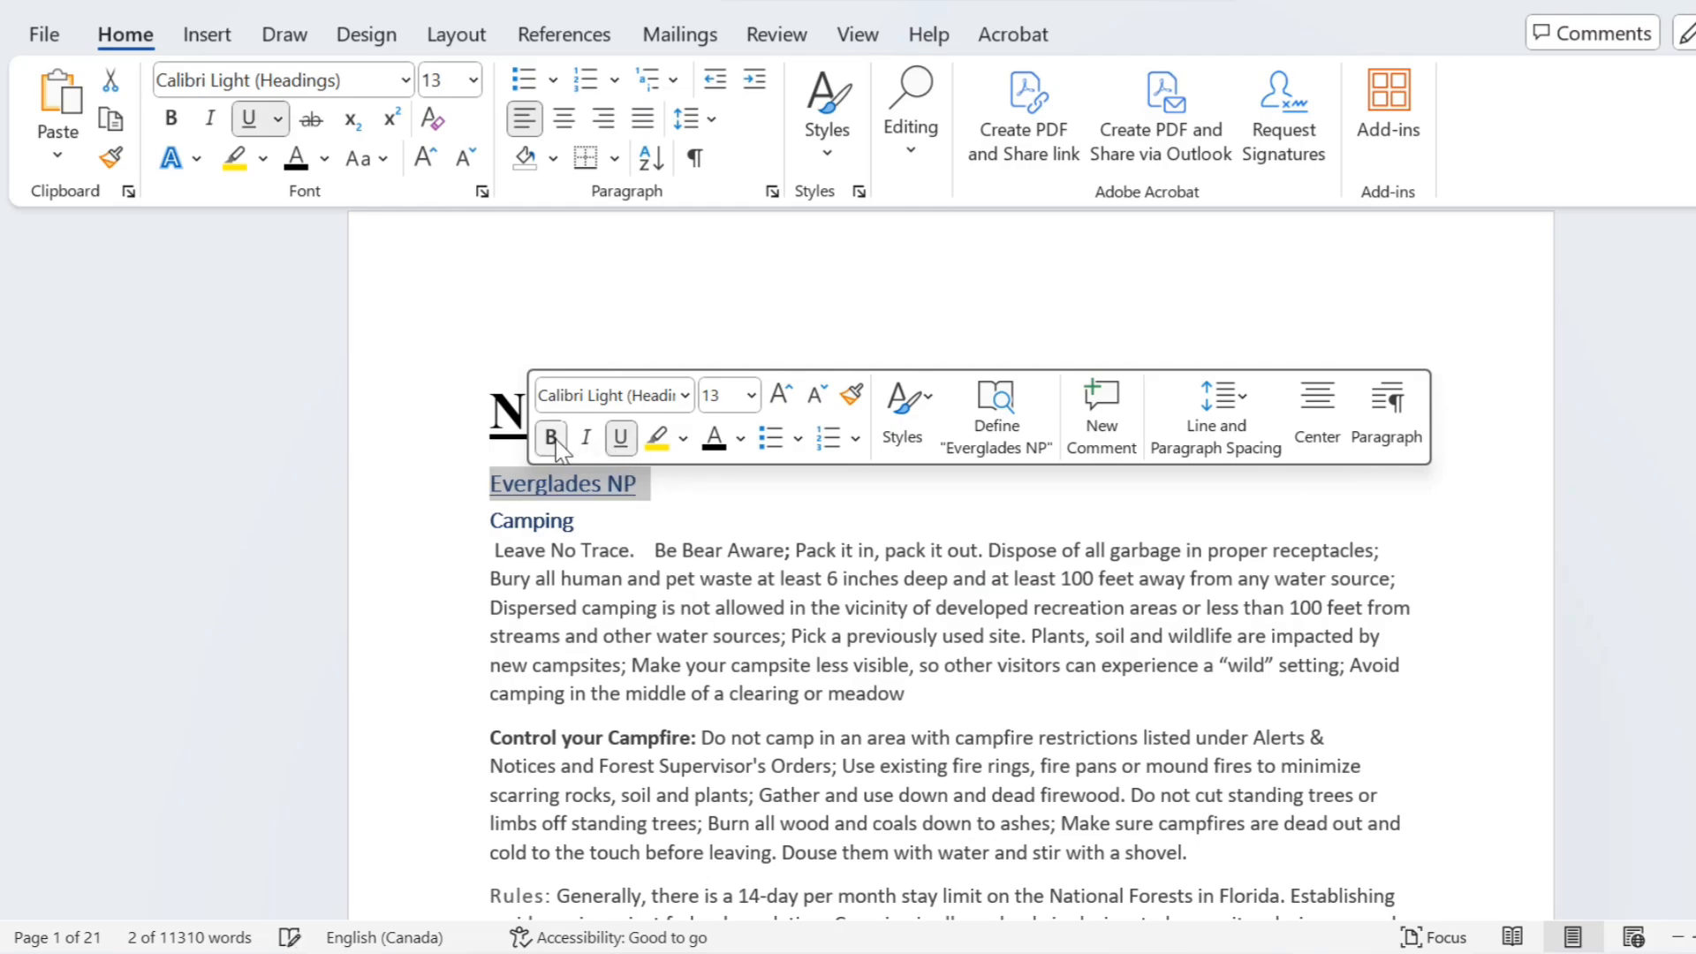
left_click(742, 437)
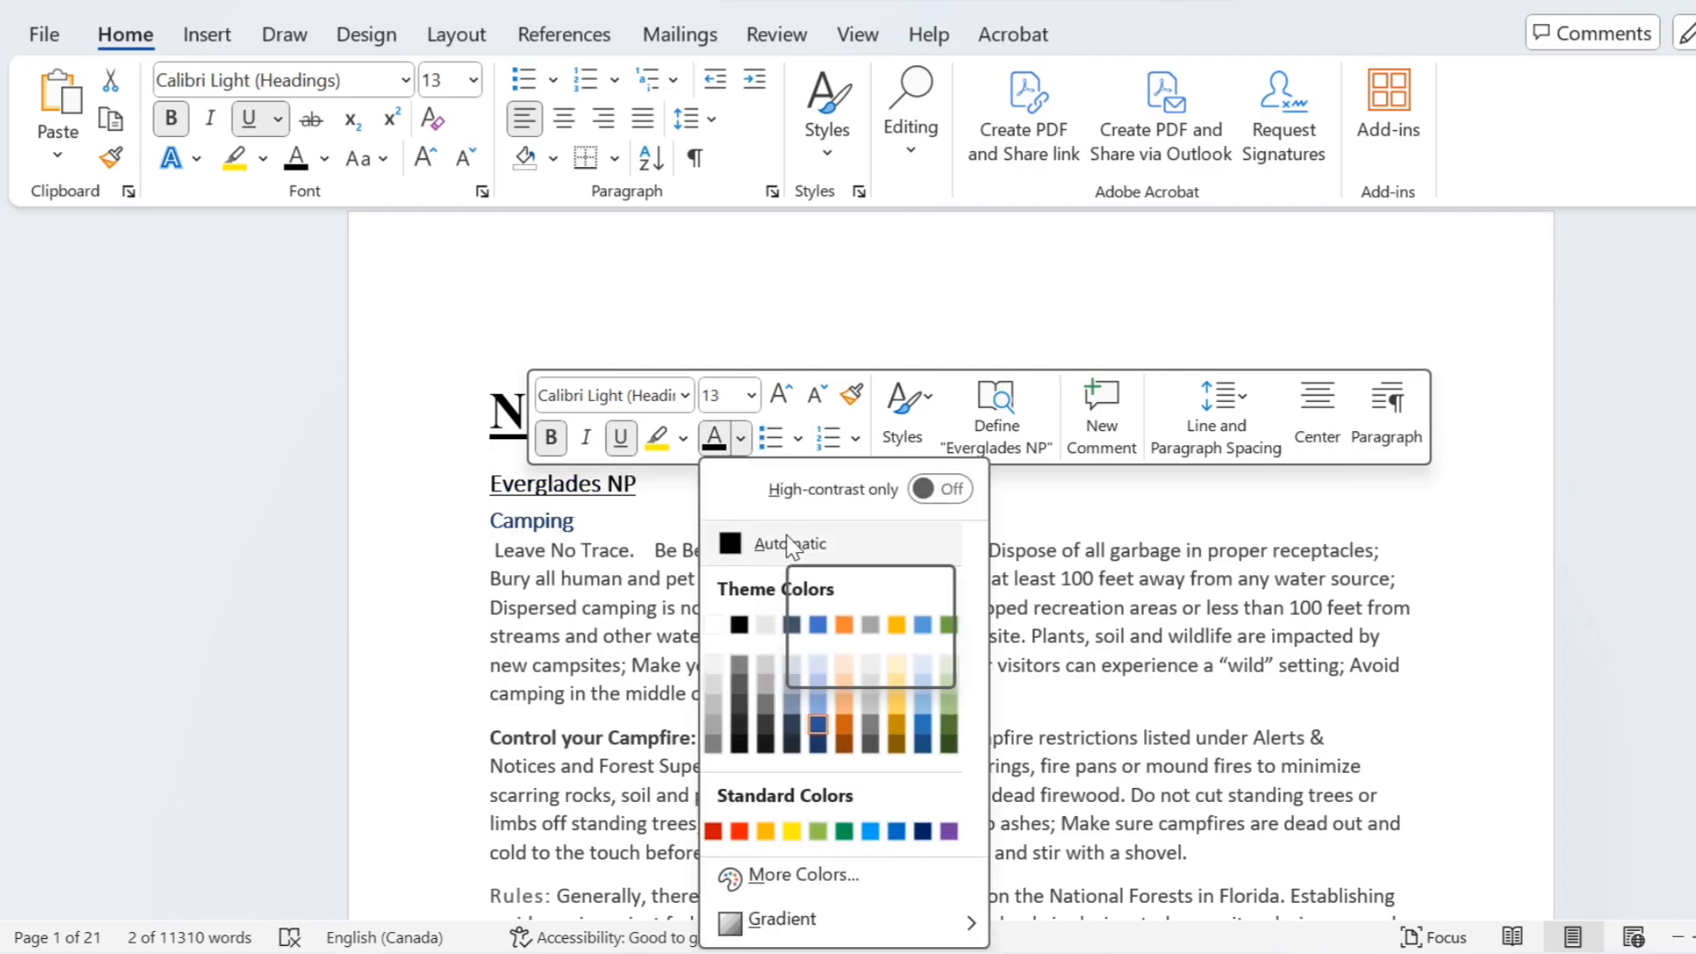
left_click(791, 545)
left_click(729, 493)
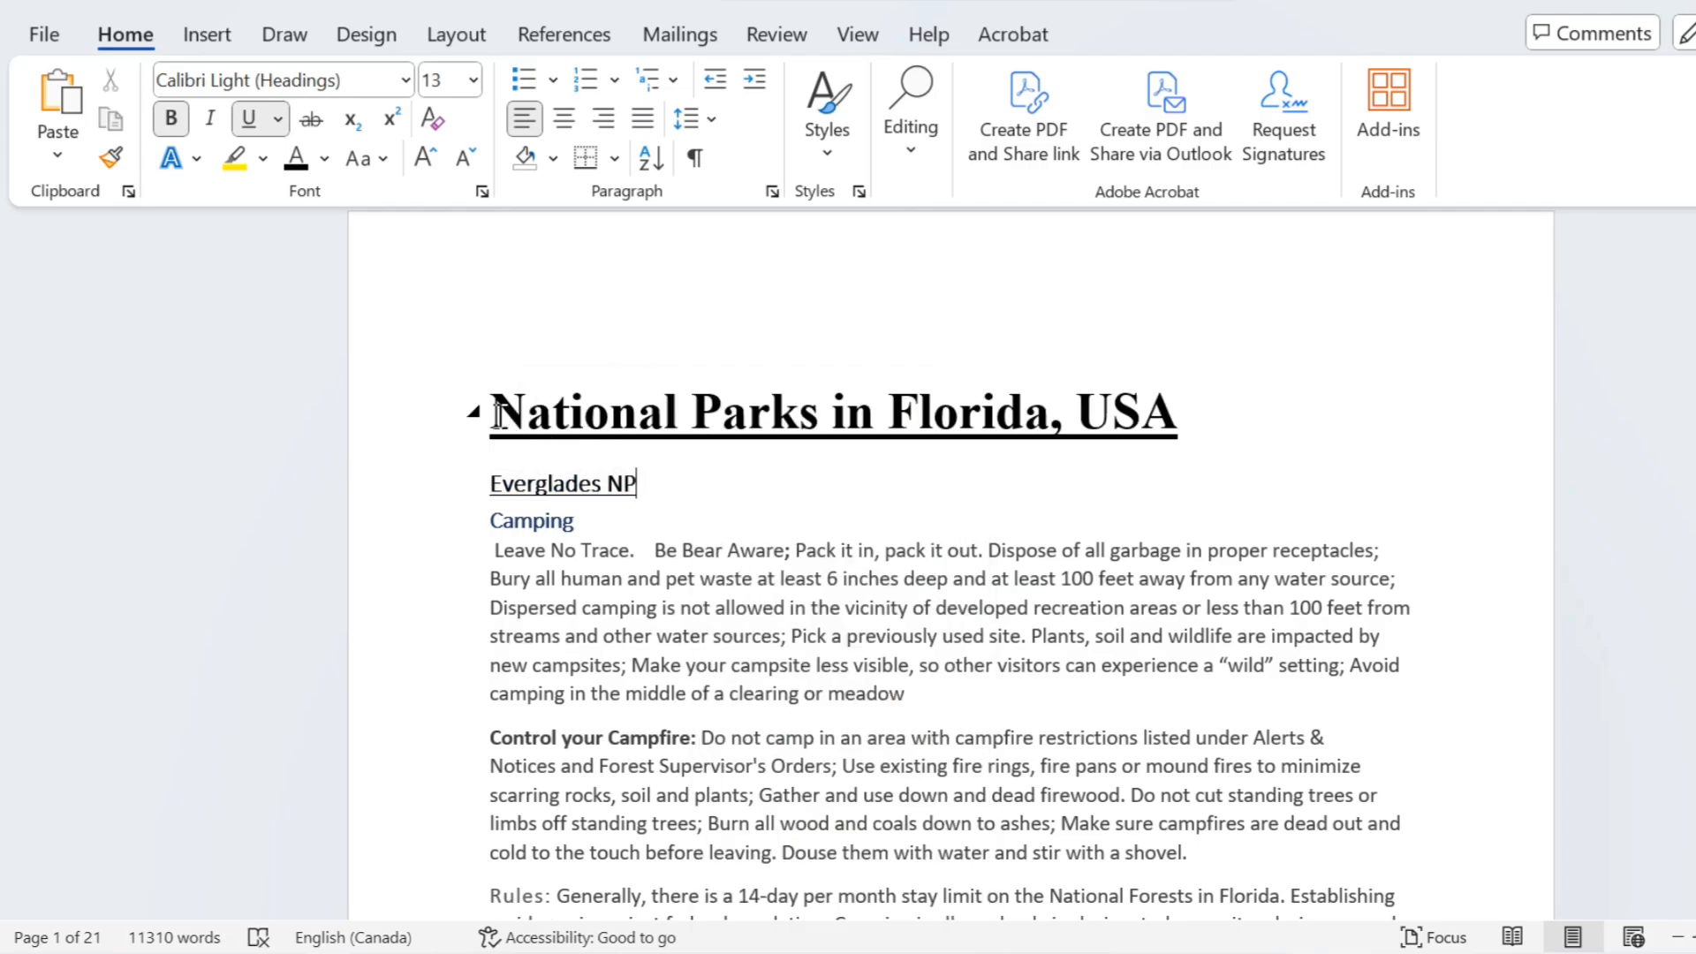
Step: Change the font color of the title "National Parks in Florida, USA" to the standard light blue
left_click_drag(494, 414, 1185, 405)
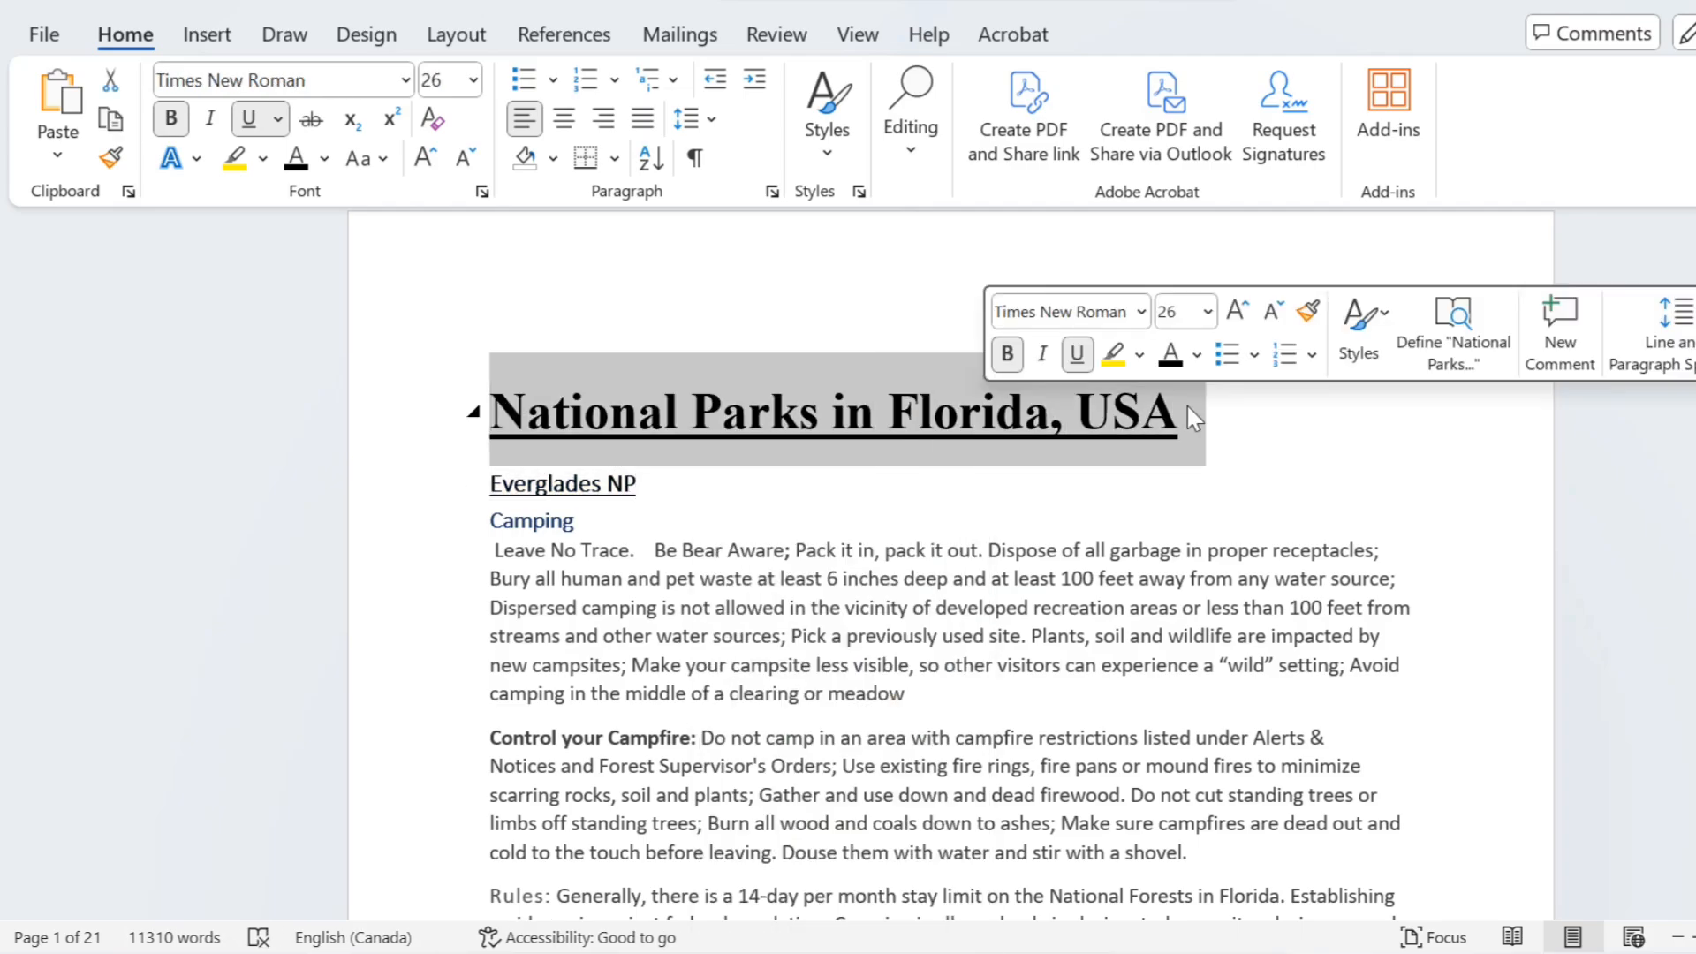
left_click(1196, 354)
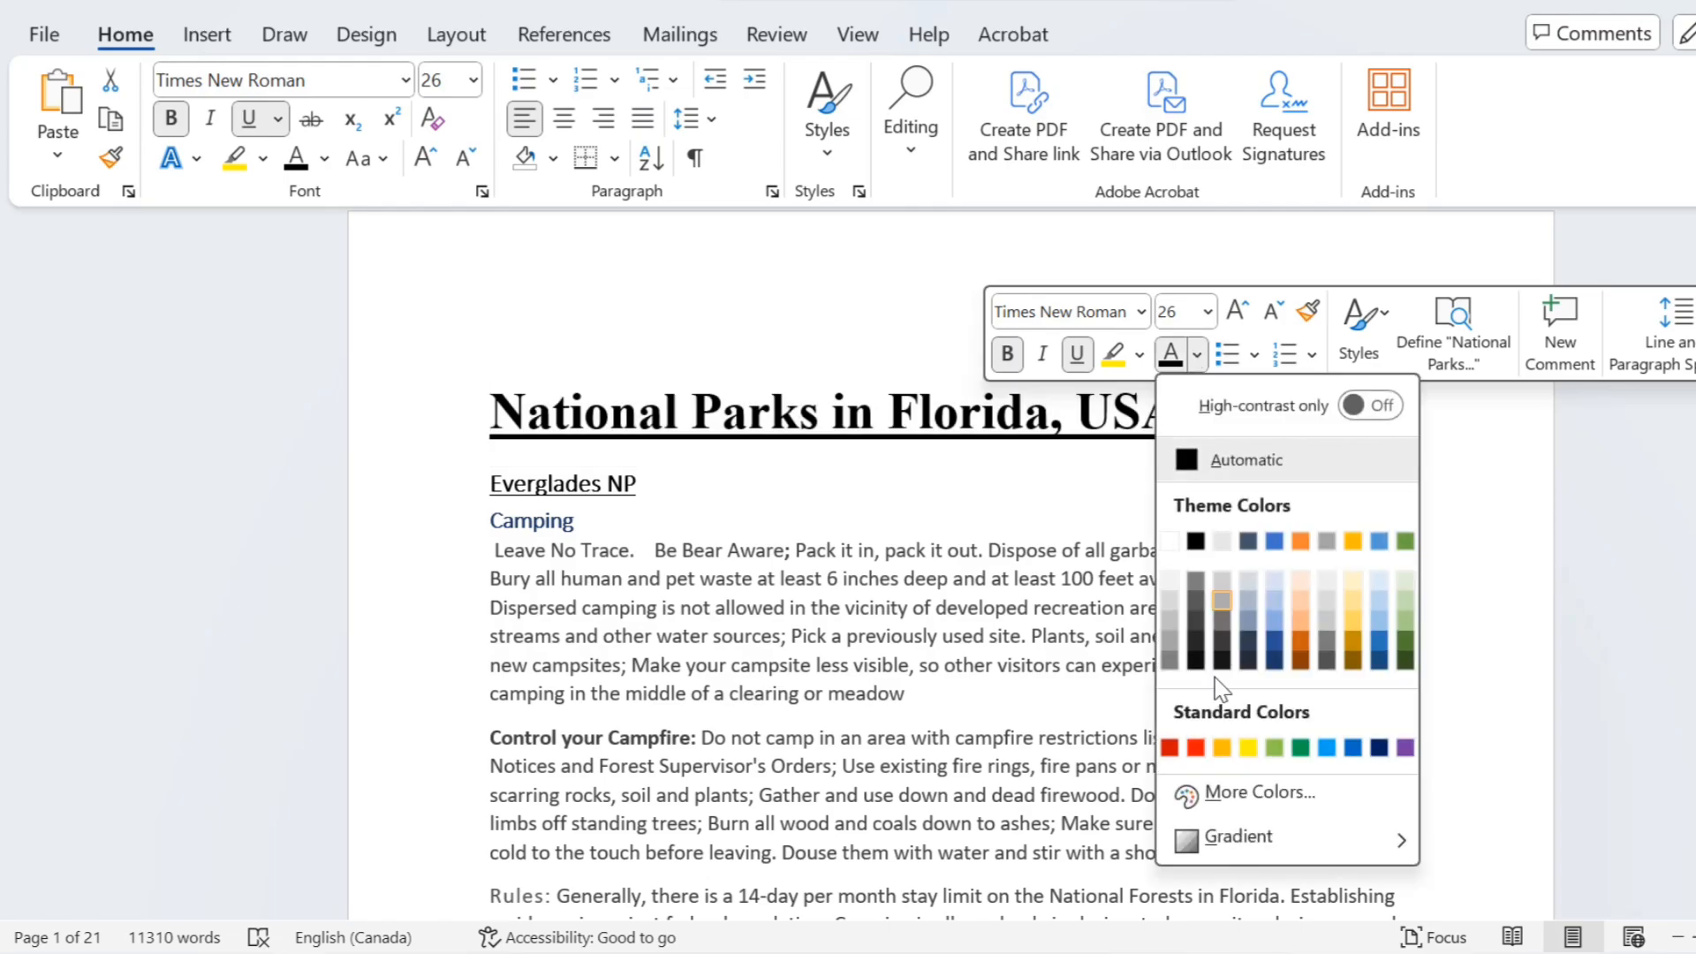
left_click(1326, 748)
left_click(856, 556)
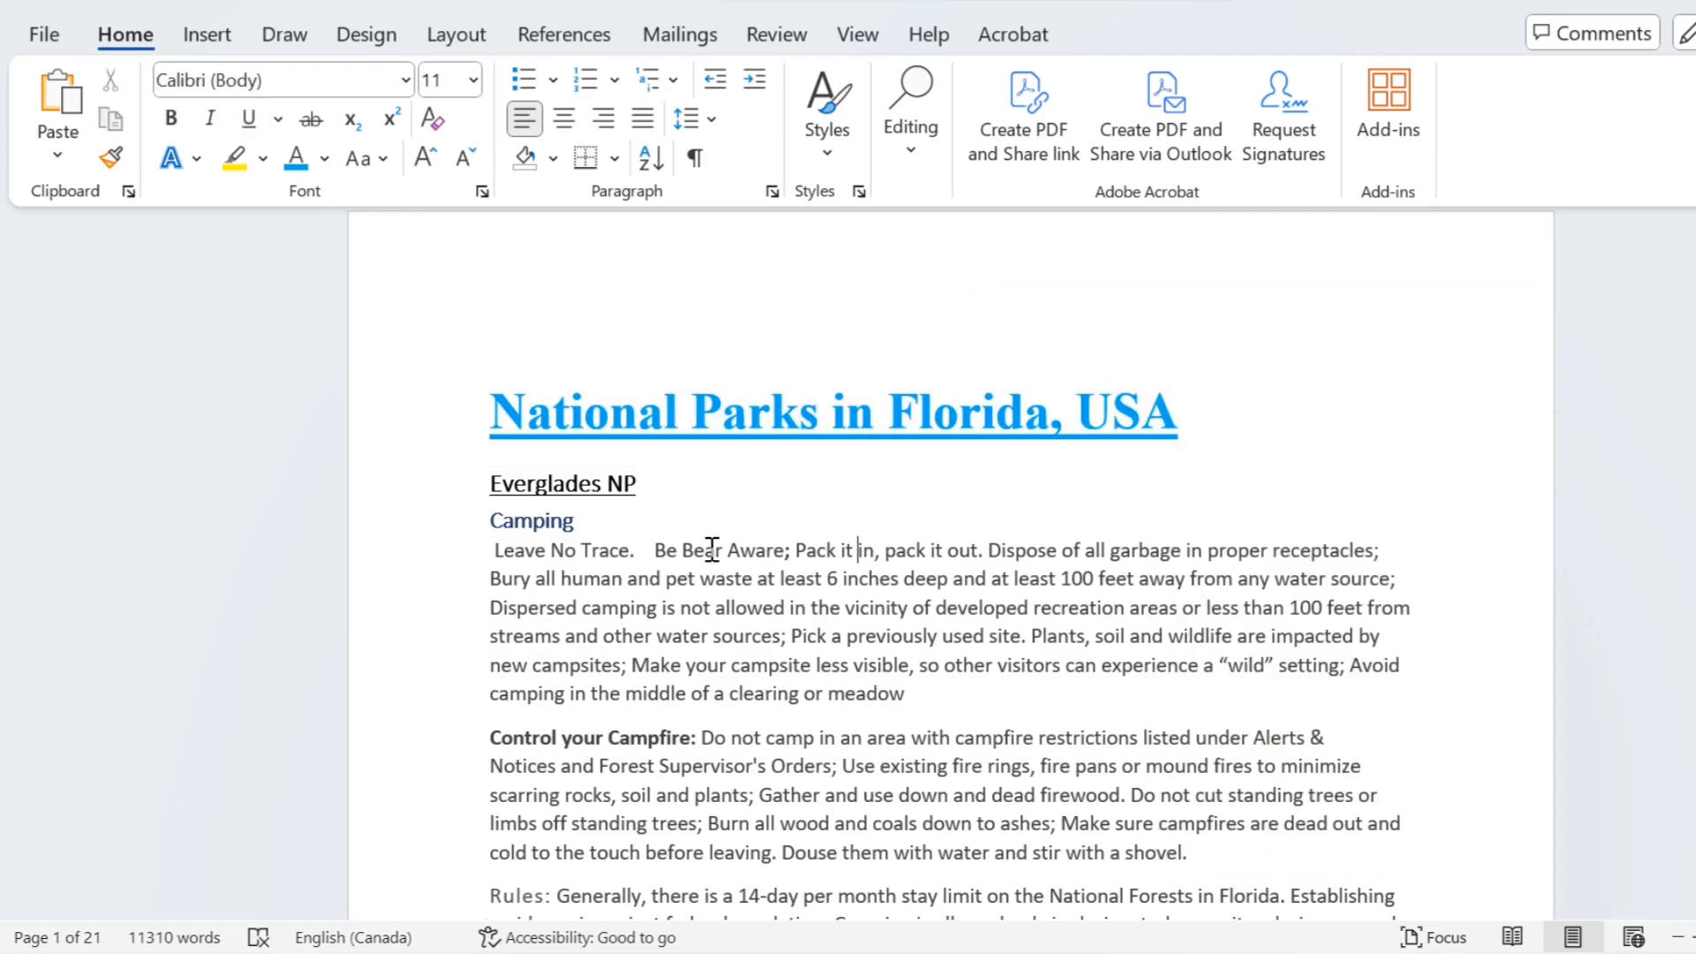
Step: Apply the Heading 3 style to "Camping" under Everglades NP and make it bold
left_click_drag(584, 521, 492, 519)
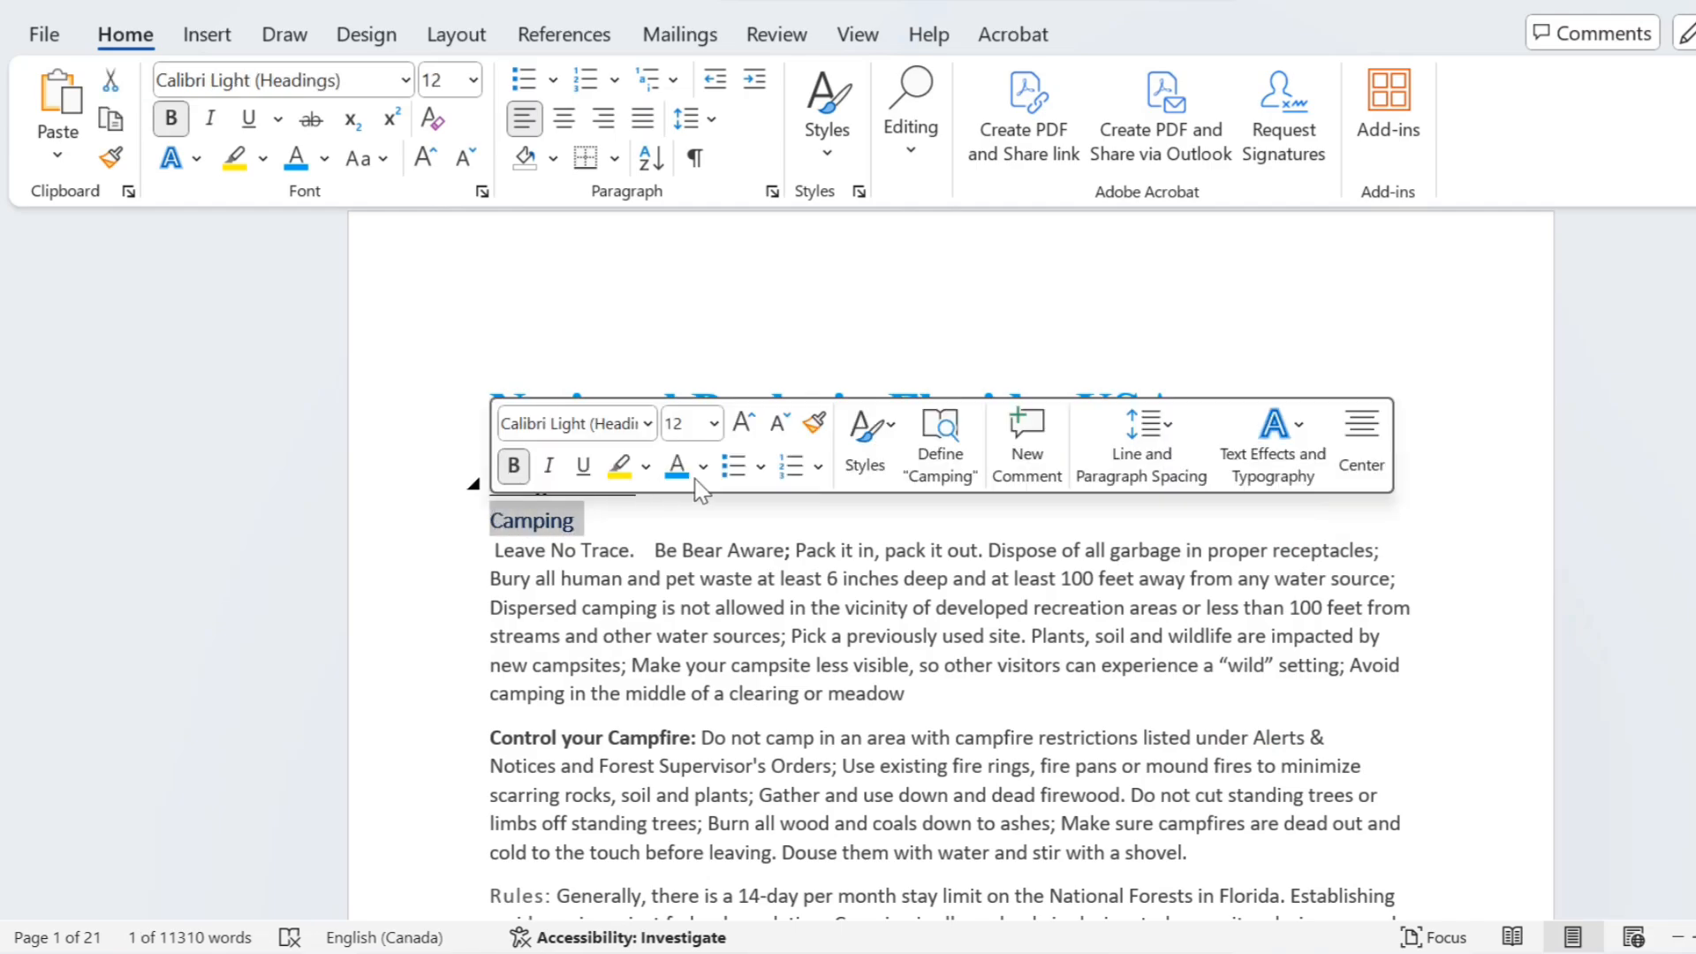
left_click(886, 472)
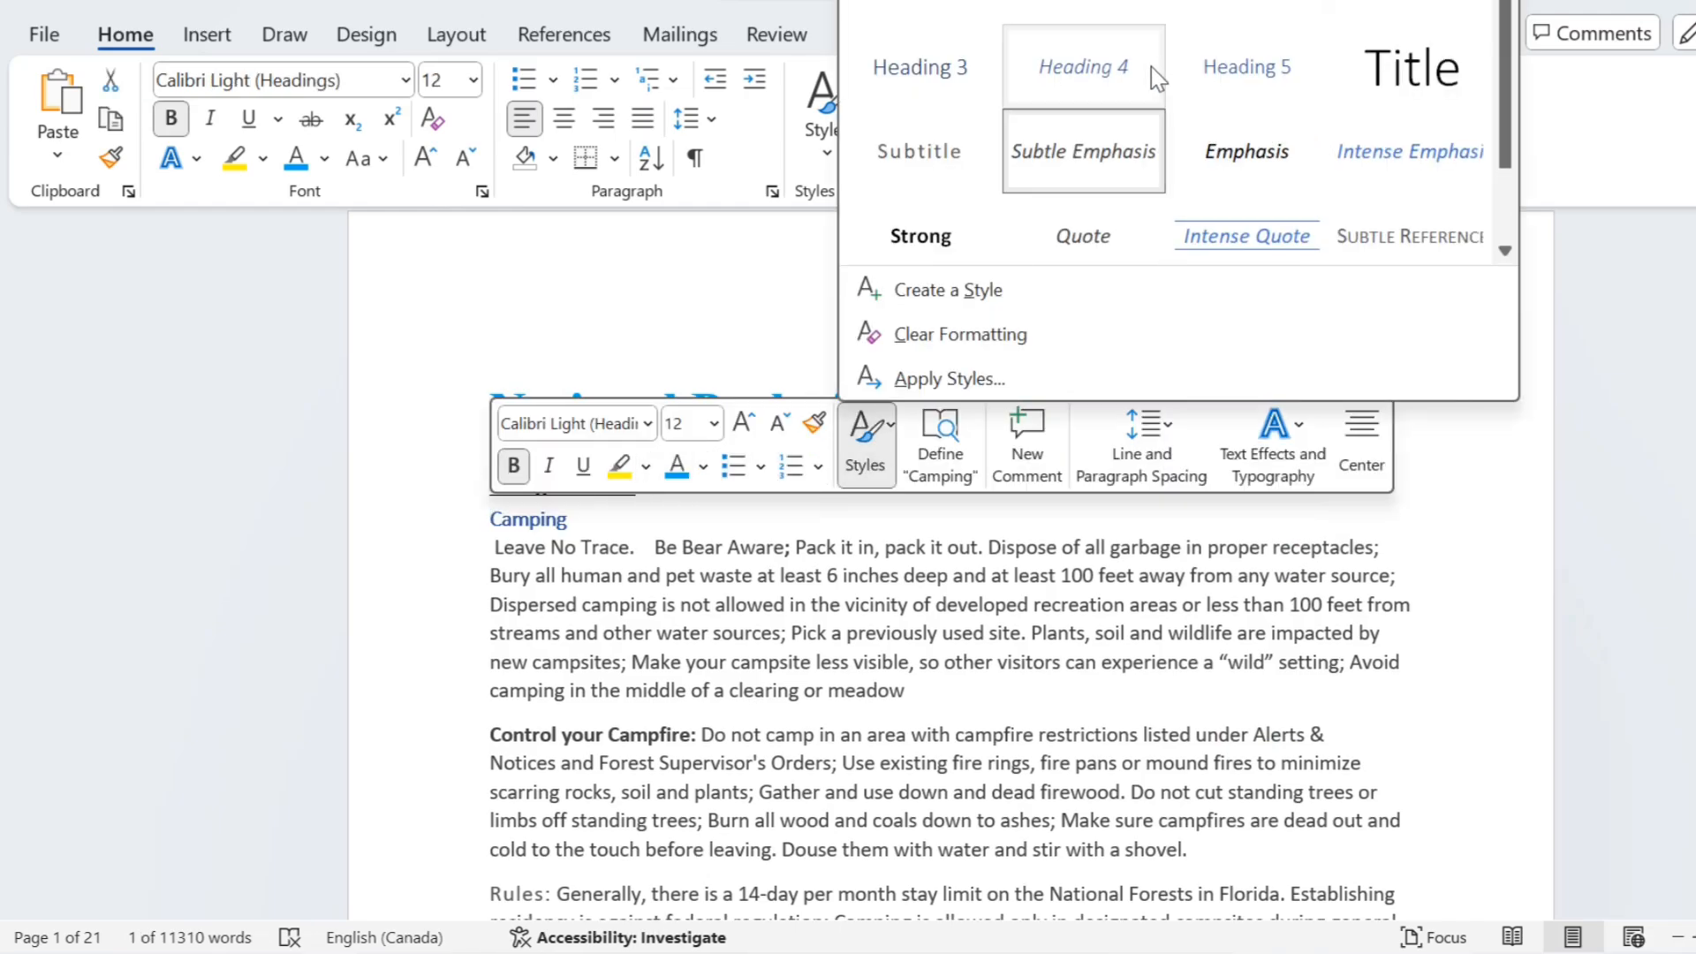
left_click(920, 67)
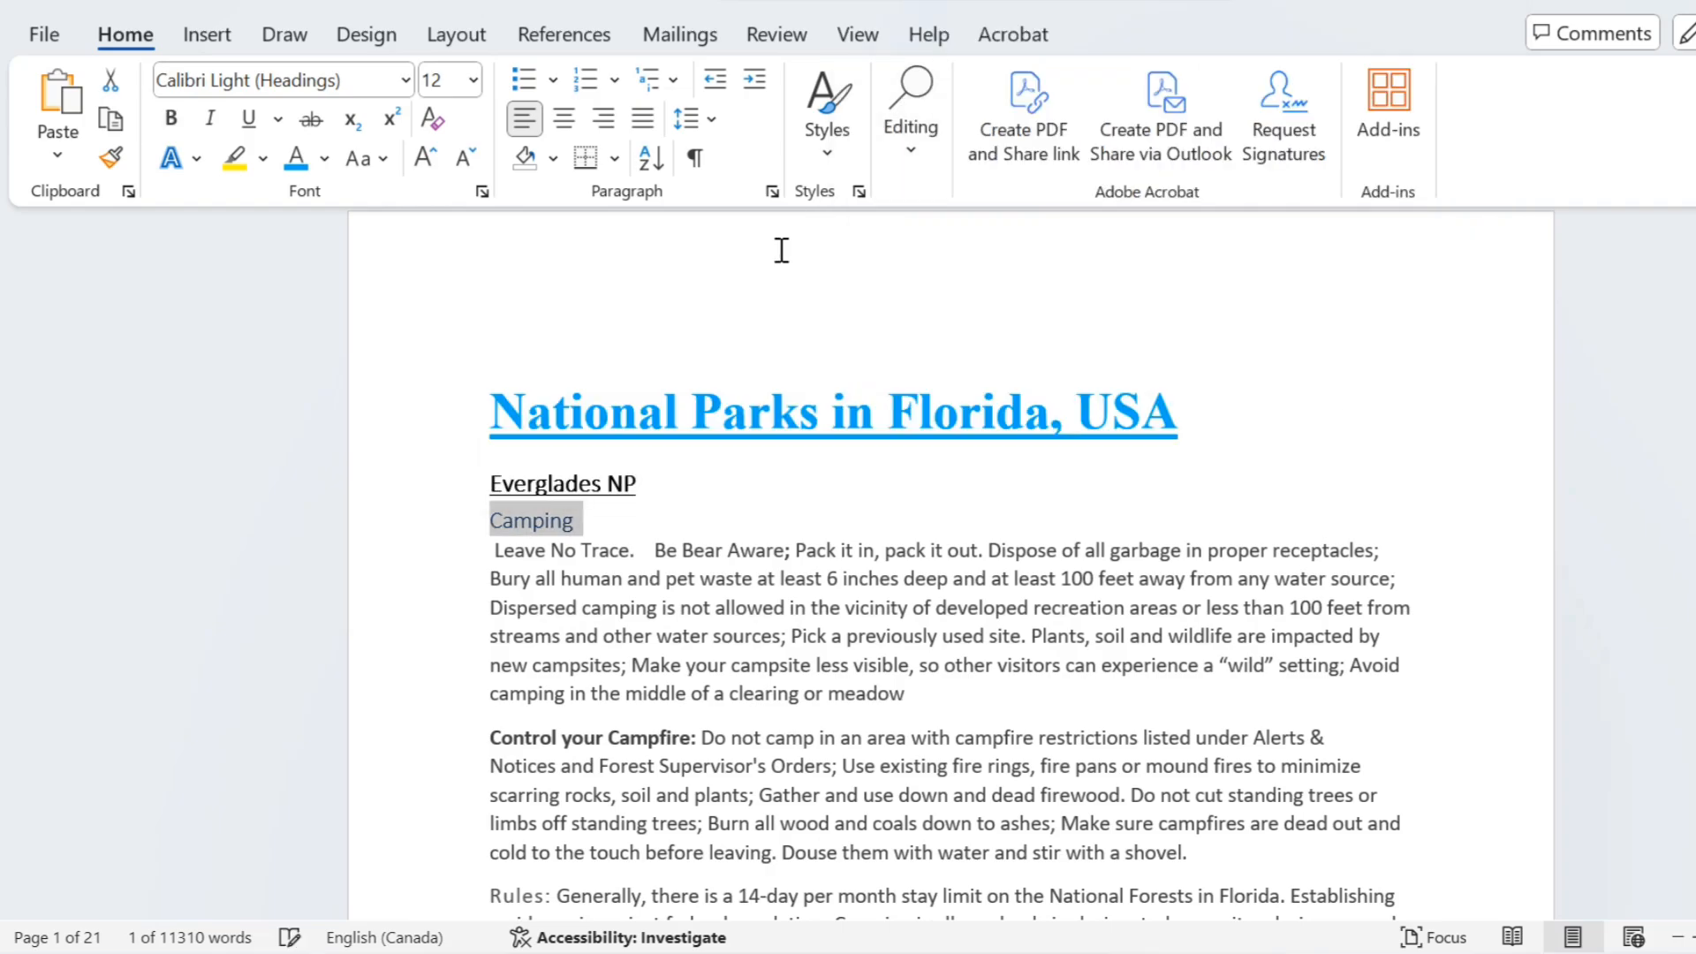
left_click(592, 528)
double_click(528, 521)
left_click(511, 474)
left_click(624, 552)
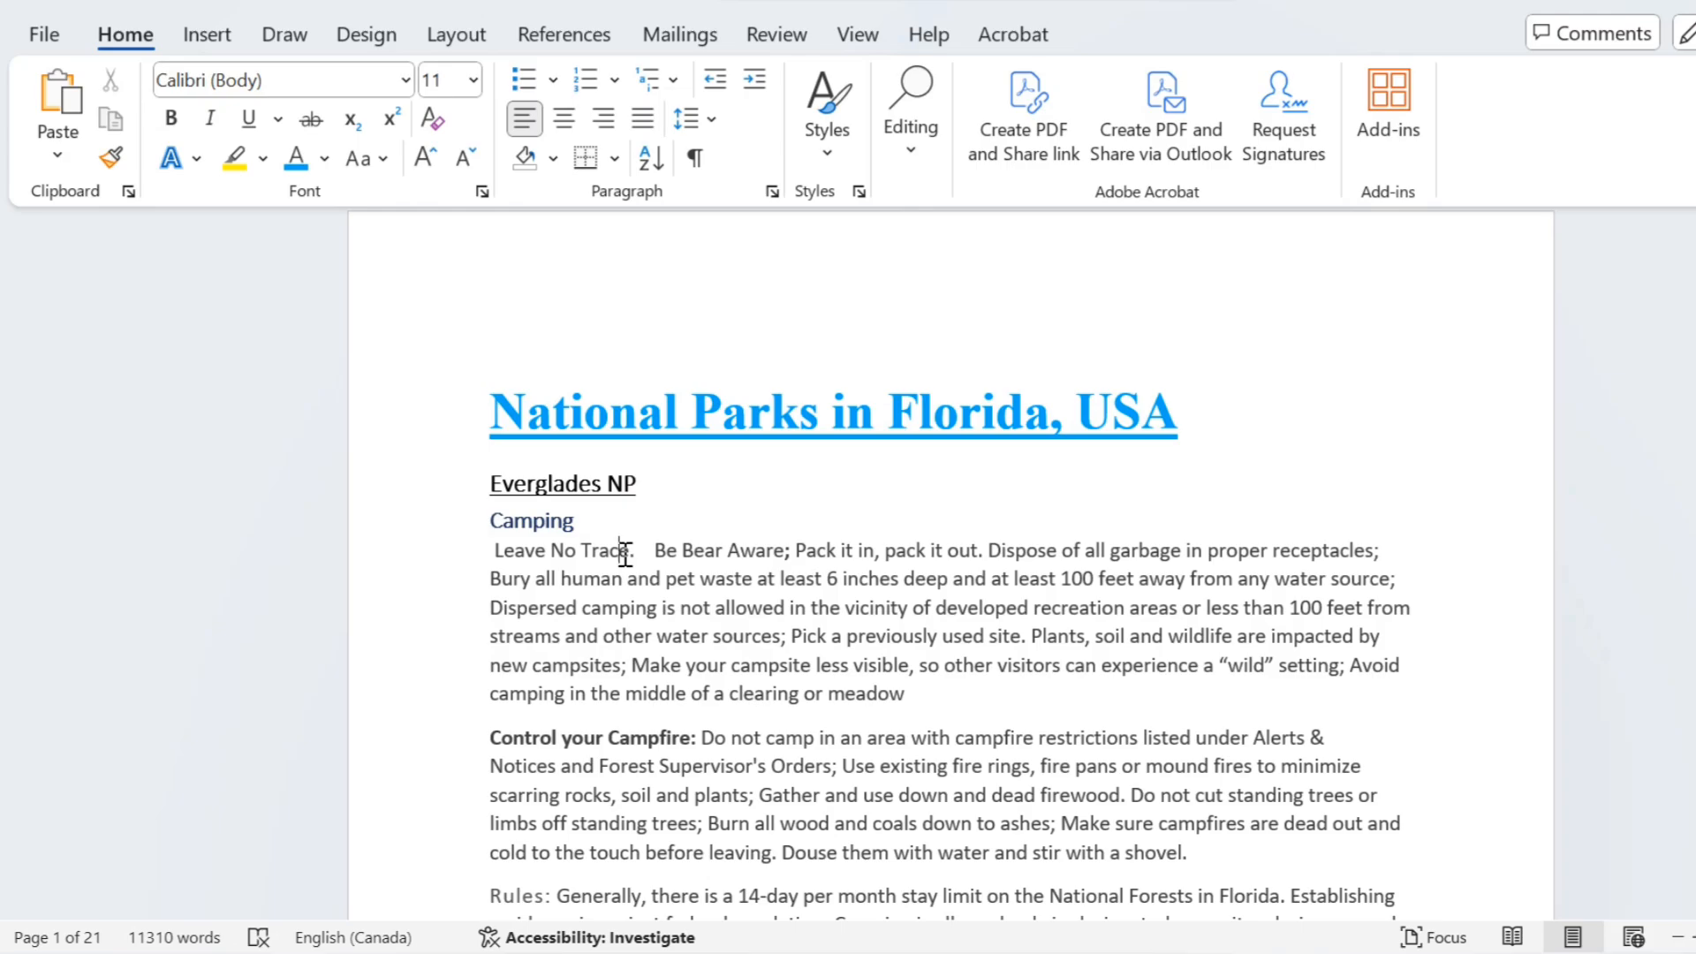
Step: Insert an Automatic Table 1 table of contents on the first blank line above the title
left_click(626, 251)
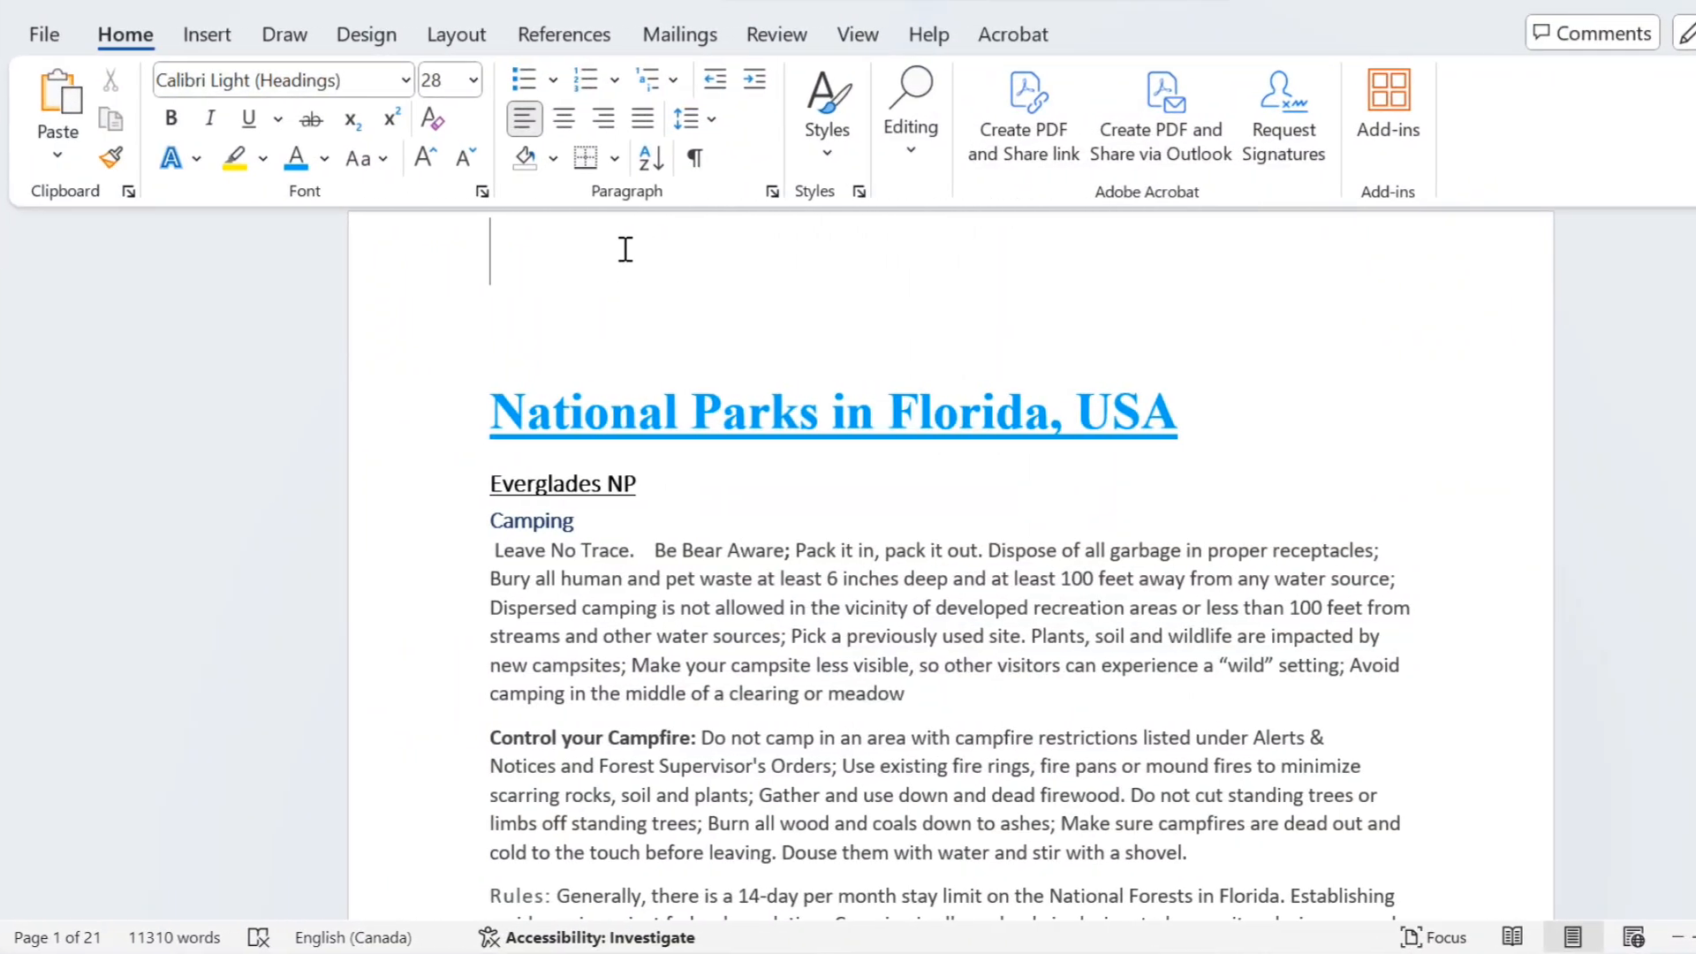
left_click(583, 39)
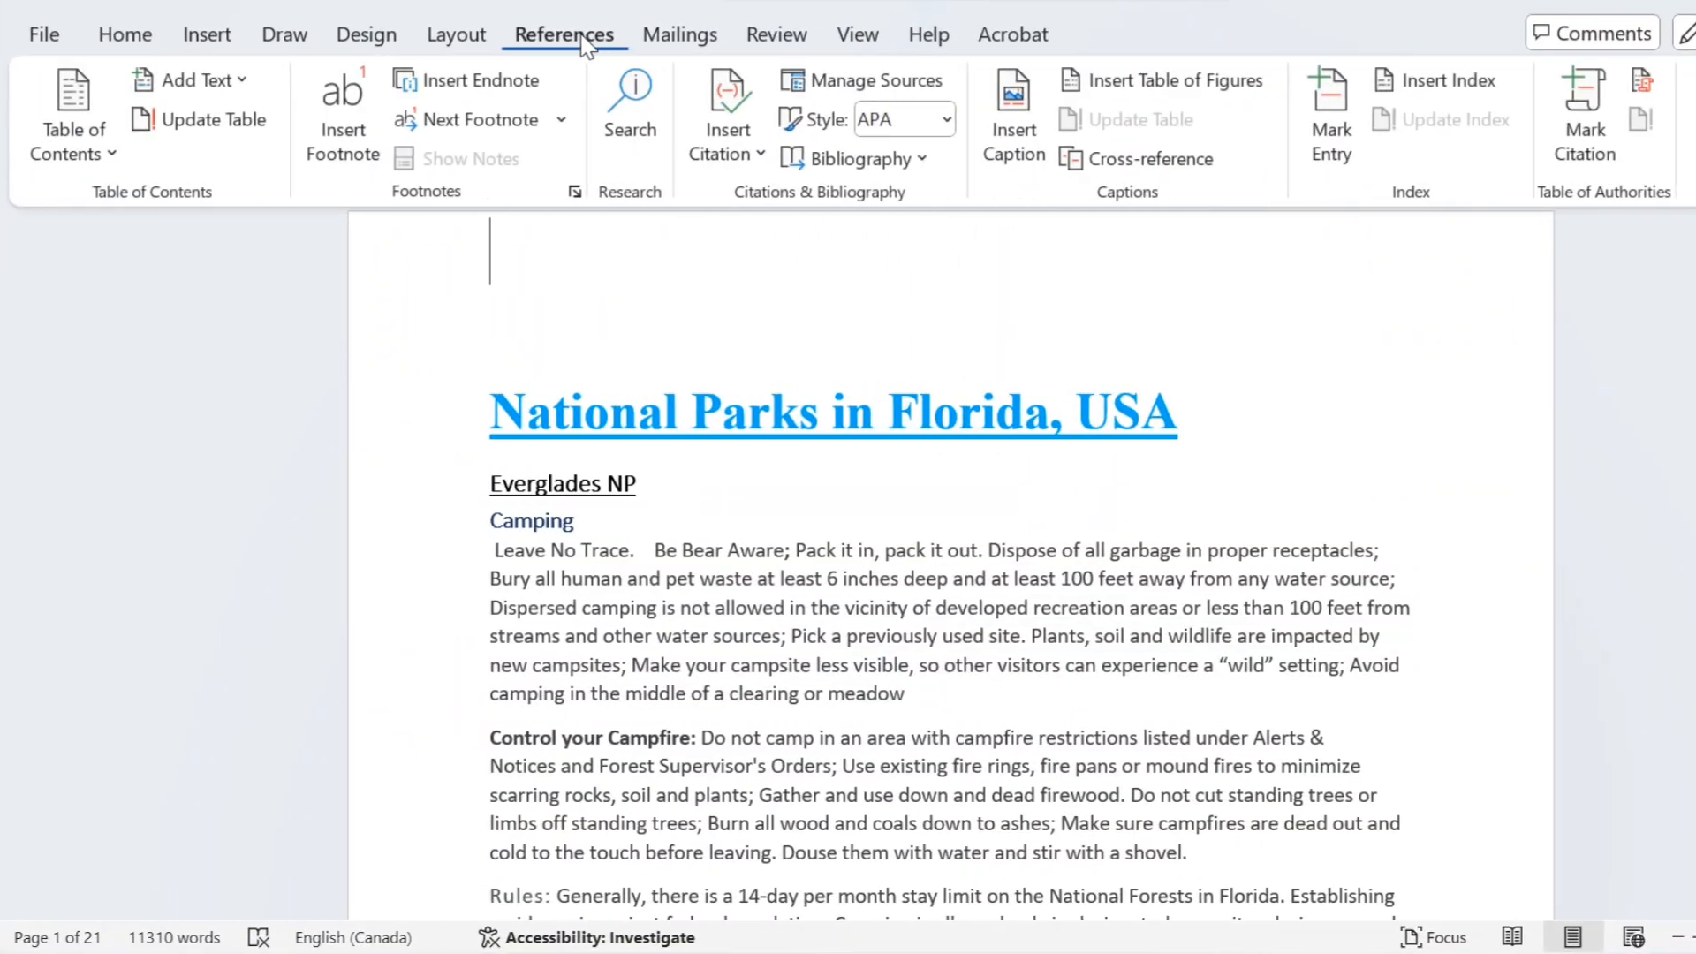
left_click(84, 159)
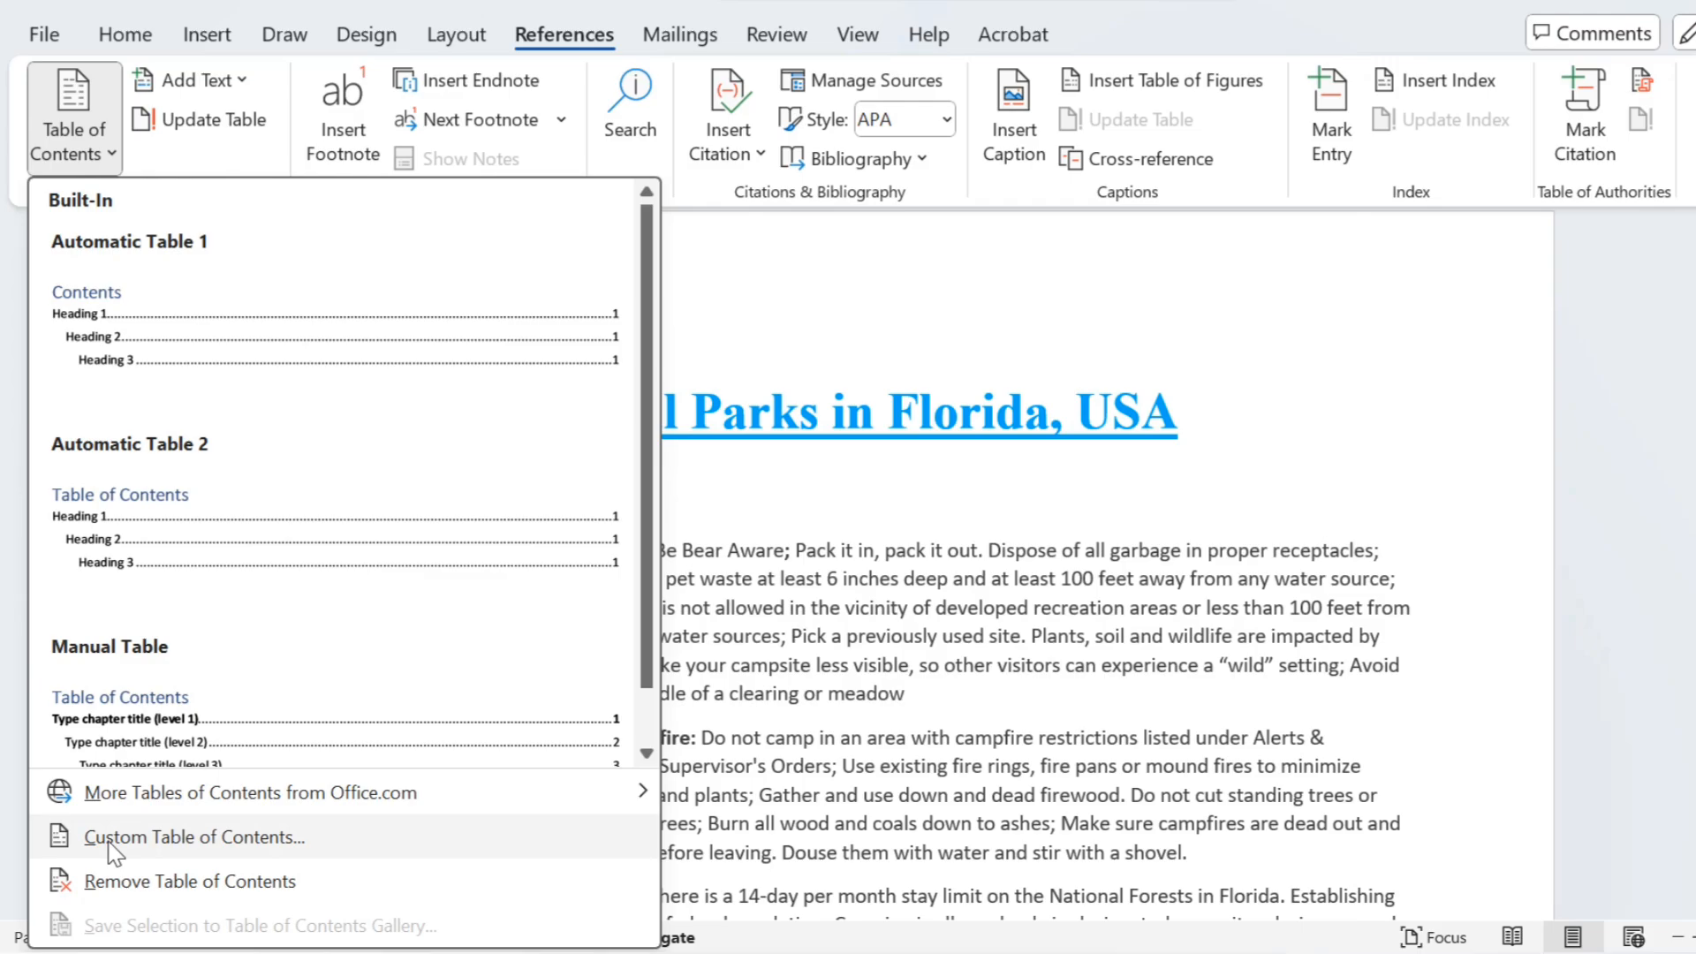
left_click(132, 320)
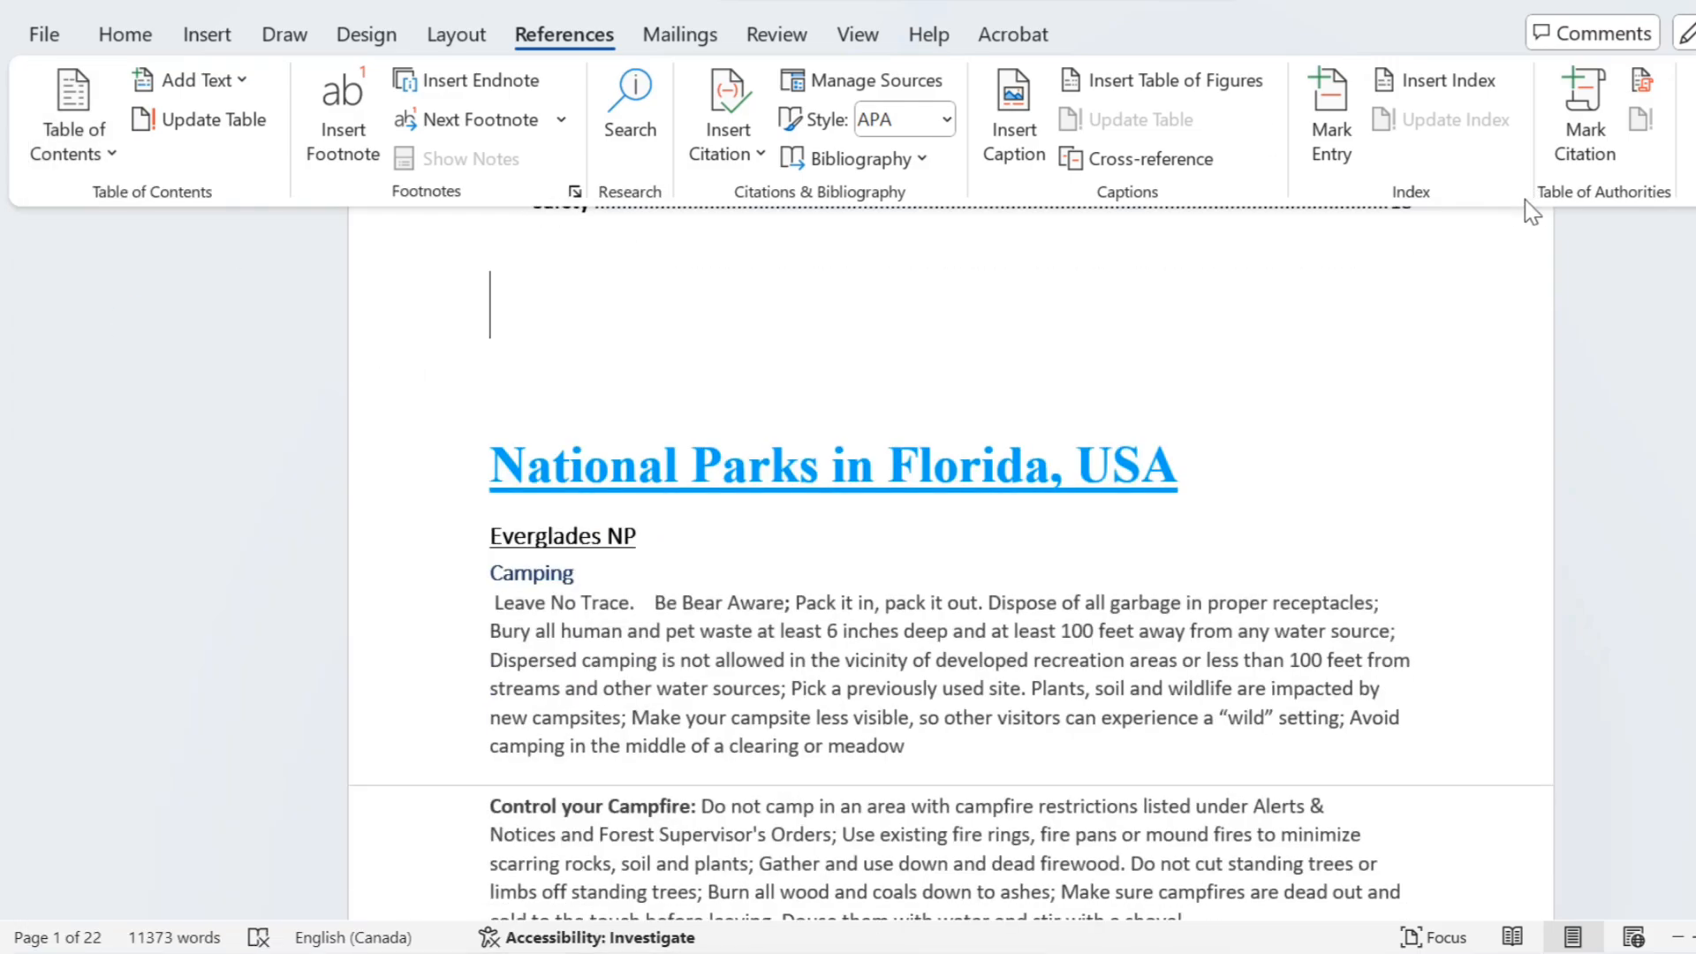
scroll(950, 564, "up", 6)
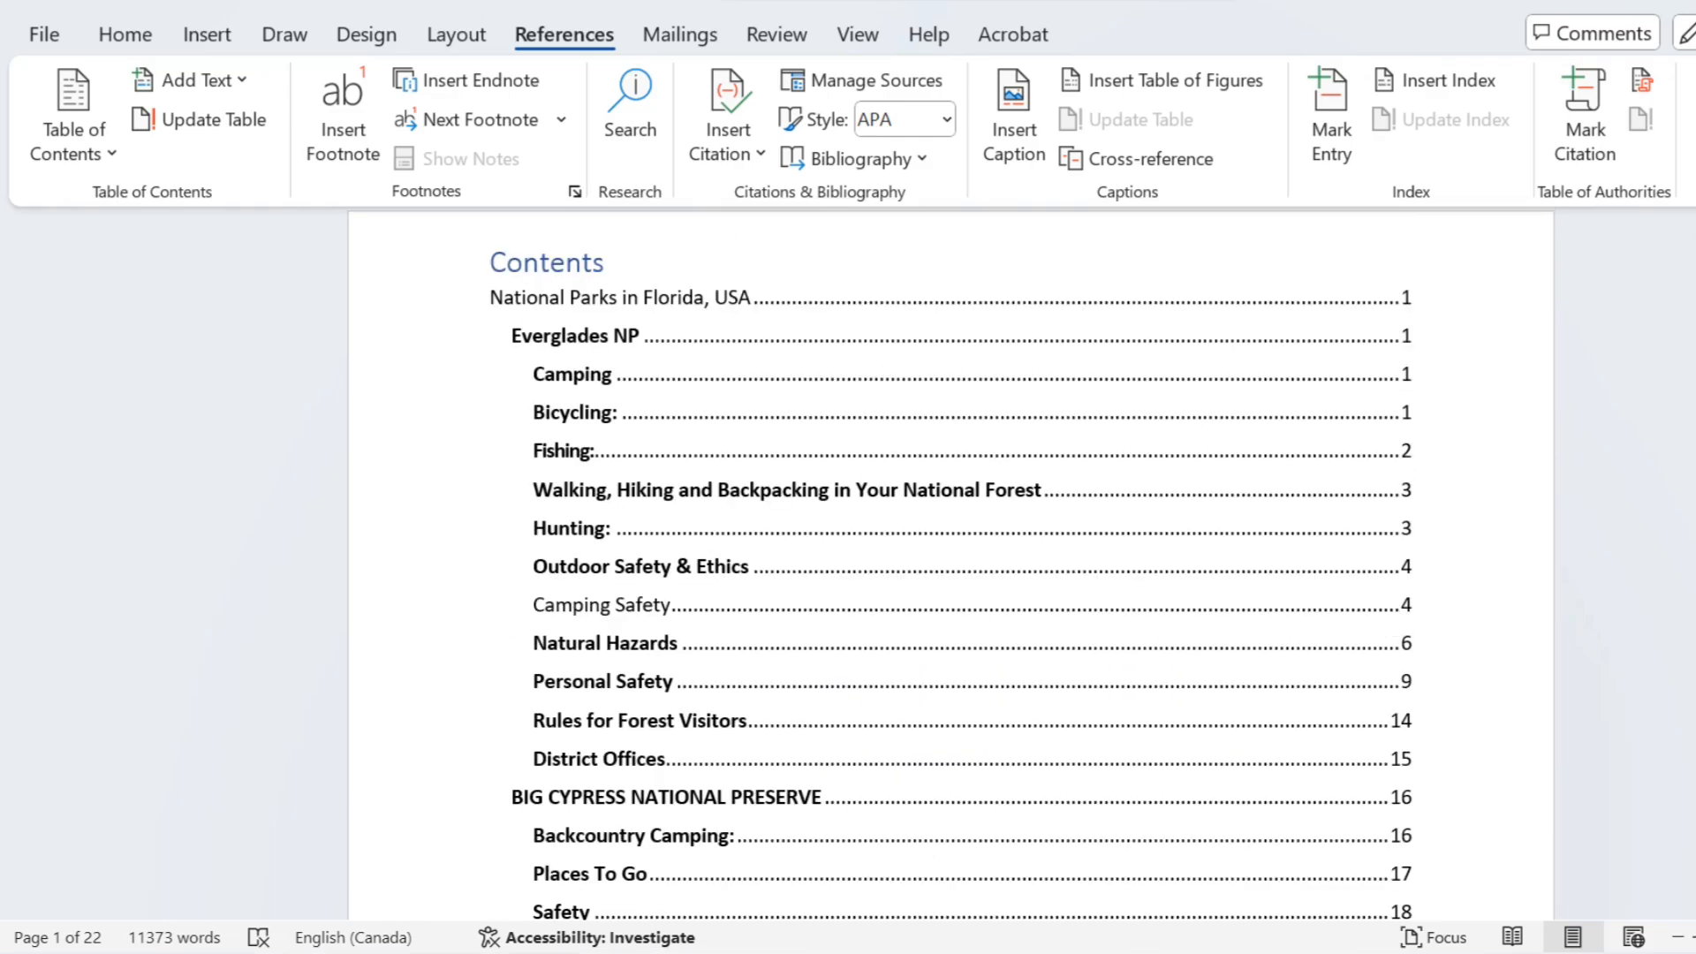
Step: Number the "Everglades NP" heading below the title with "1." at its start
scroll(951, 563, "down", 4)
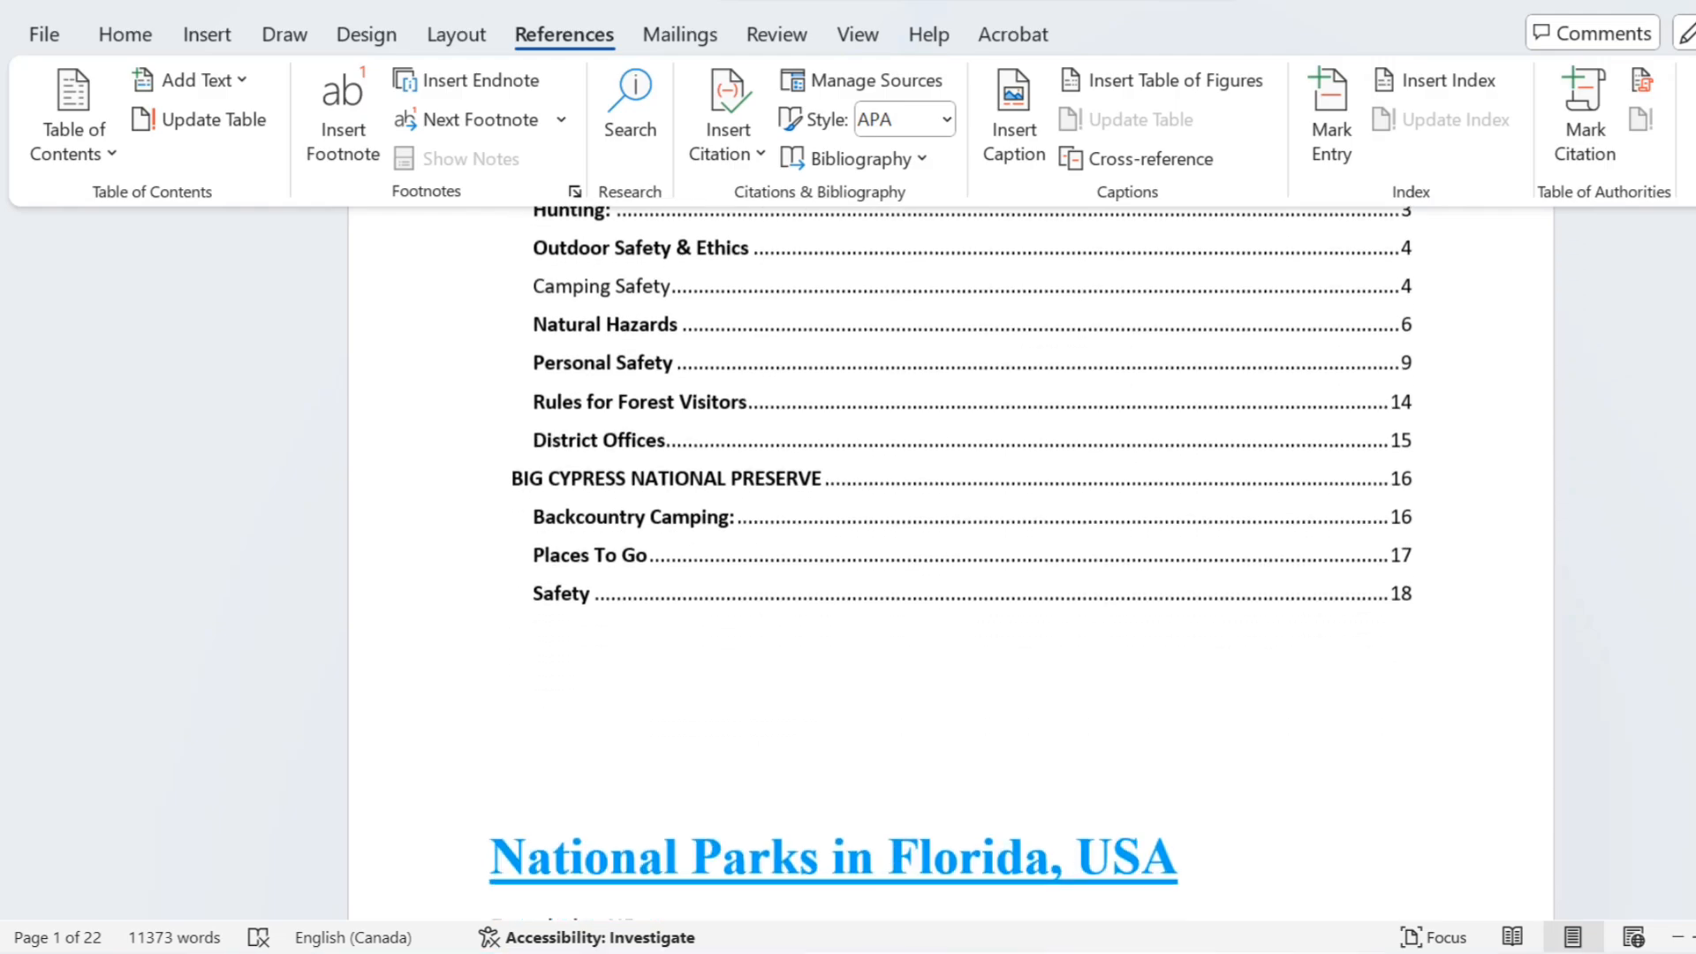
scroll(1306, 837, "down", 4)
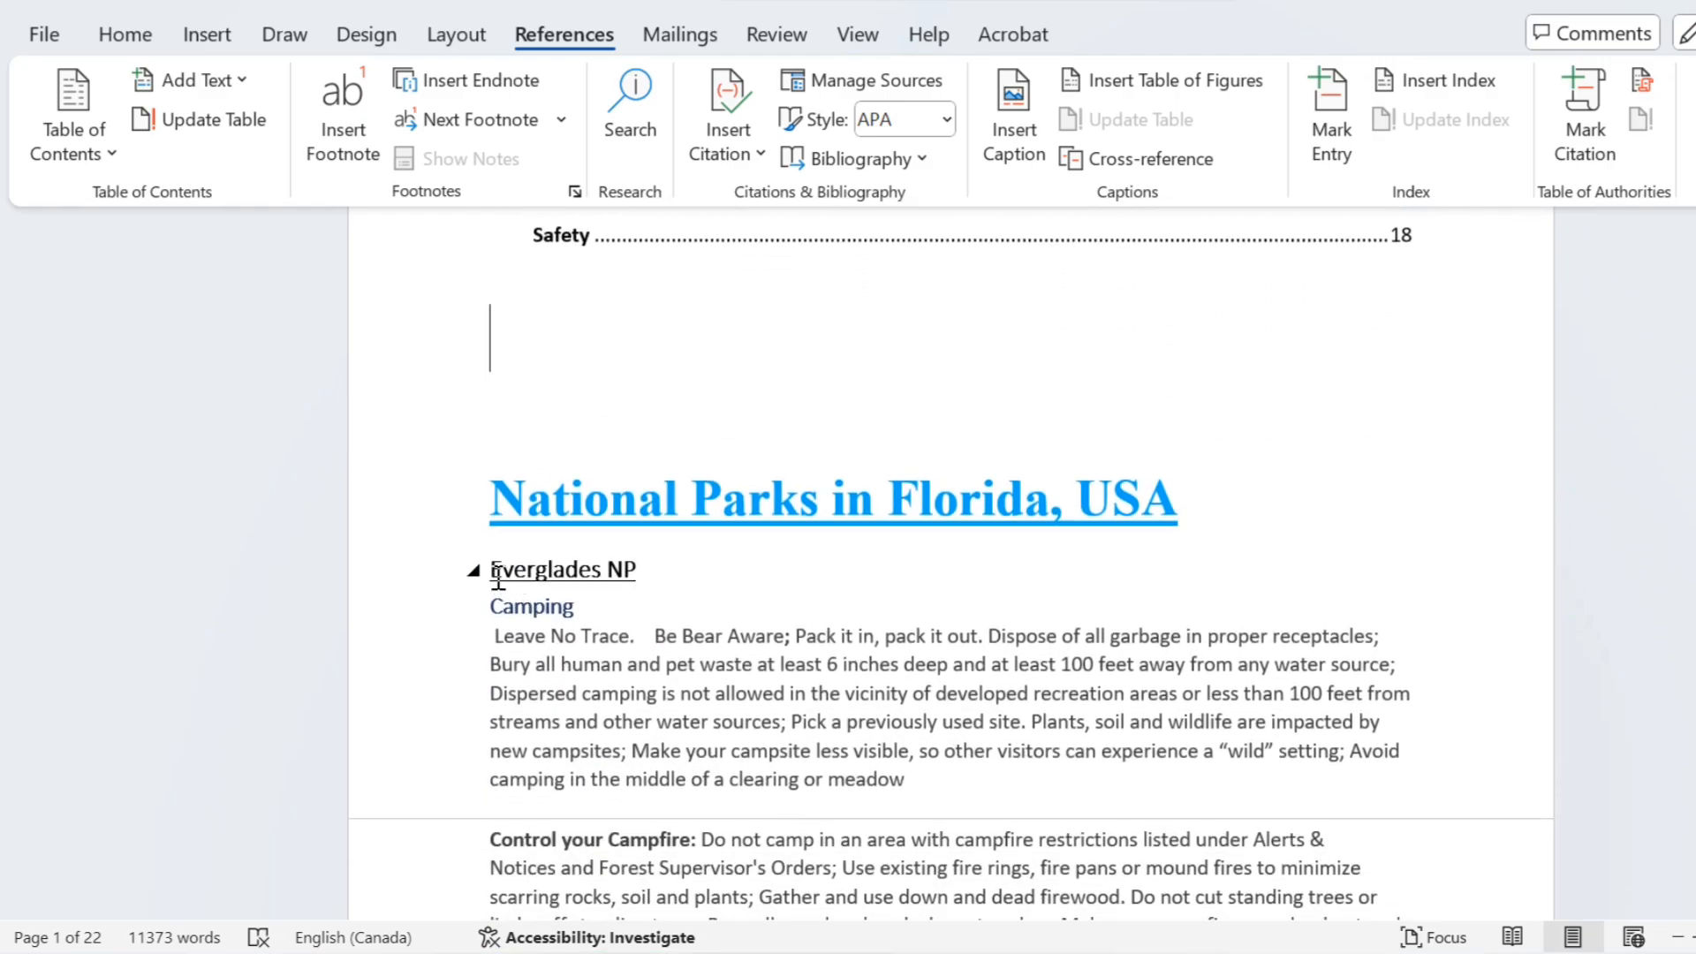
left_click(498, 574)
type("1")
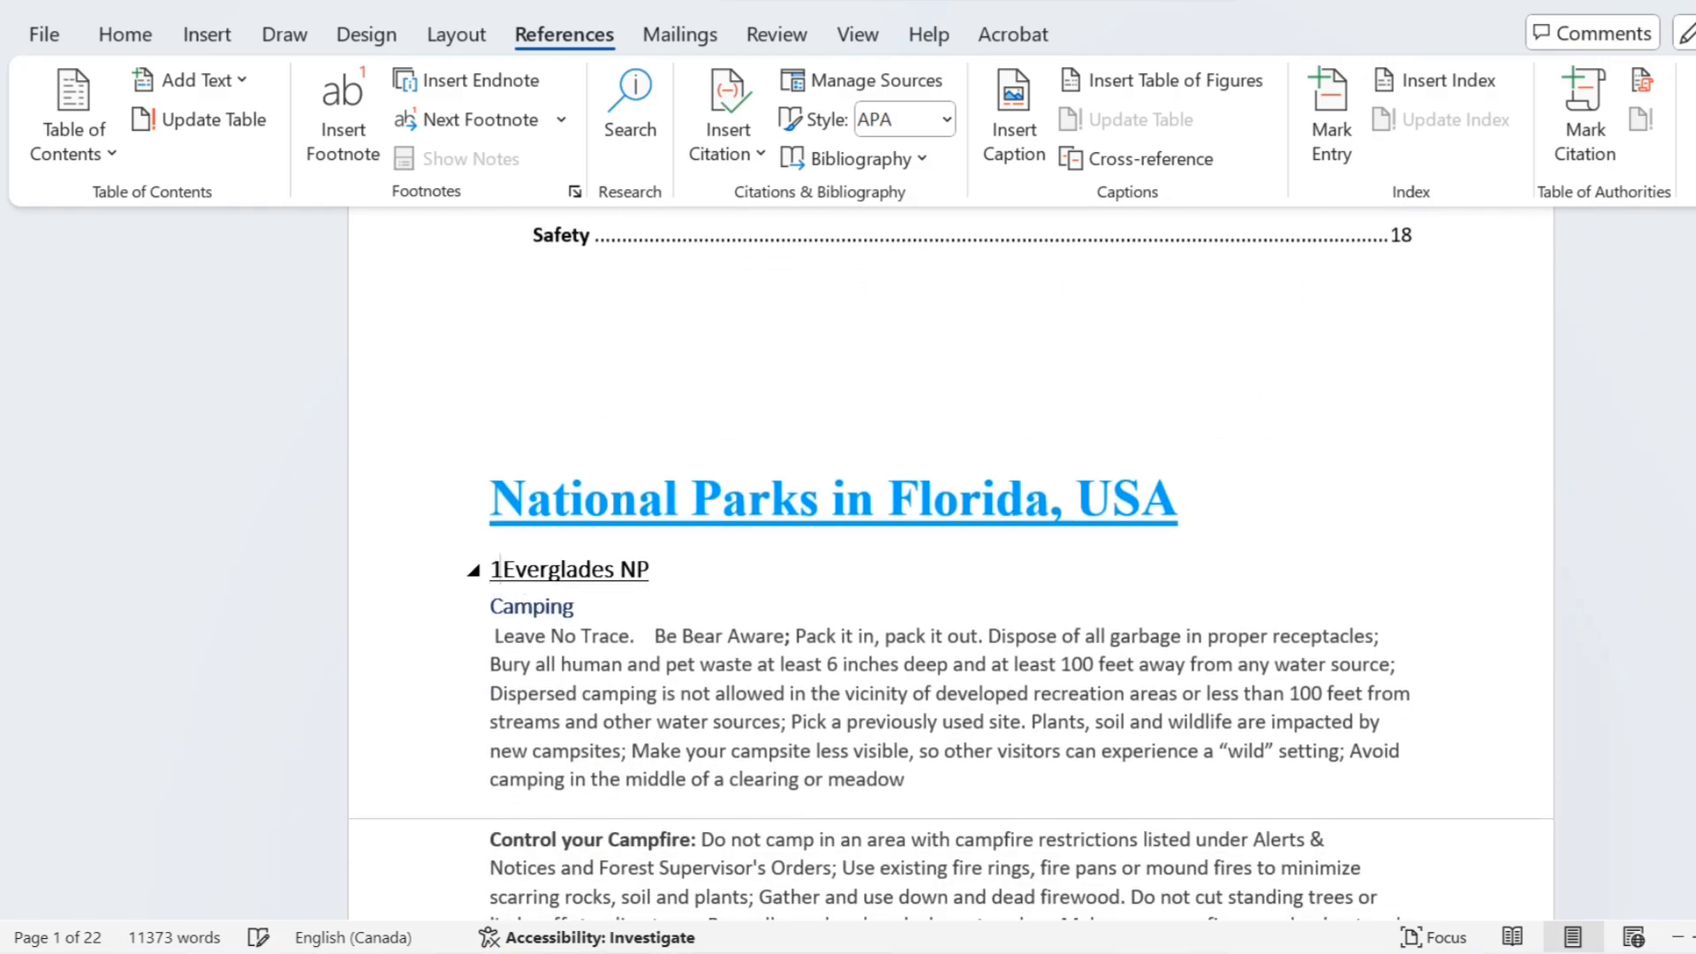
type(".")
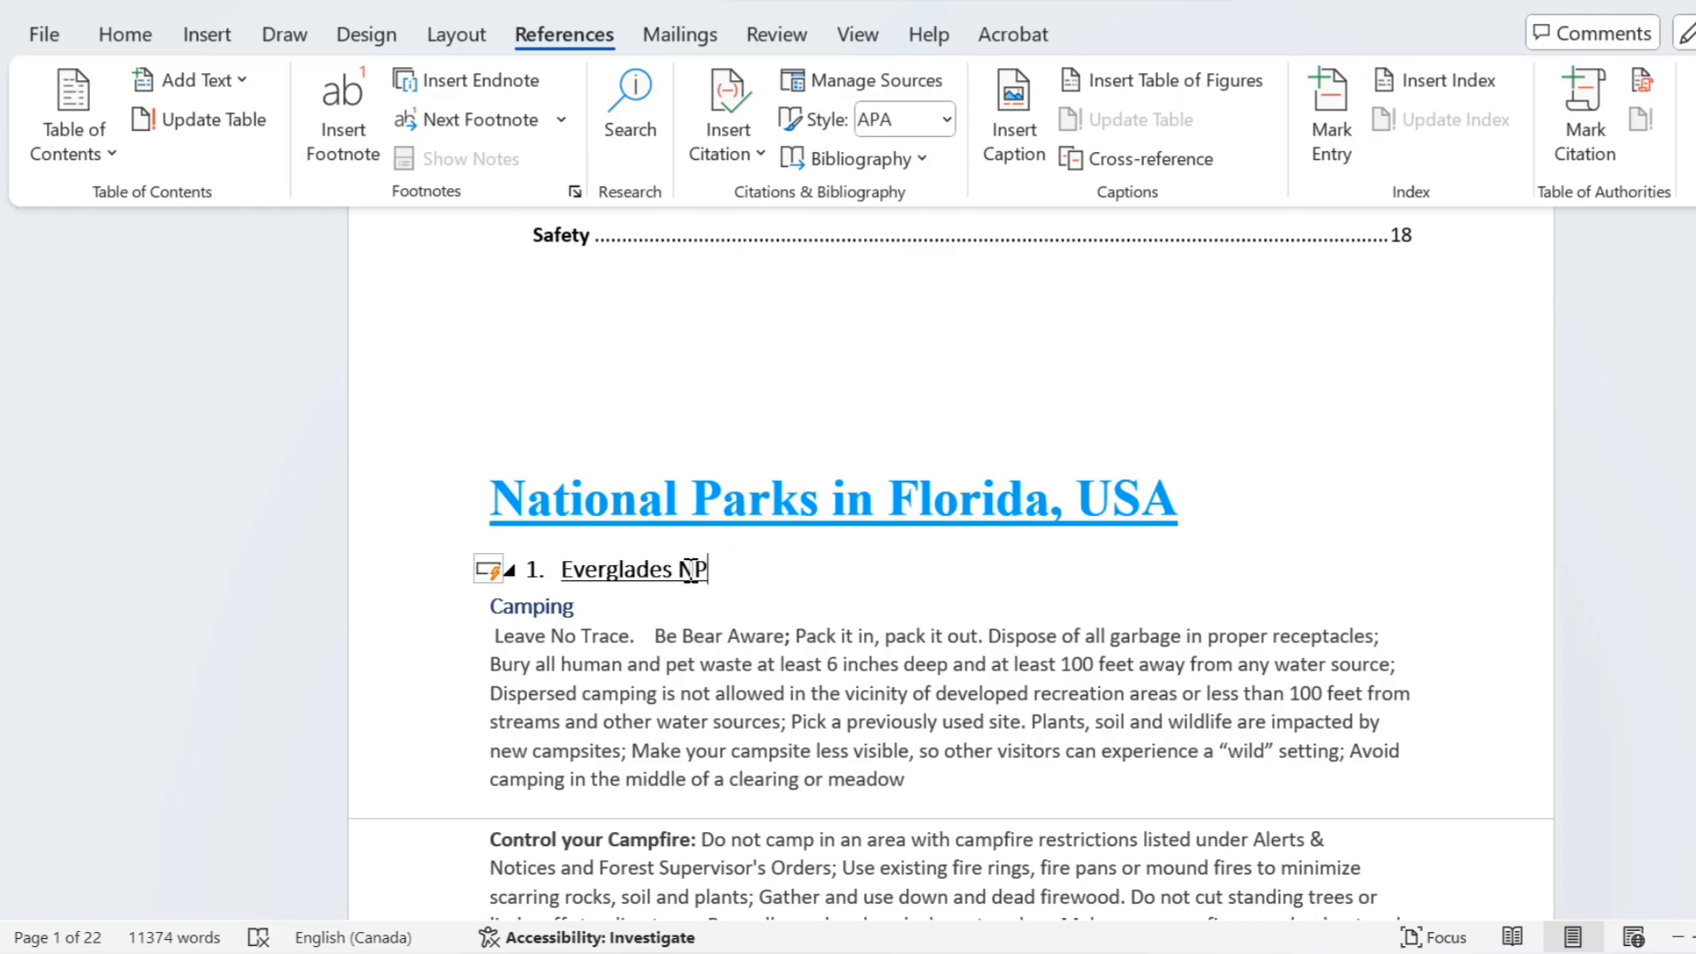
Step: Set the font size of the numbered "Everglades NP" heading below the title to 16
left_click_drag(738, 570, 565, 573)
left_click(803, 474)
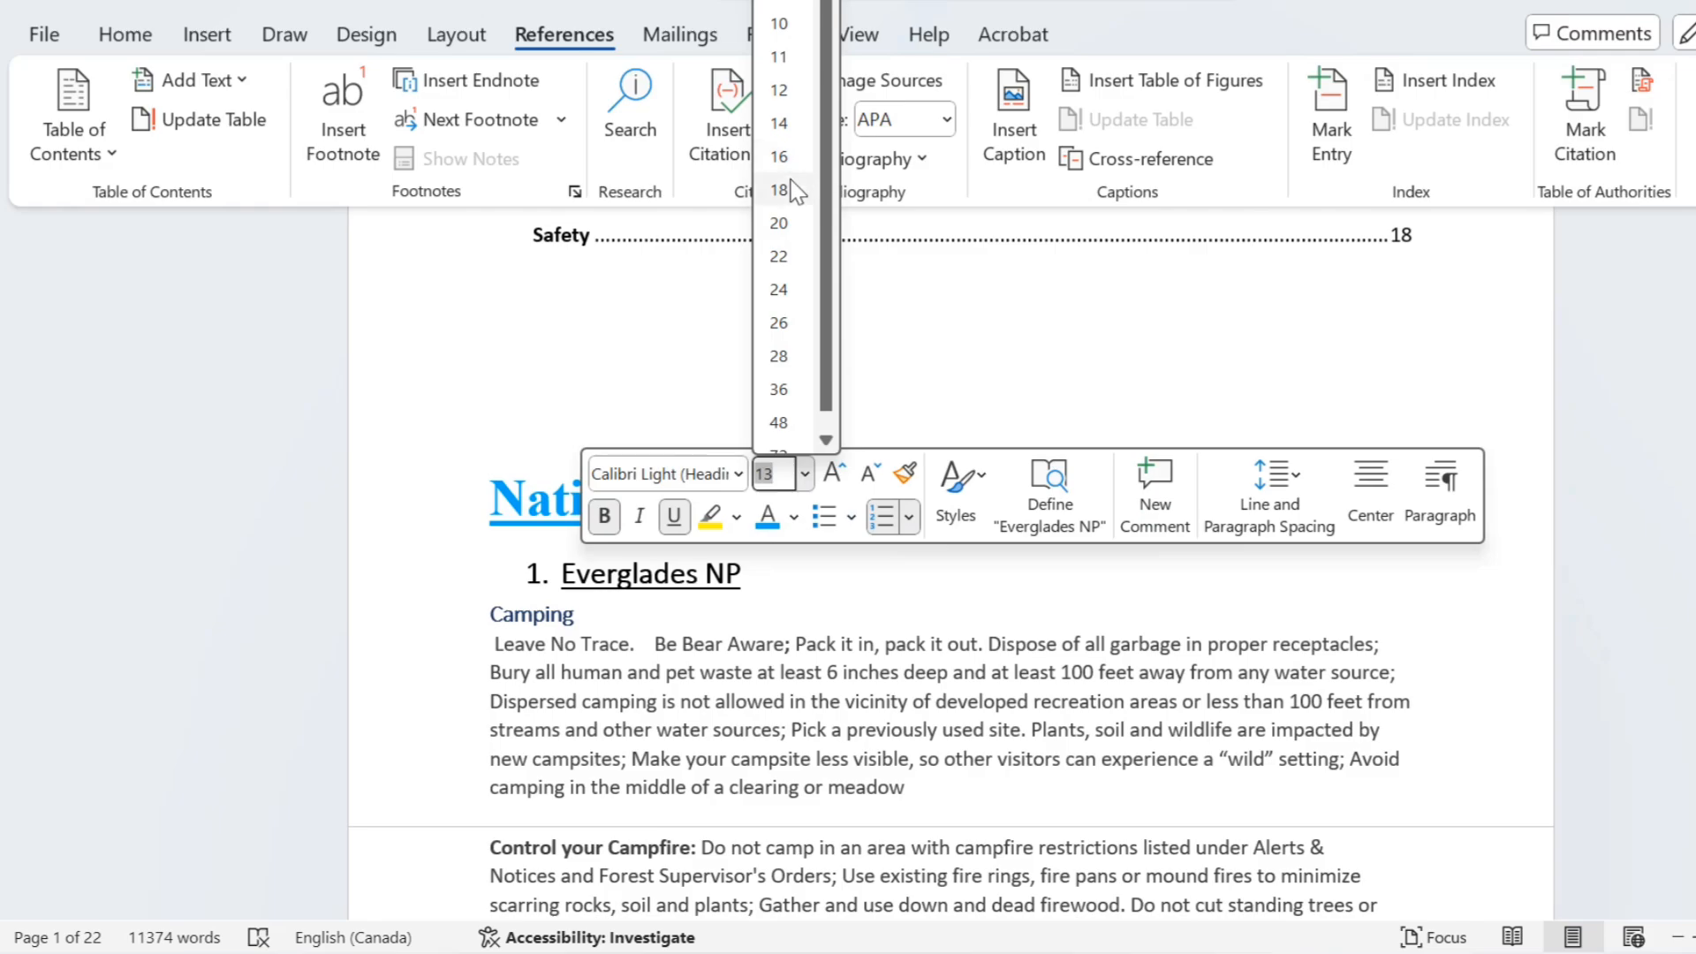
left_click(779, 189)
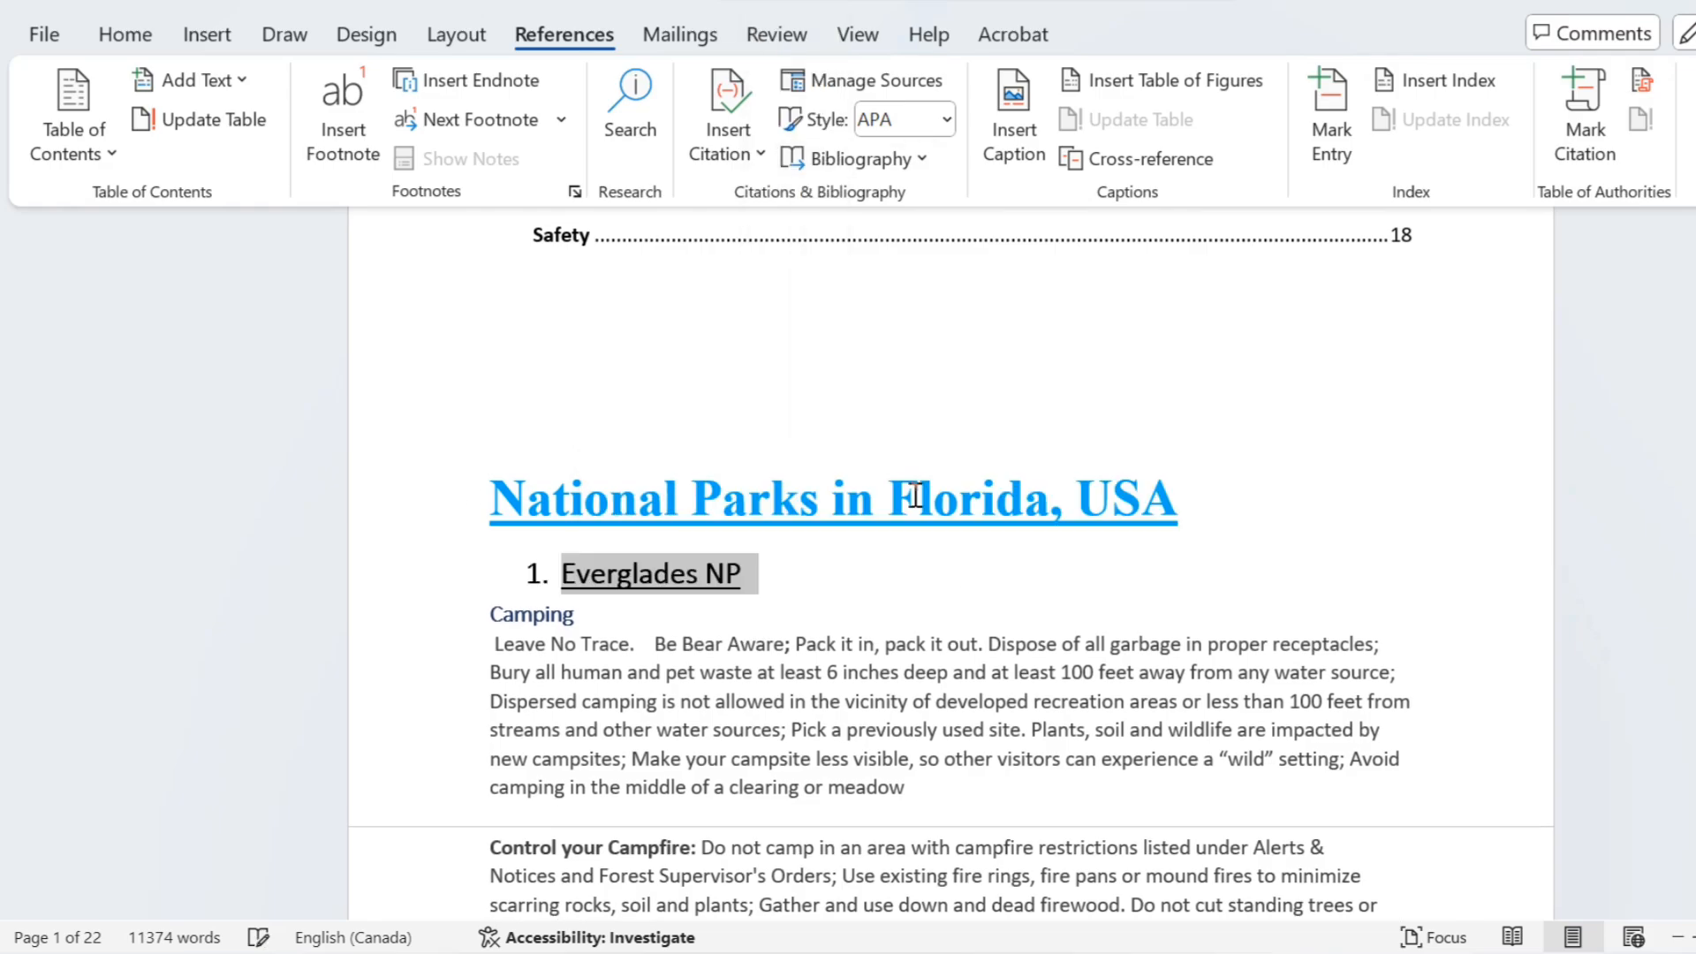
left_click(1017, 697)
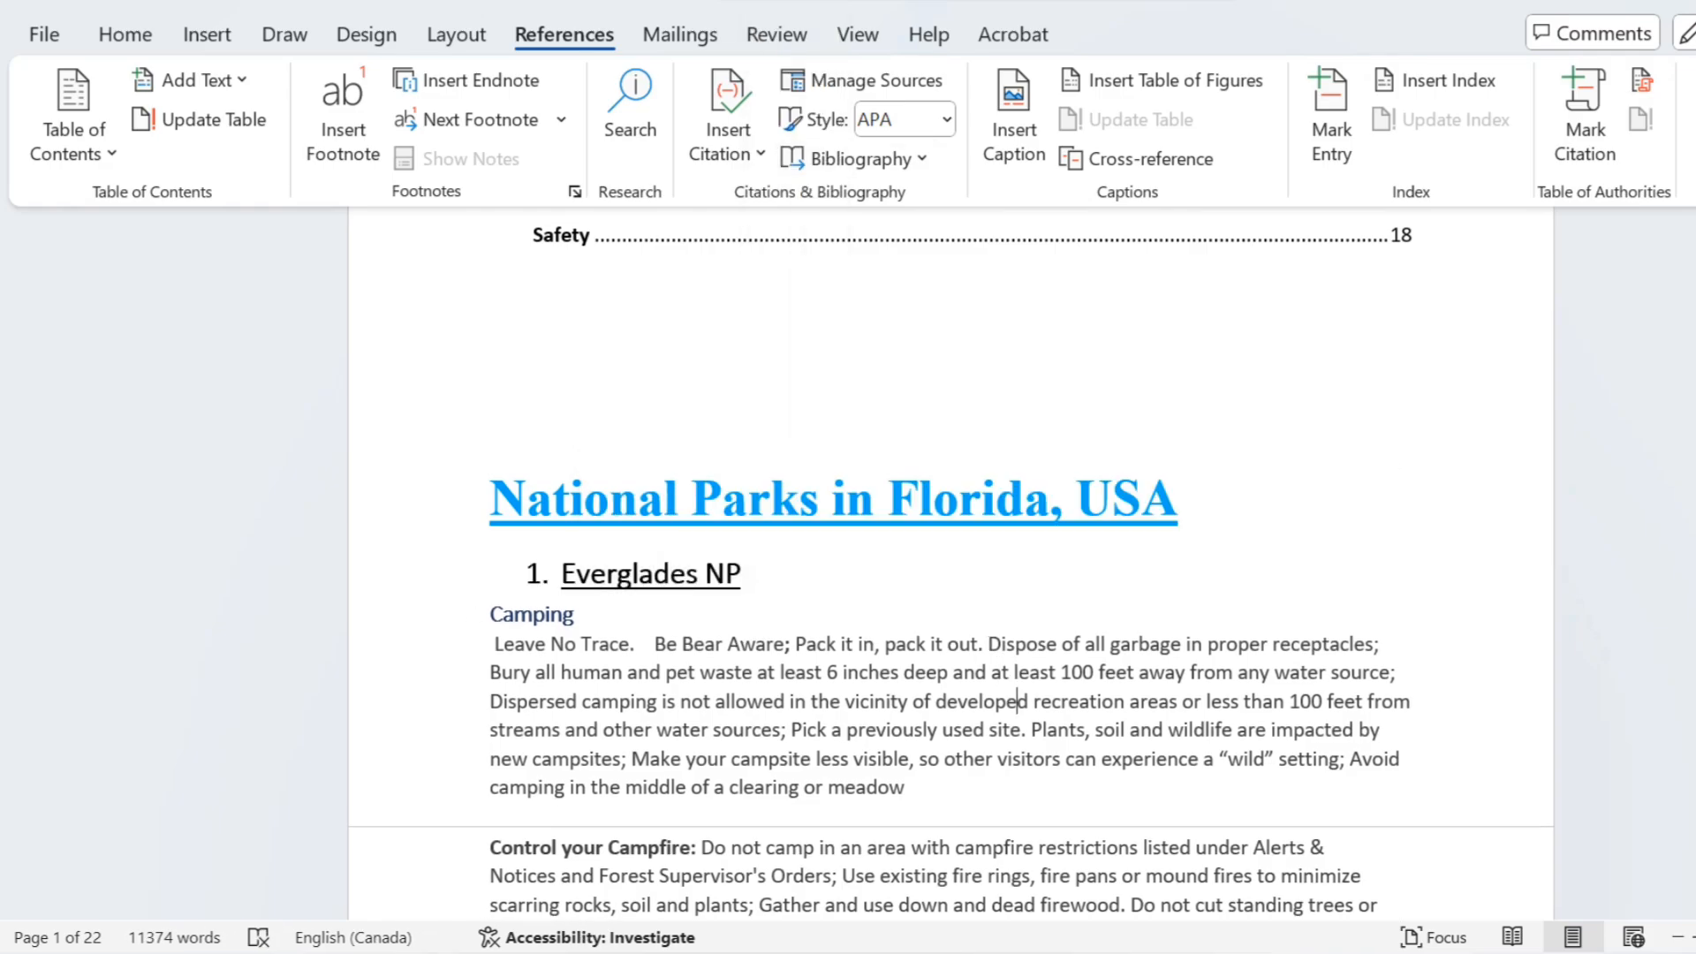
Step: Number the "BIG CYPRESS NATIONAL PRESERVE" heading with "2." at its start
scroll(1135, 496, "down", 20)
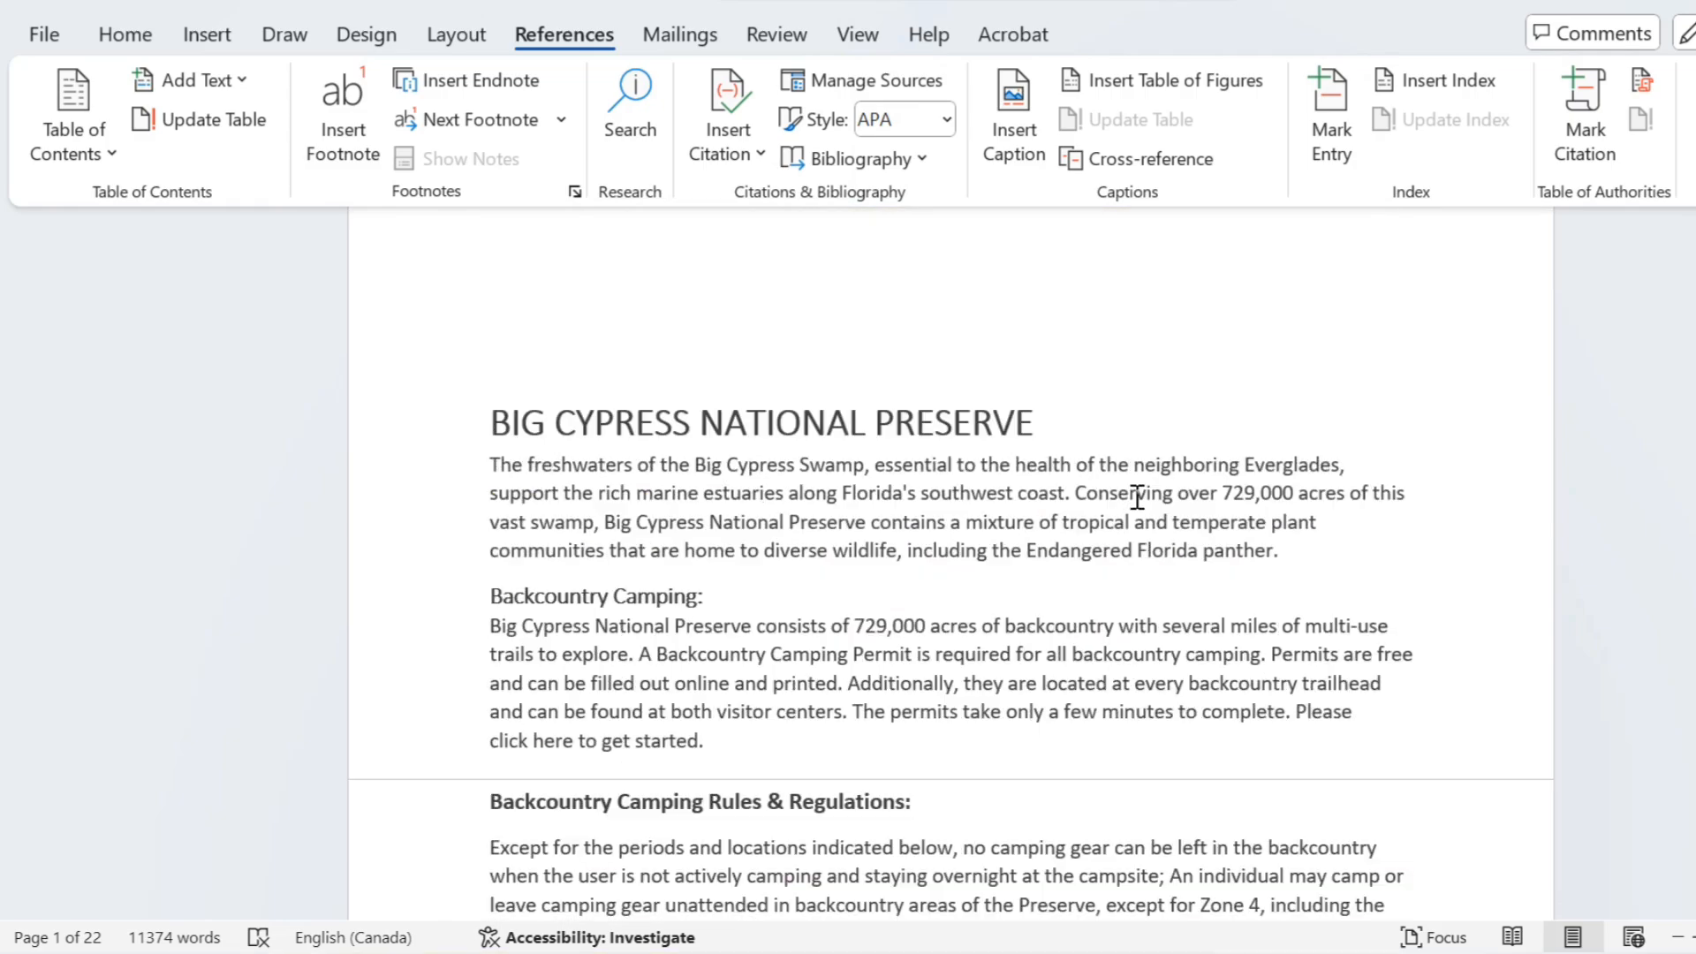
left_click(1056, 416)
left_click_drag(749, 424, 477, 424)
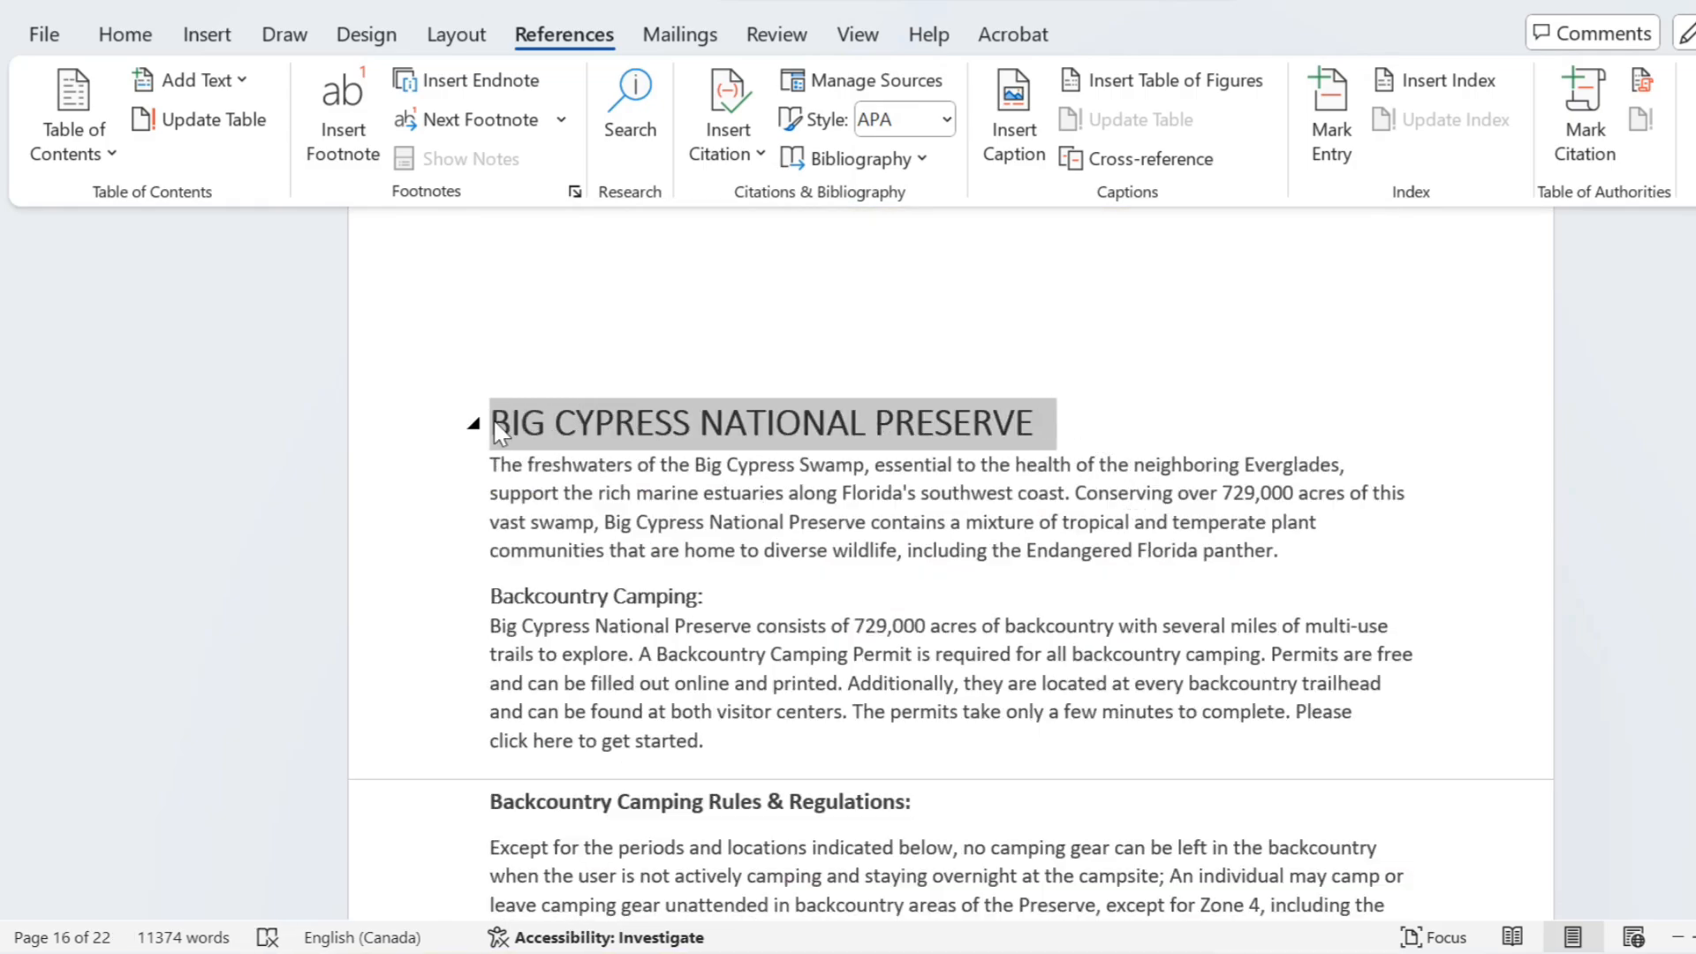
left_click(496, 416)
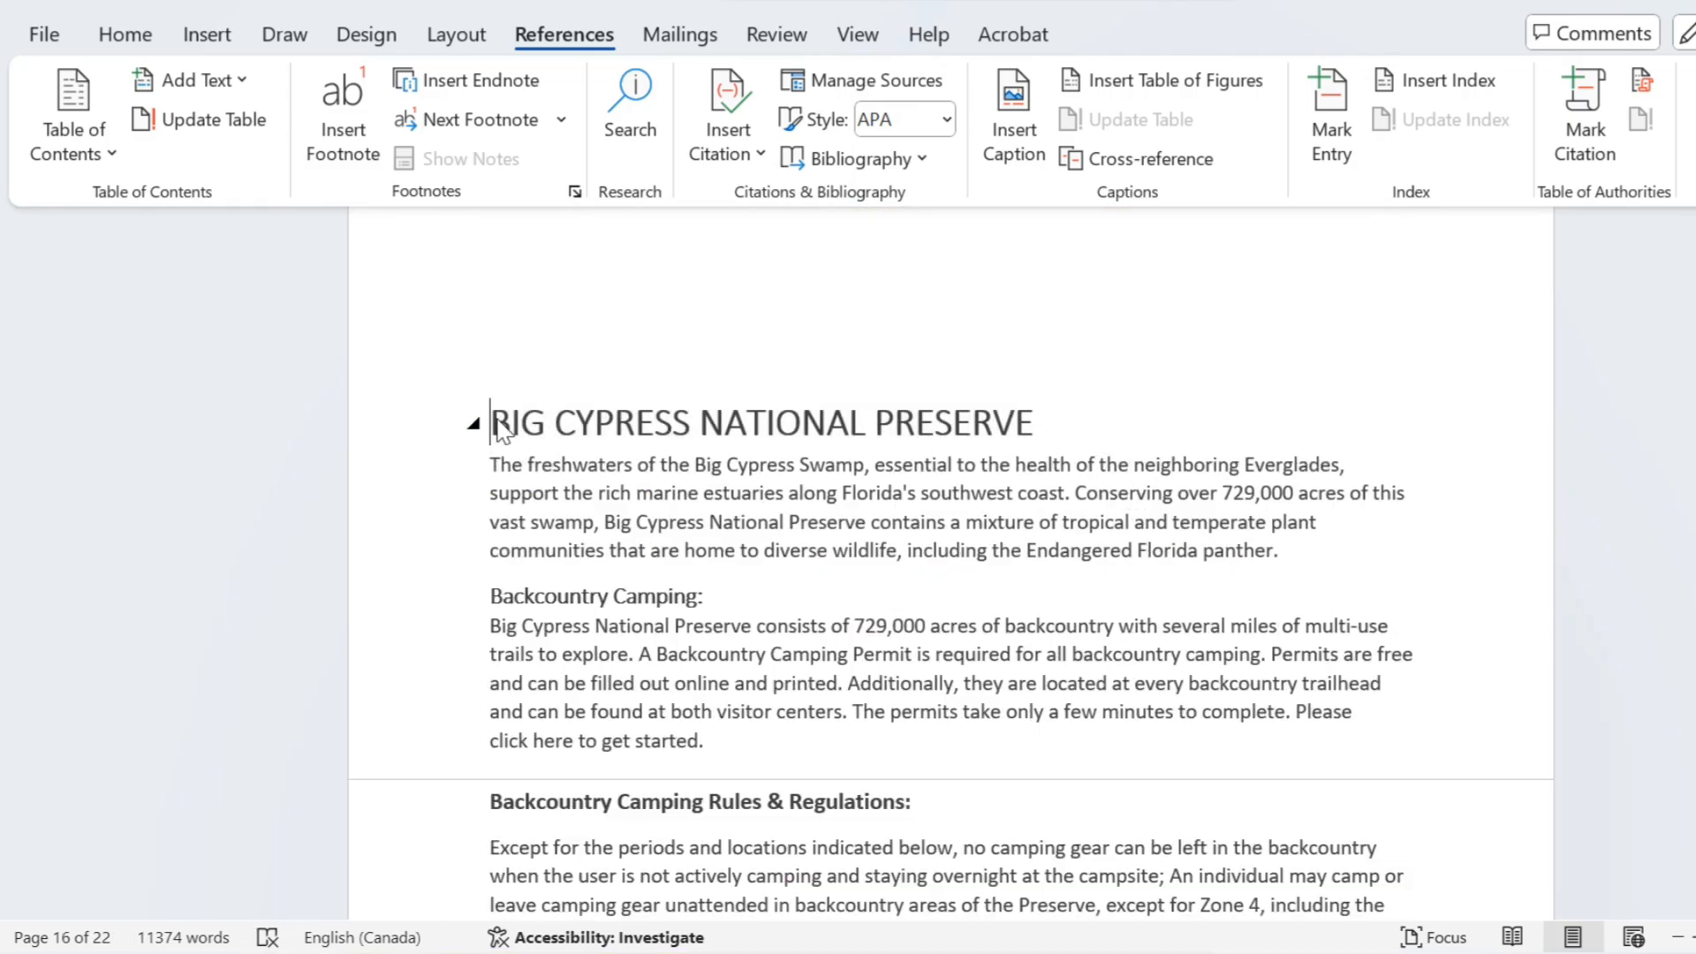
type("2.")
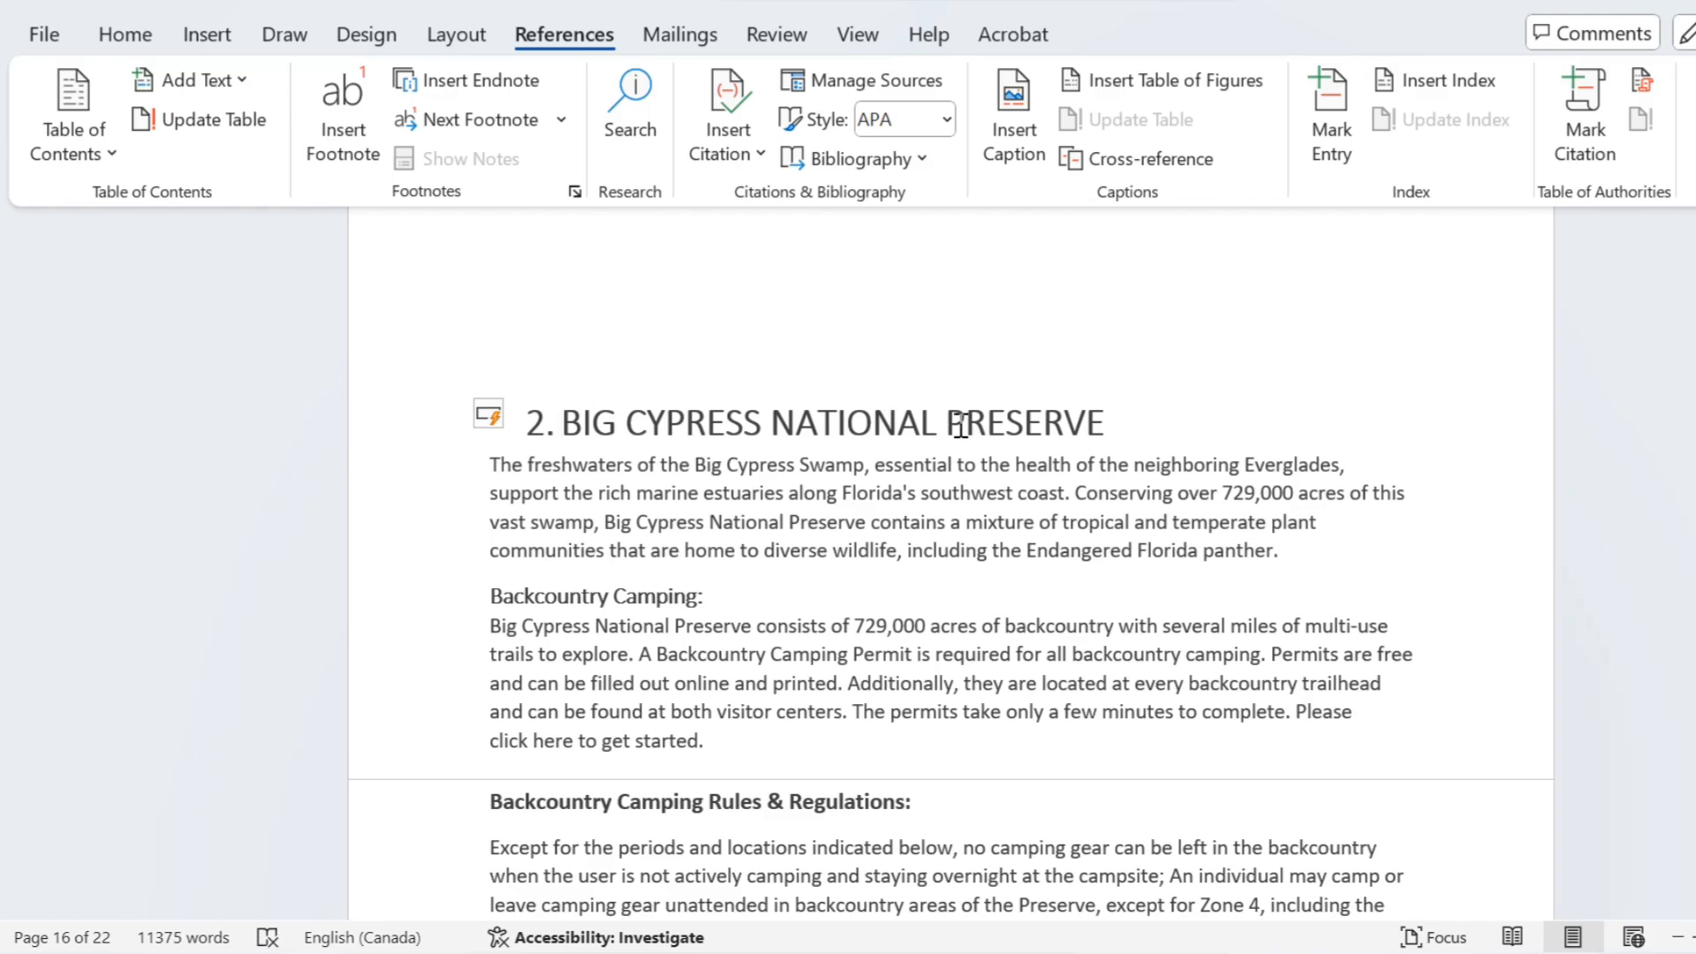
Step: Set the font size of the "BIG CYPRESS NATIONAL PRESERVE" heading to 16
left_click(1105, 422)
triple_click(786, 442)
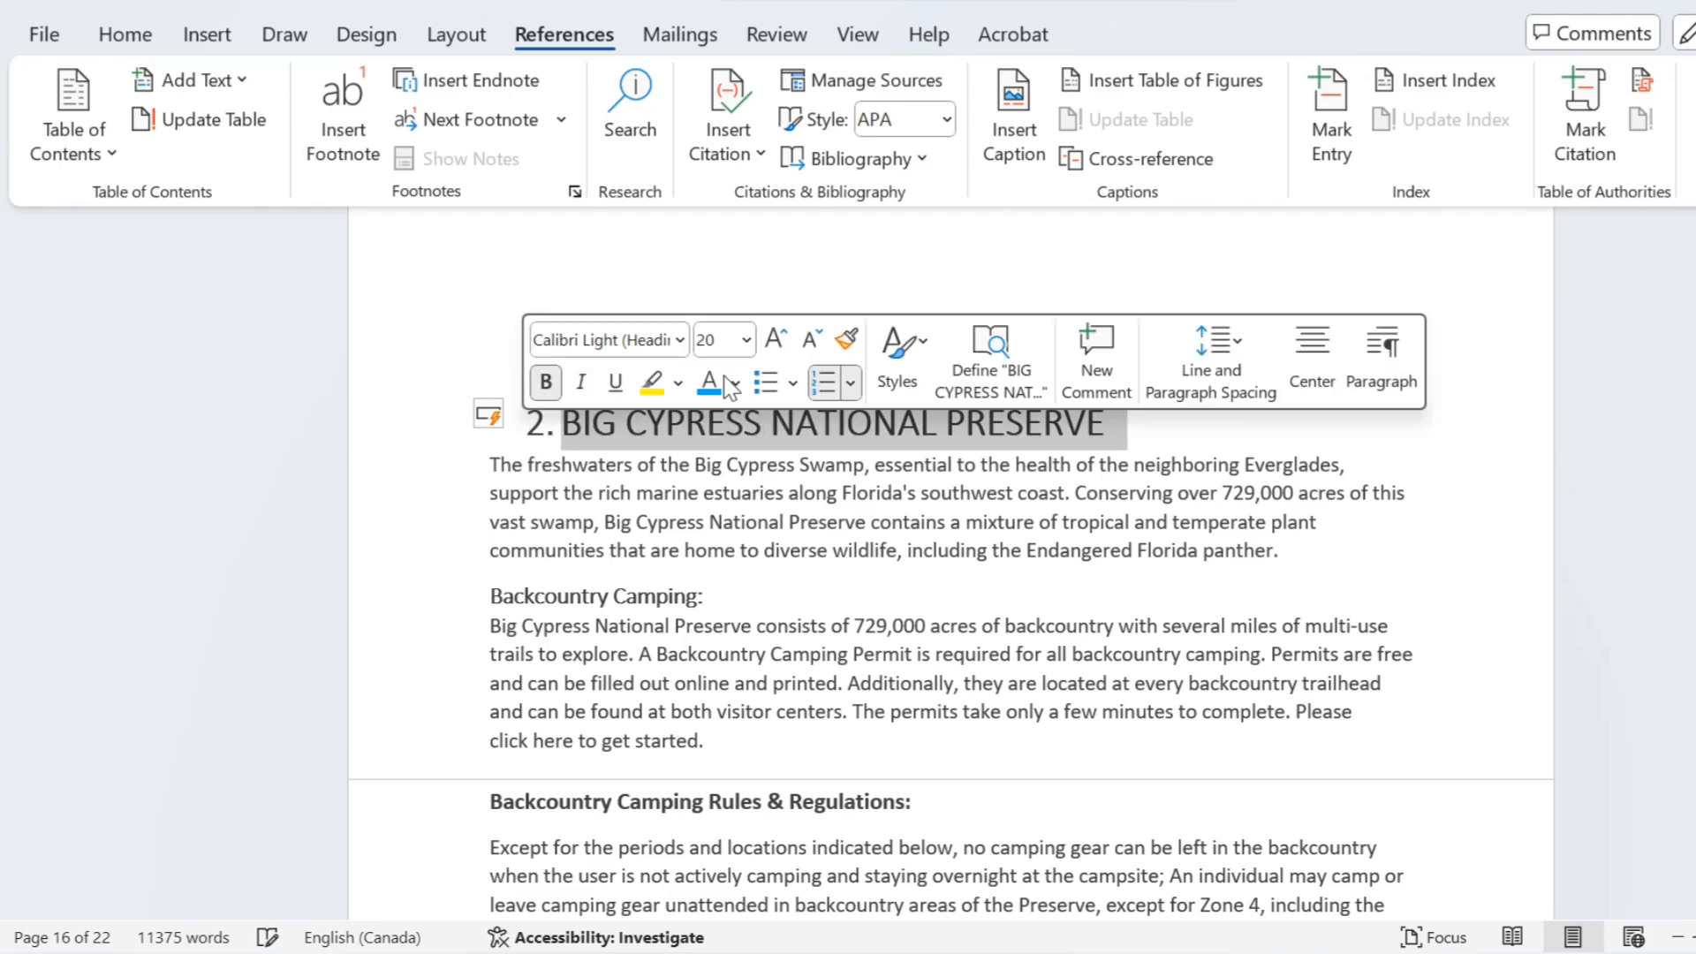
left_click(746, 340)
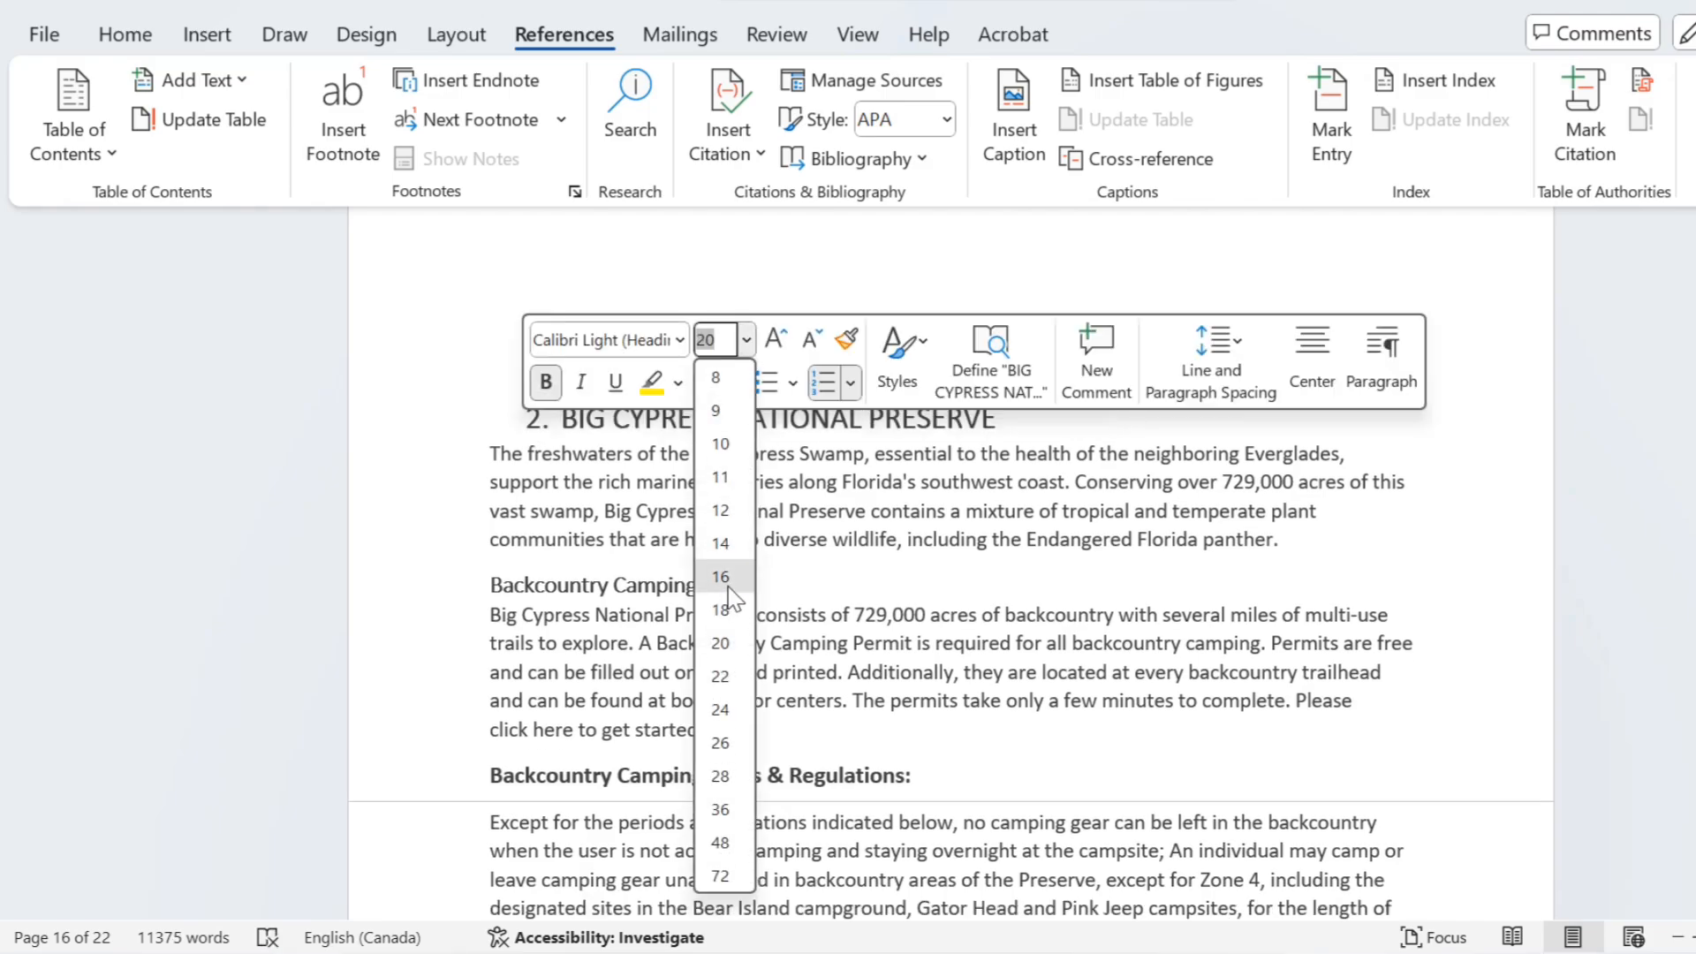
left_click(720, 578)
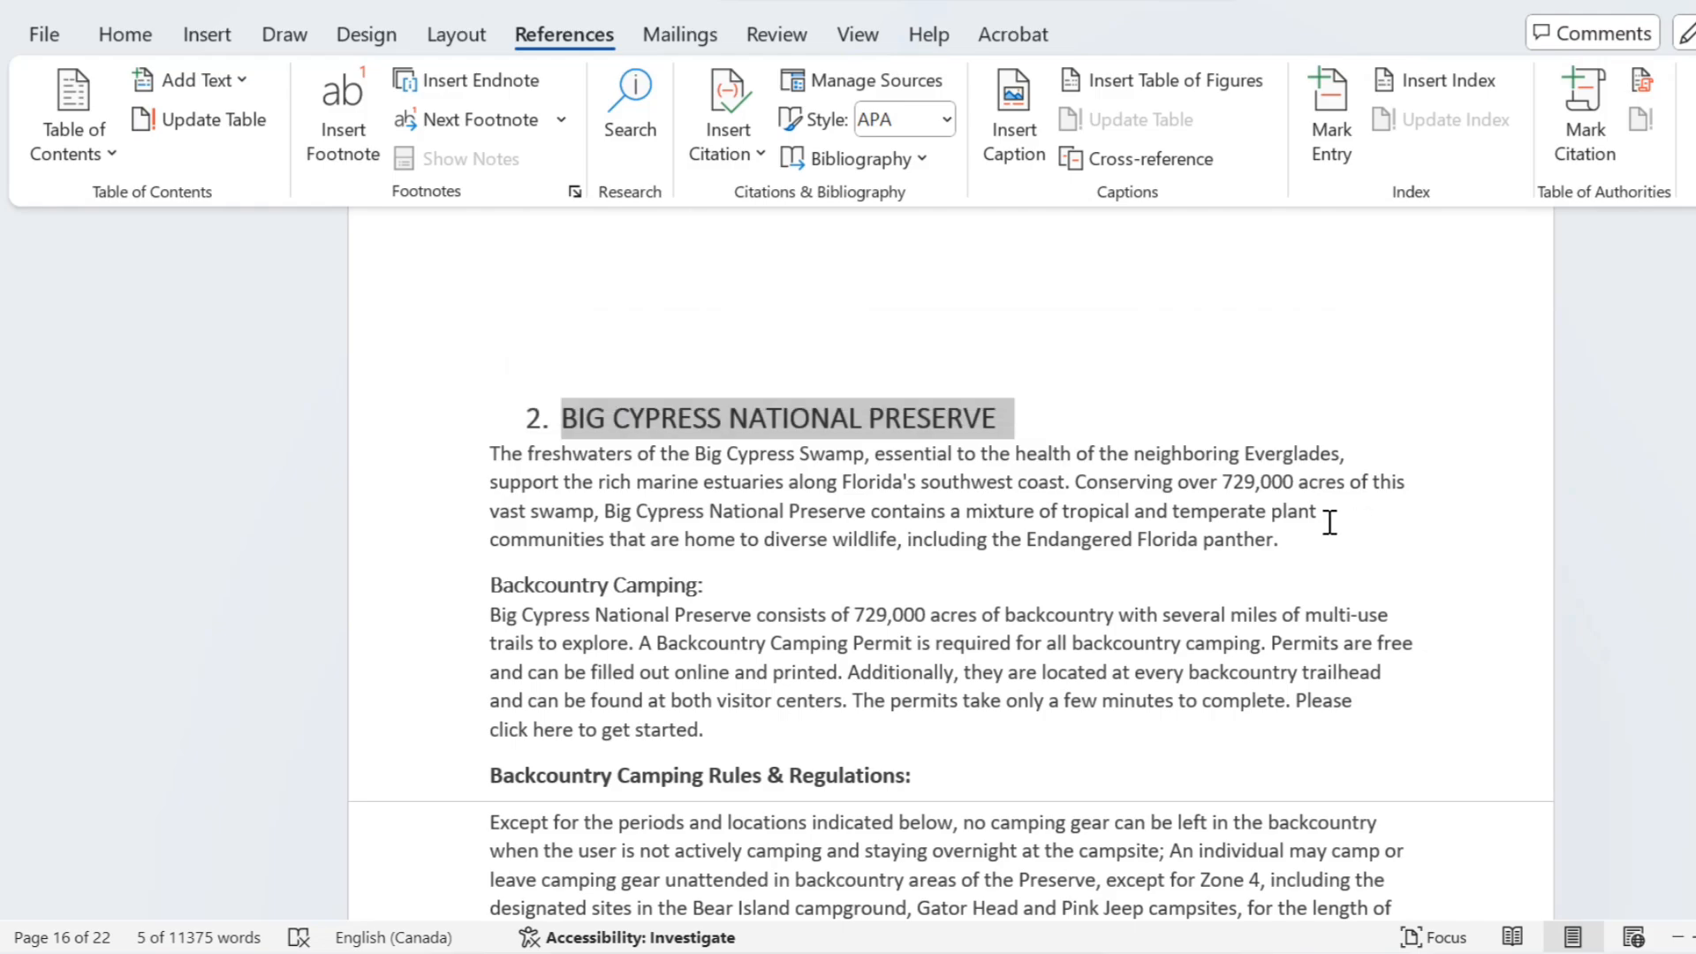
left_click(703, 585)
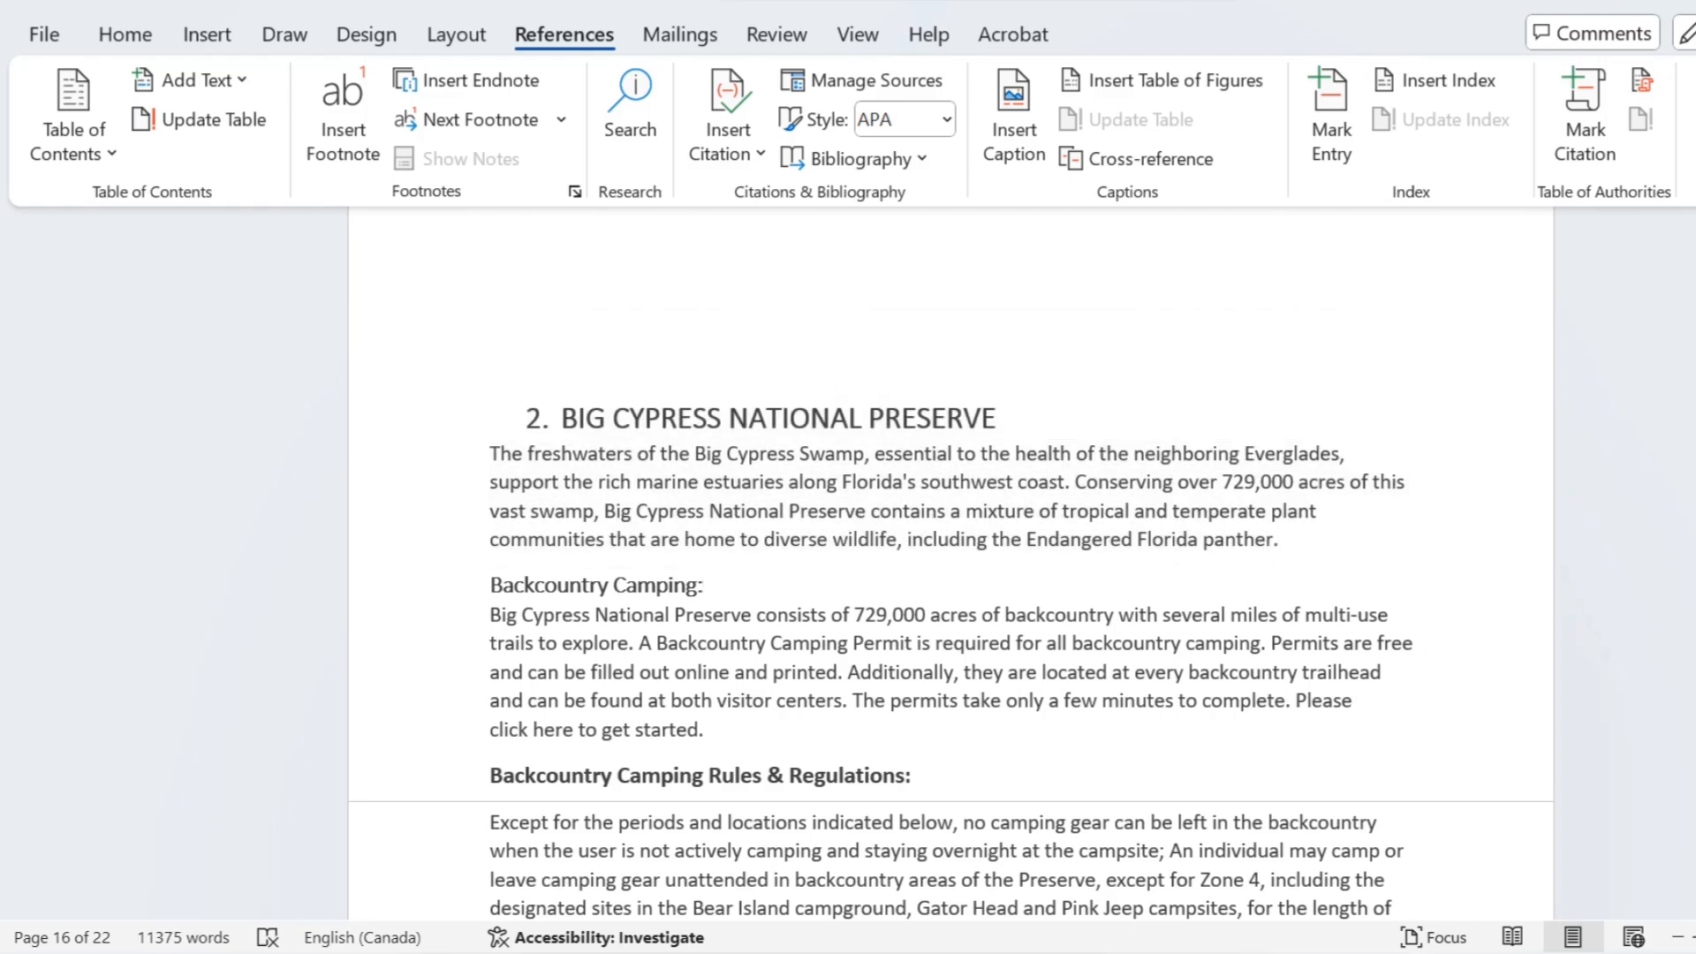
Step: Update the entire table of contents to pick up the numbered headings
scroll(950, 565, "up", 20)
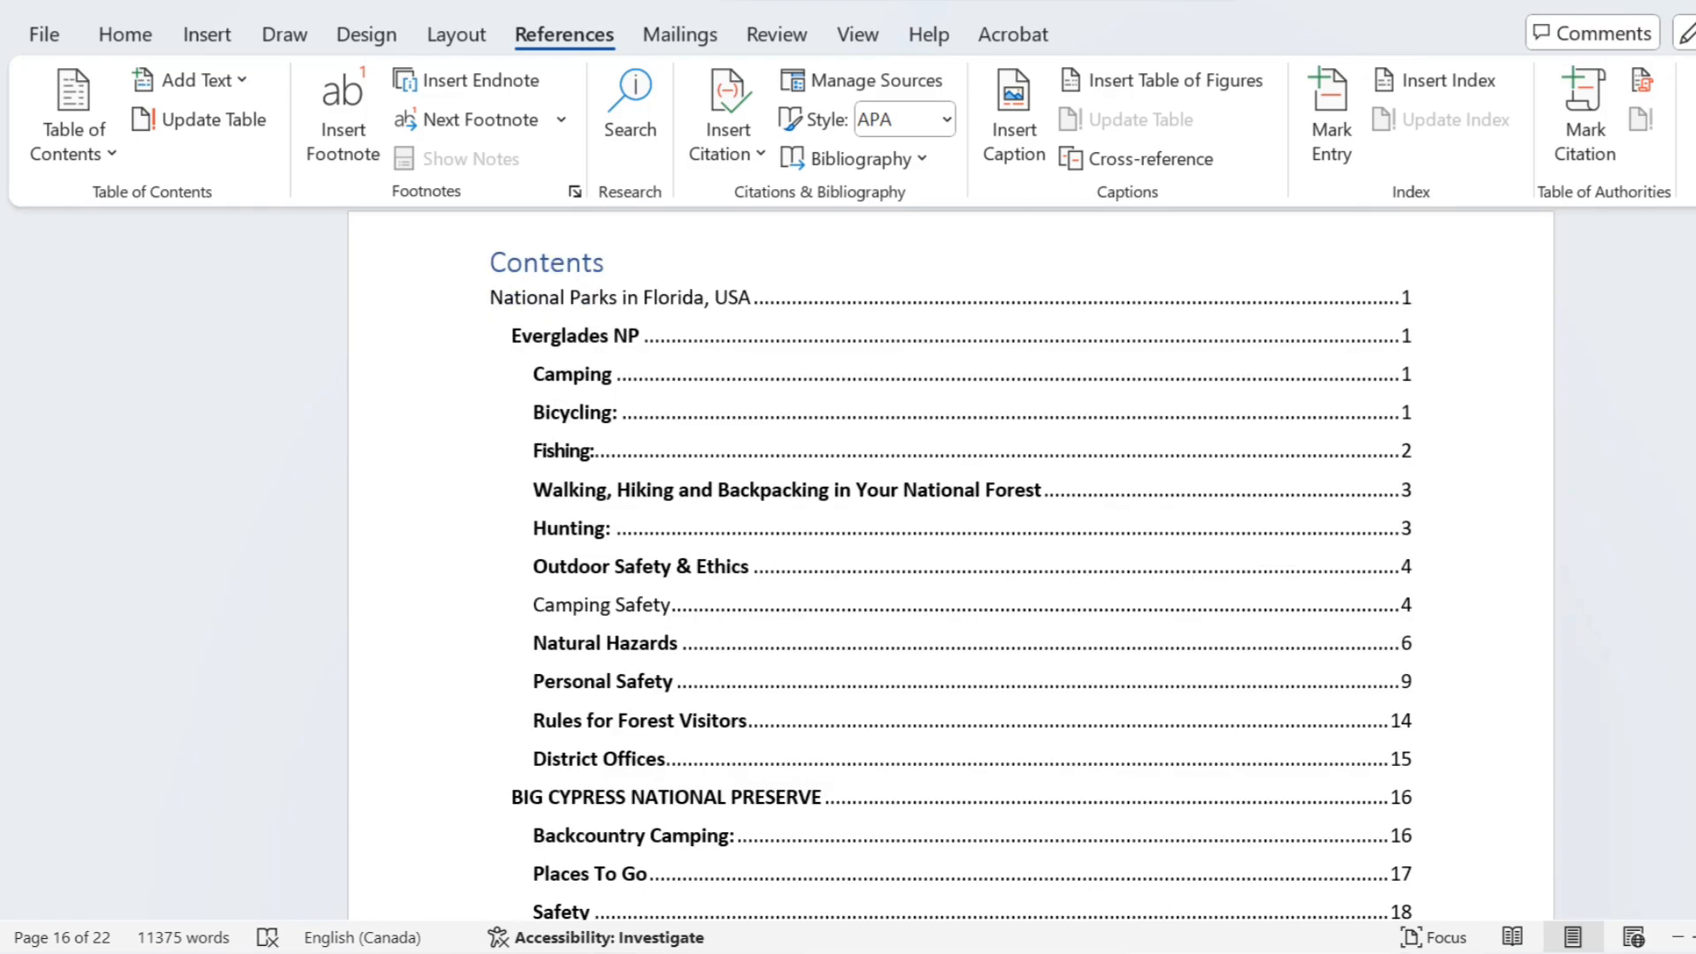
left_click(855, 281)
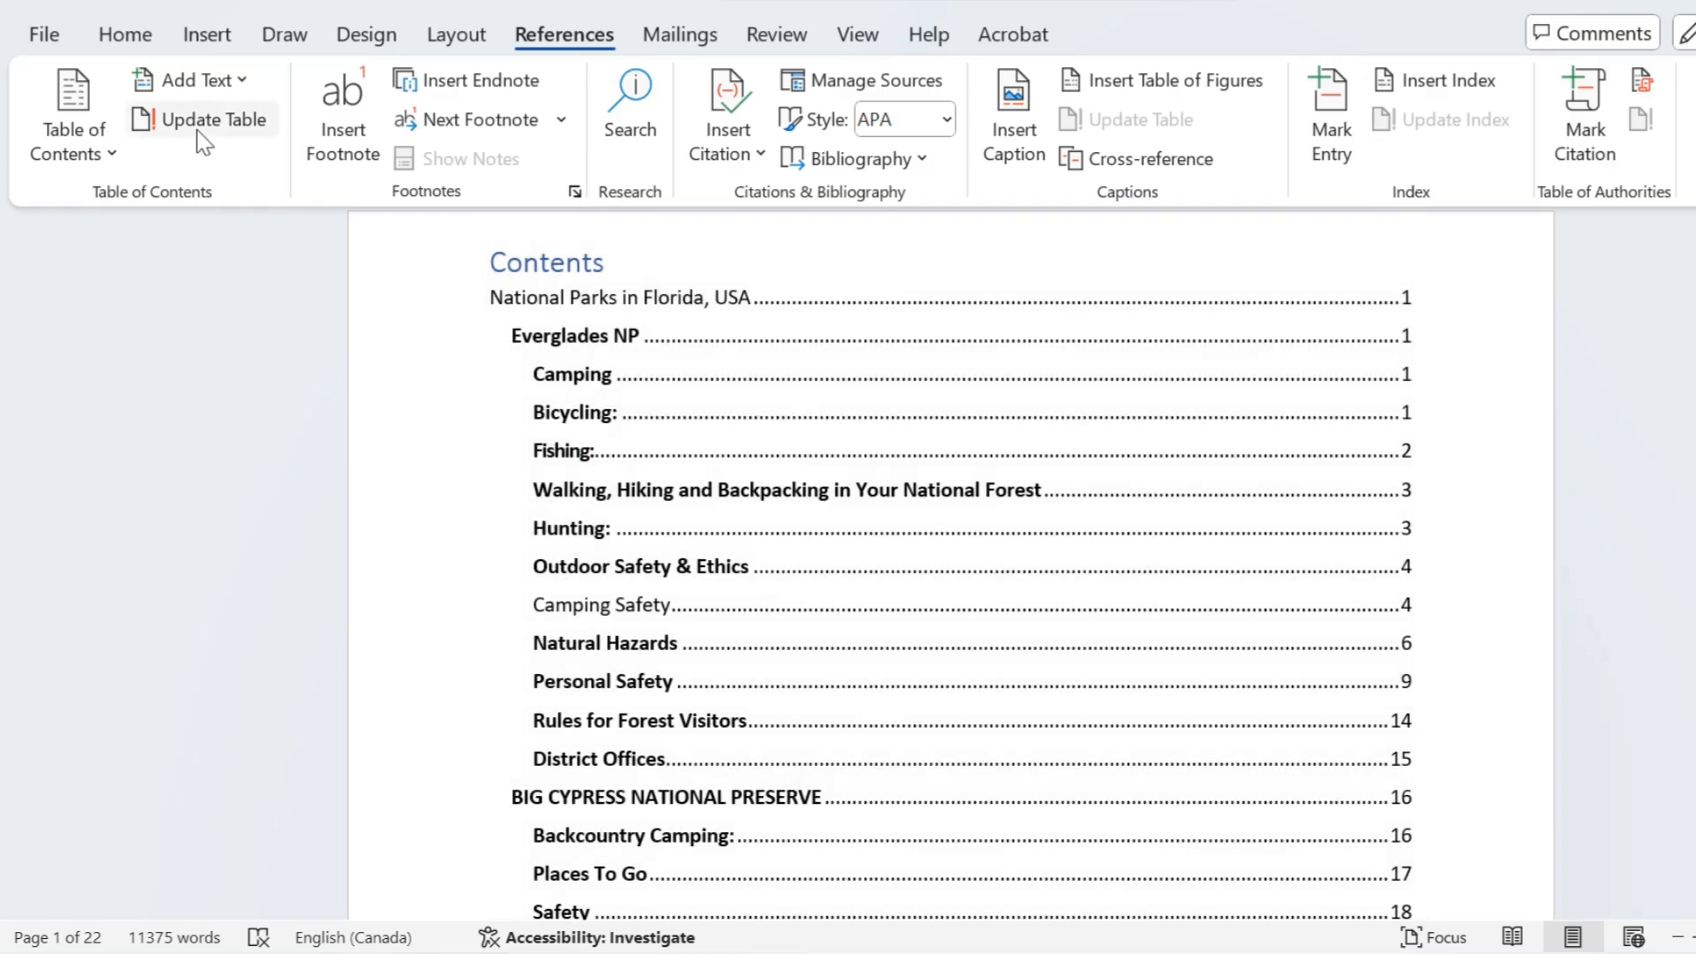
left_click(205, 126)
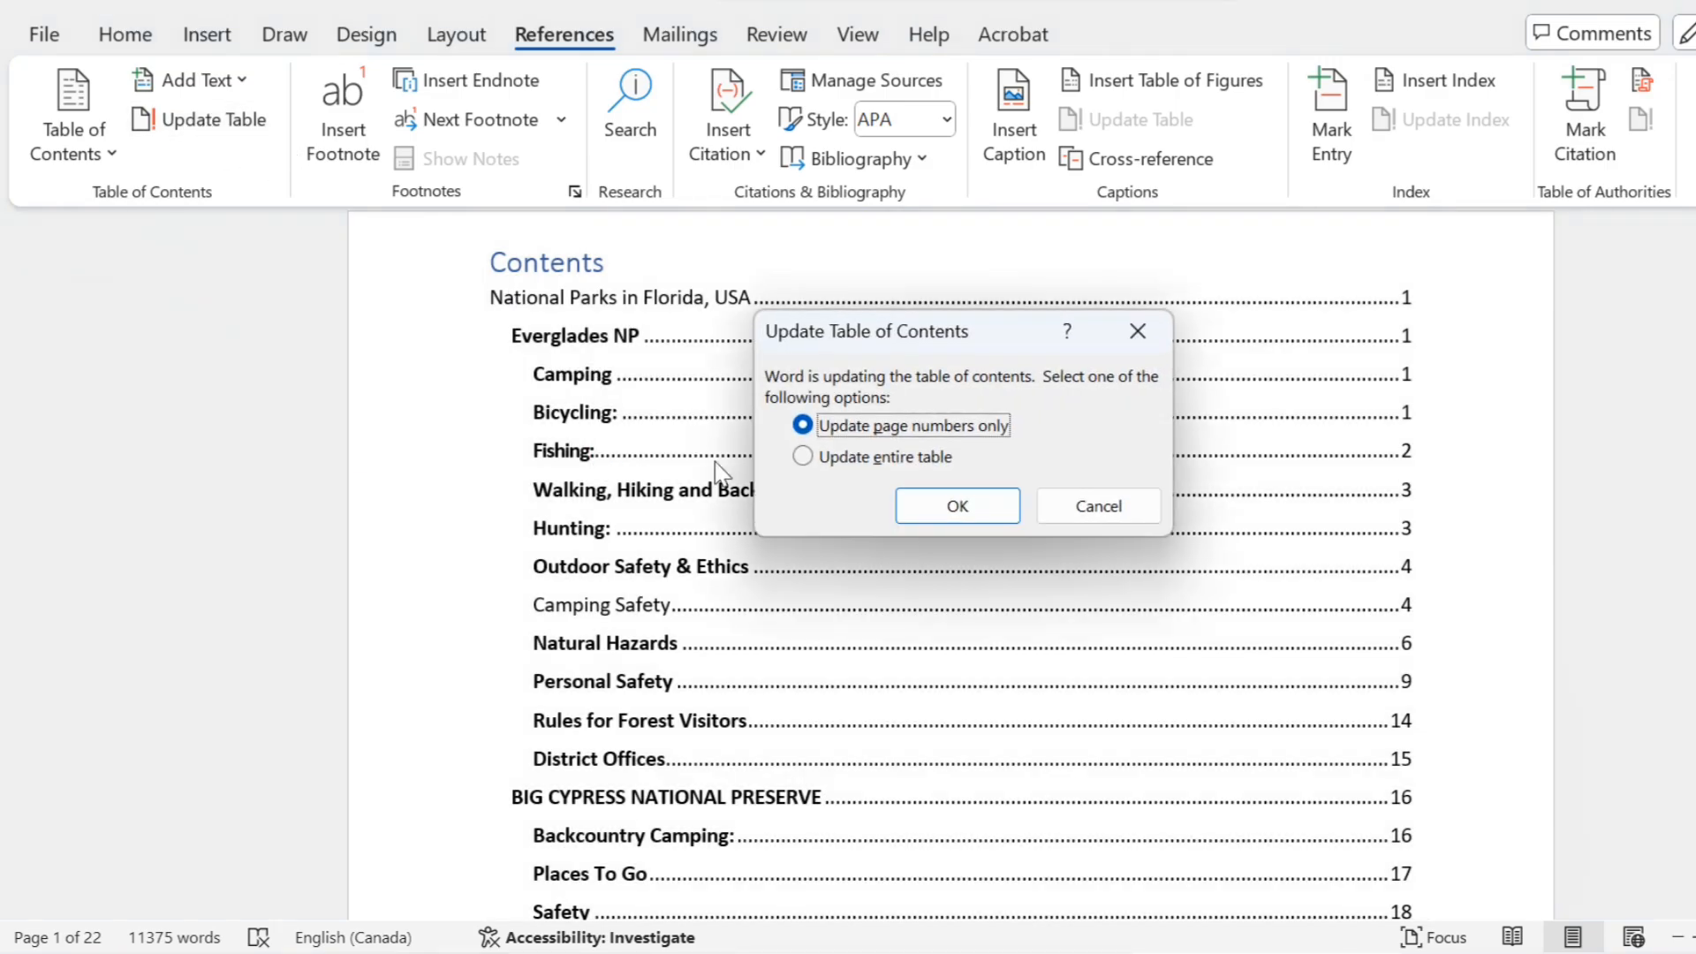
left_click(812, 458)
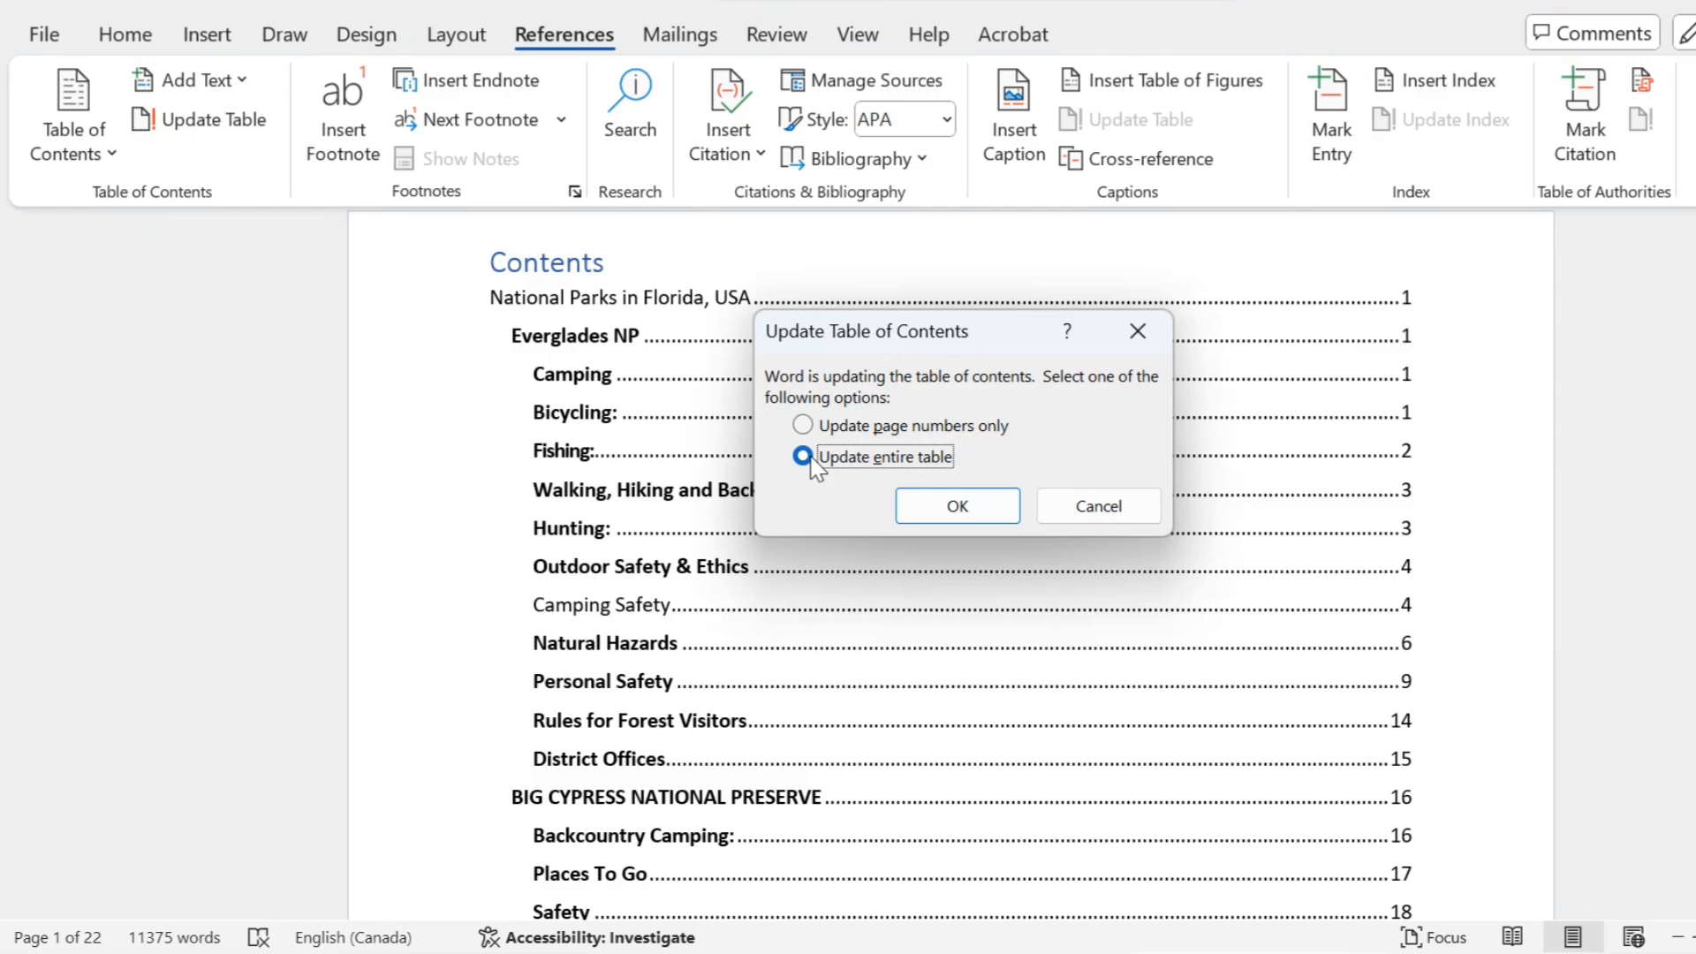
left_click(959, 507)
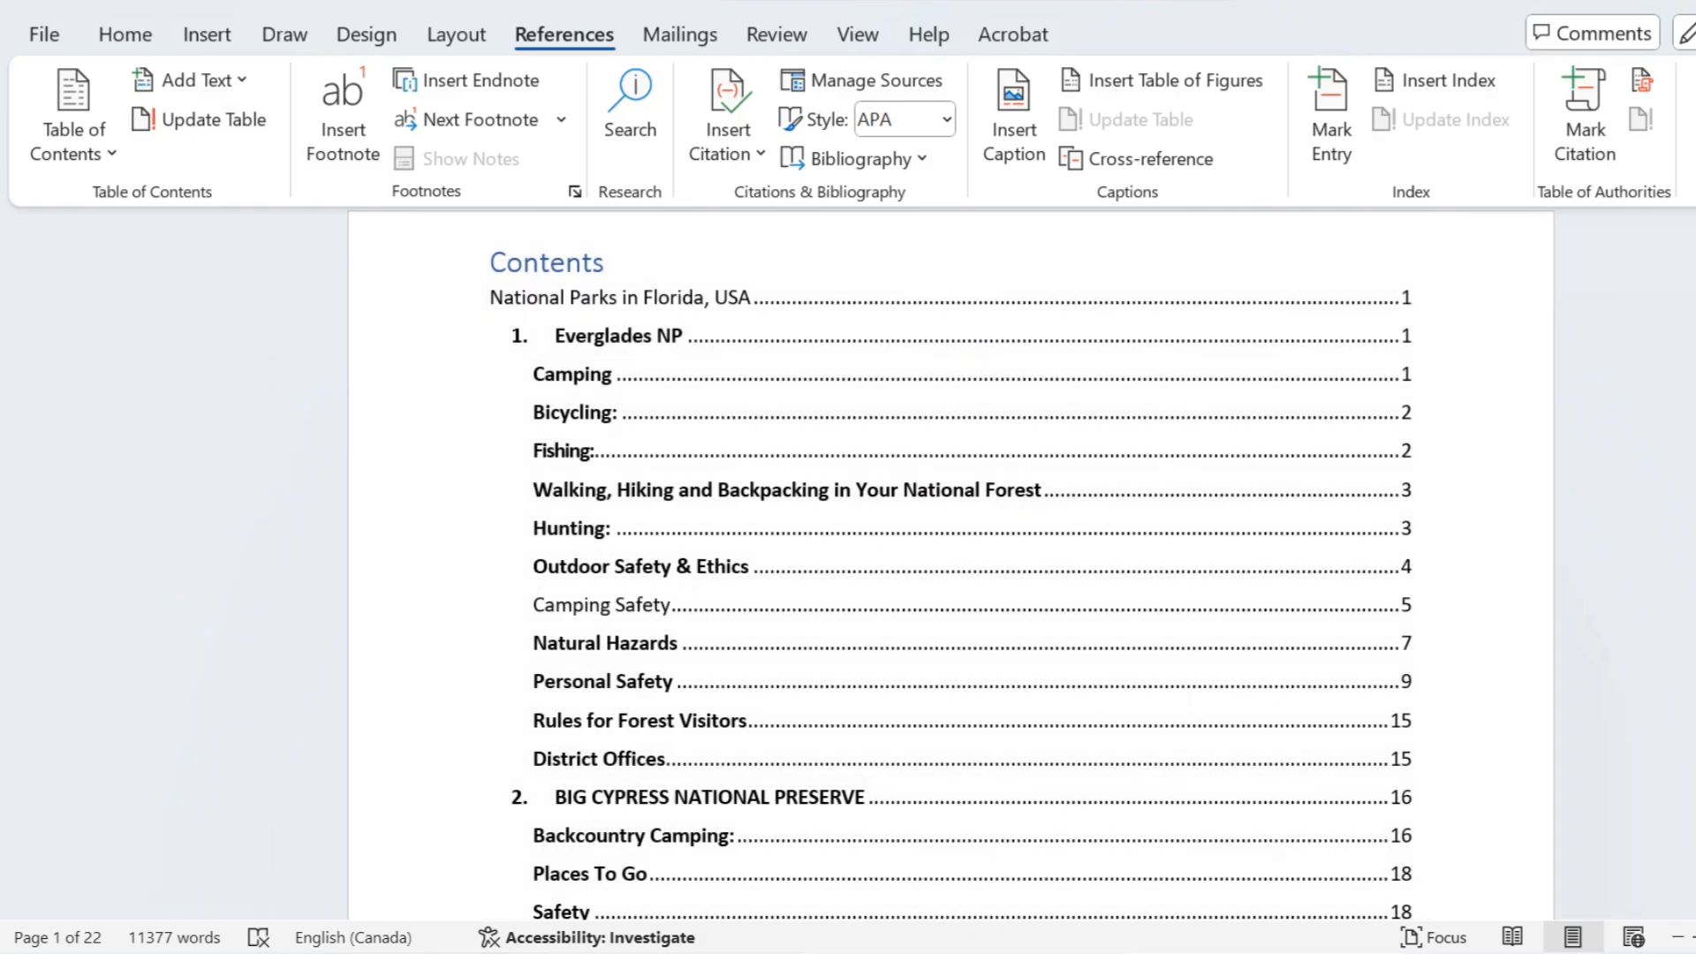
Step: Insert a page break in the blank space between the table of contents and the title "National Parks in Florida, USA"
scroll(983, 729, "down", 5)
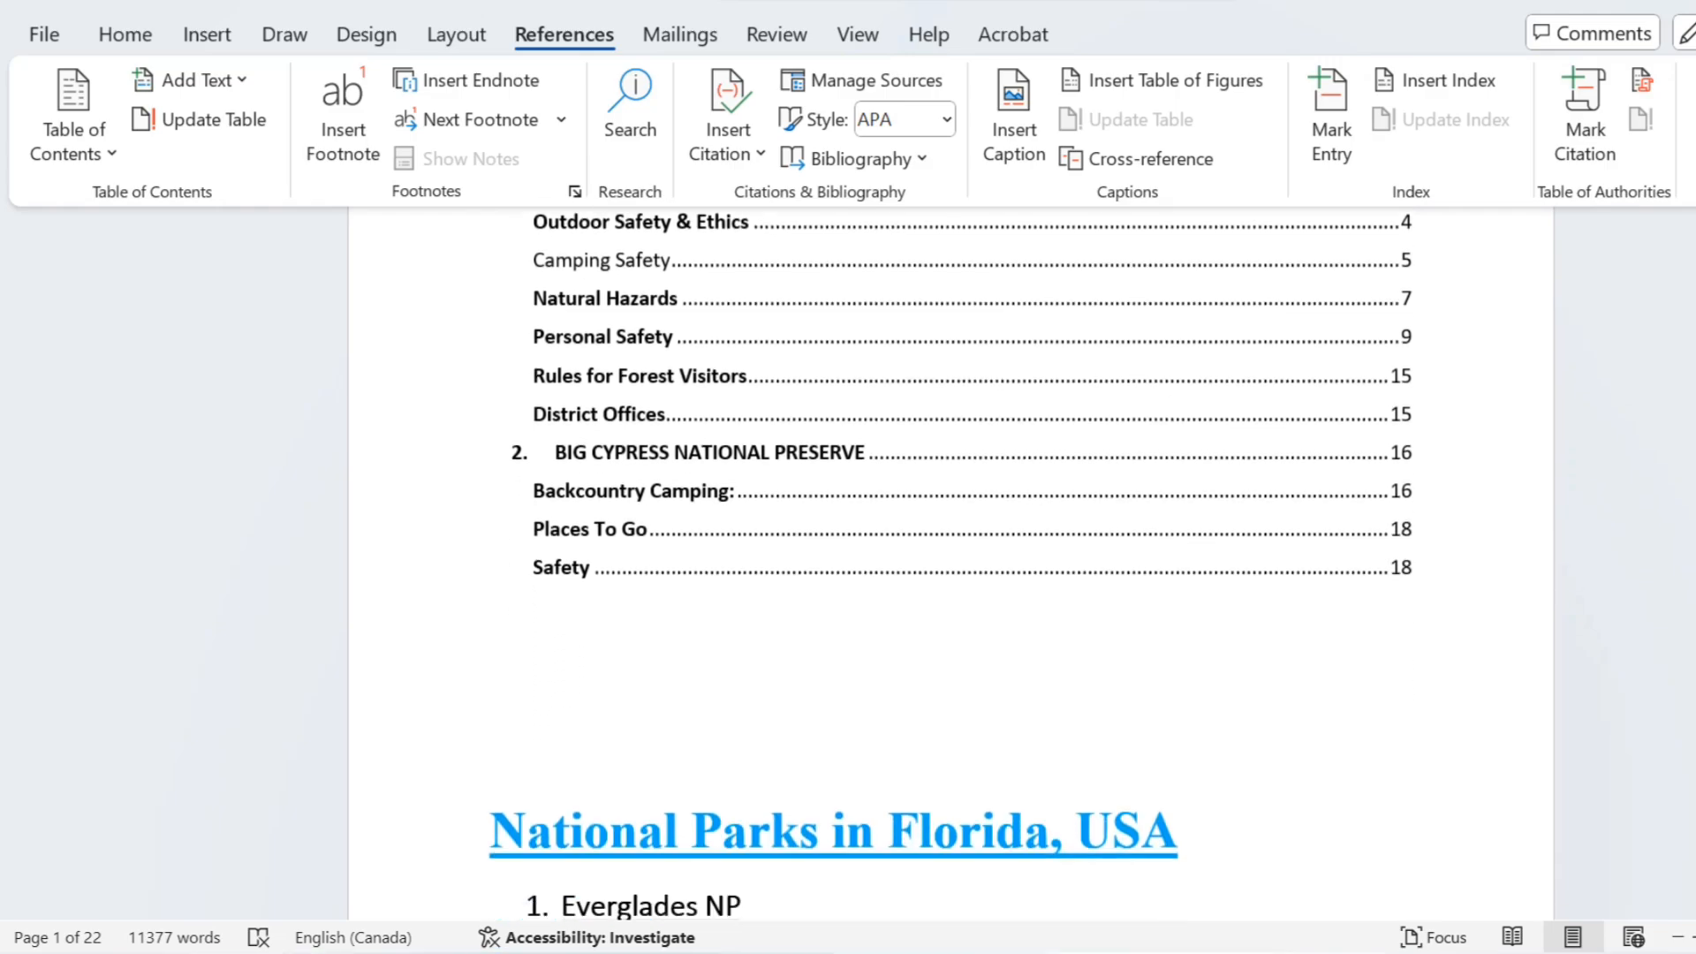
left_click(711, 623)
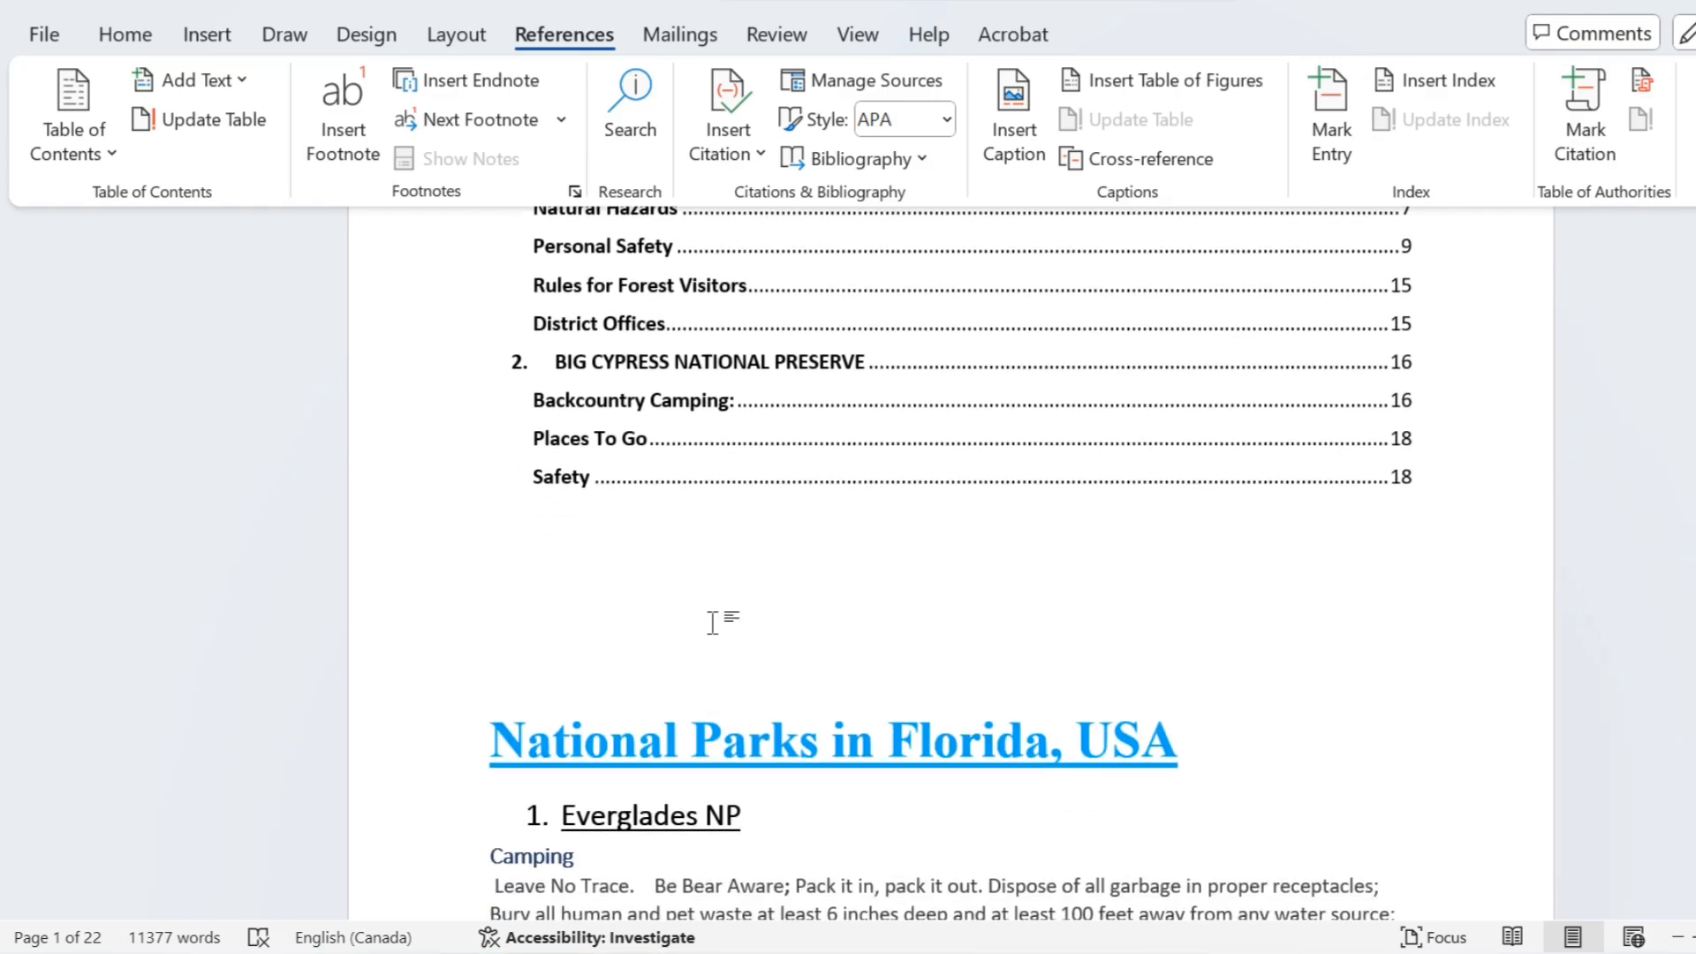
left_click(202, 33)
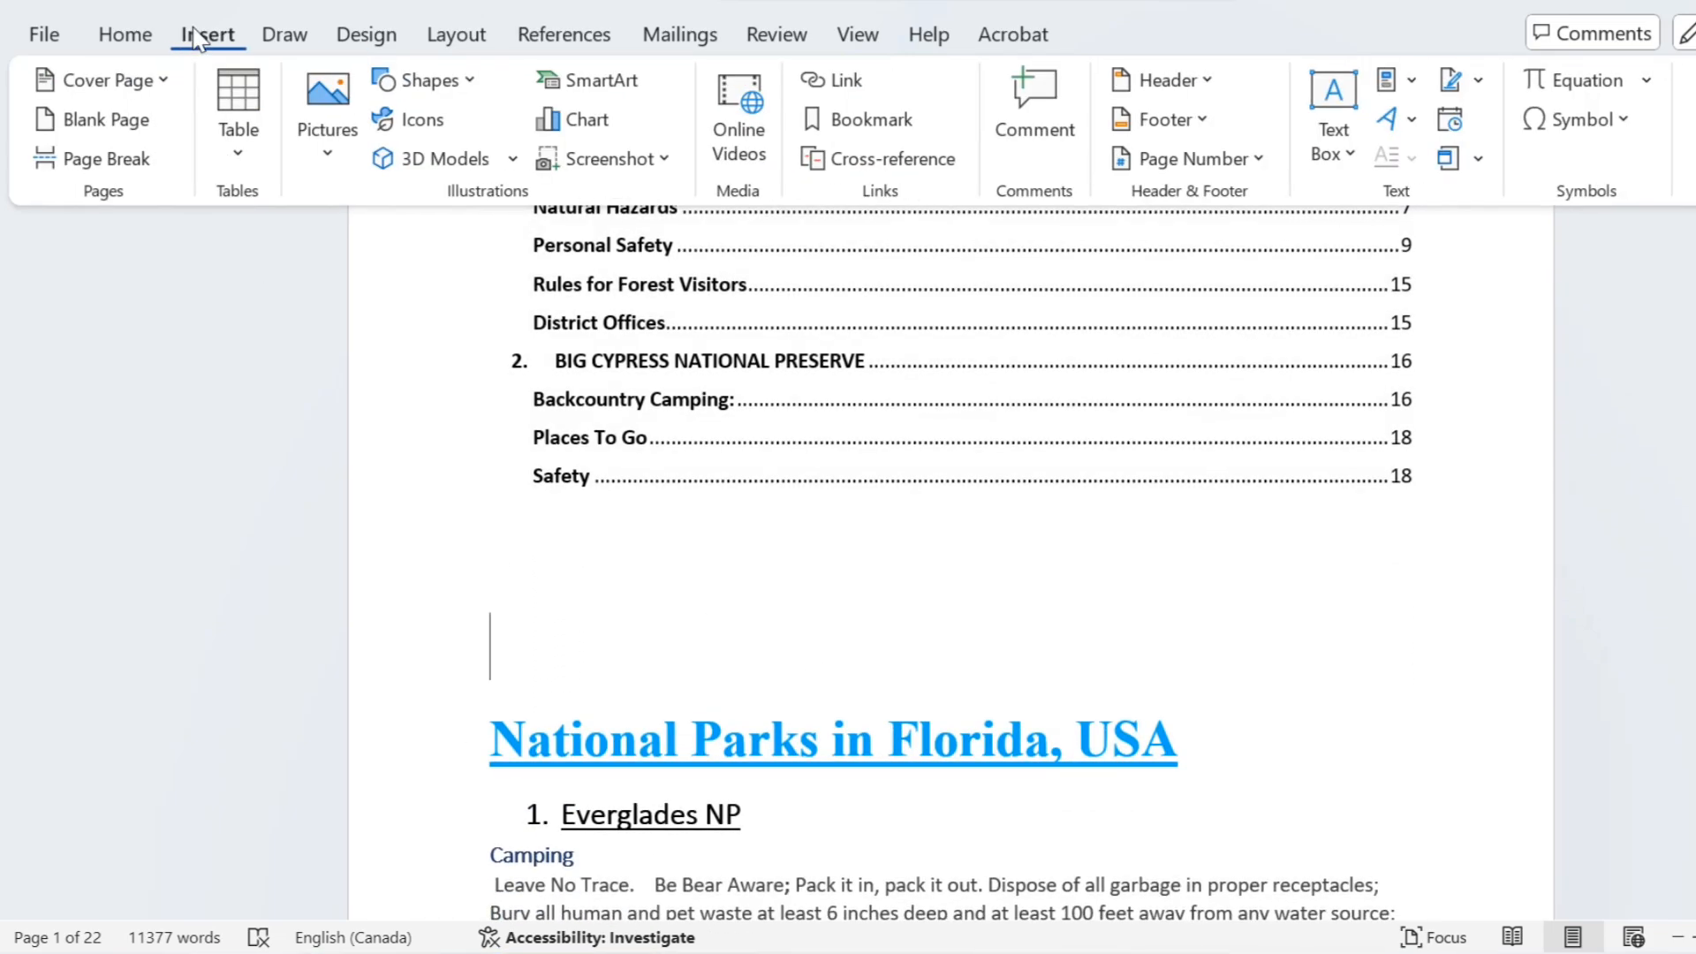
left_click(103, 162)
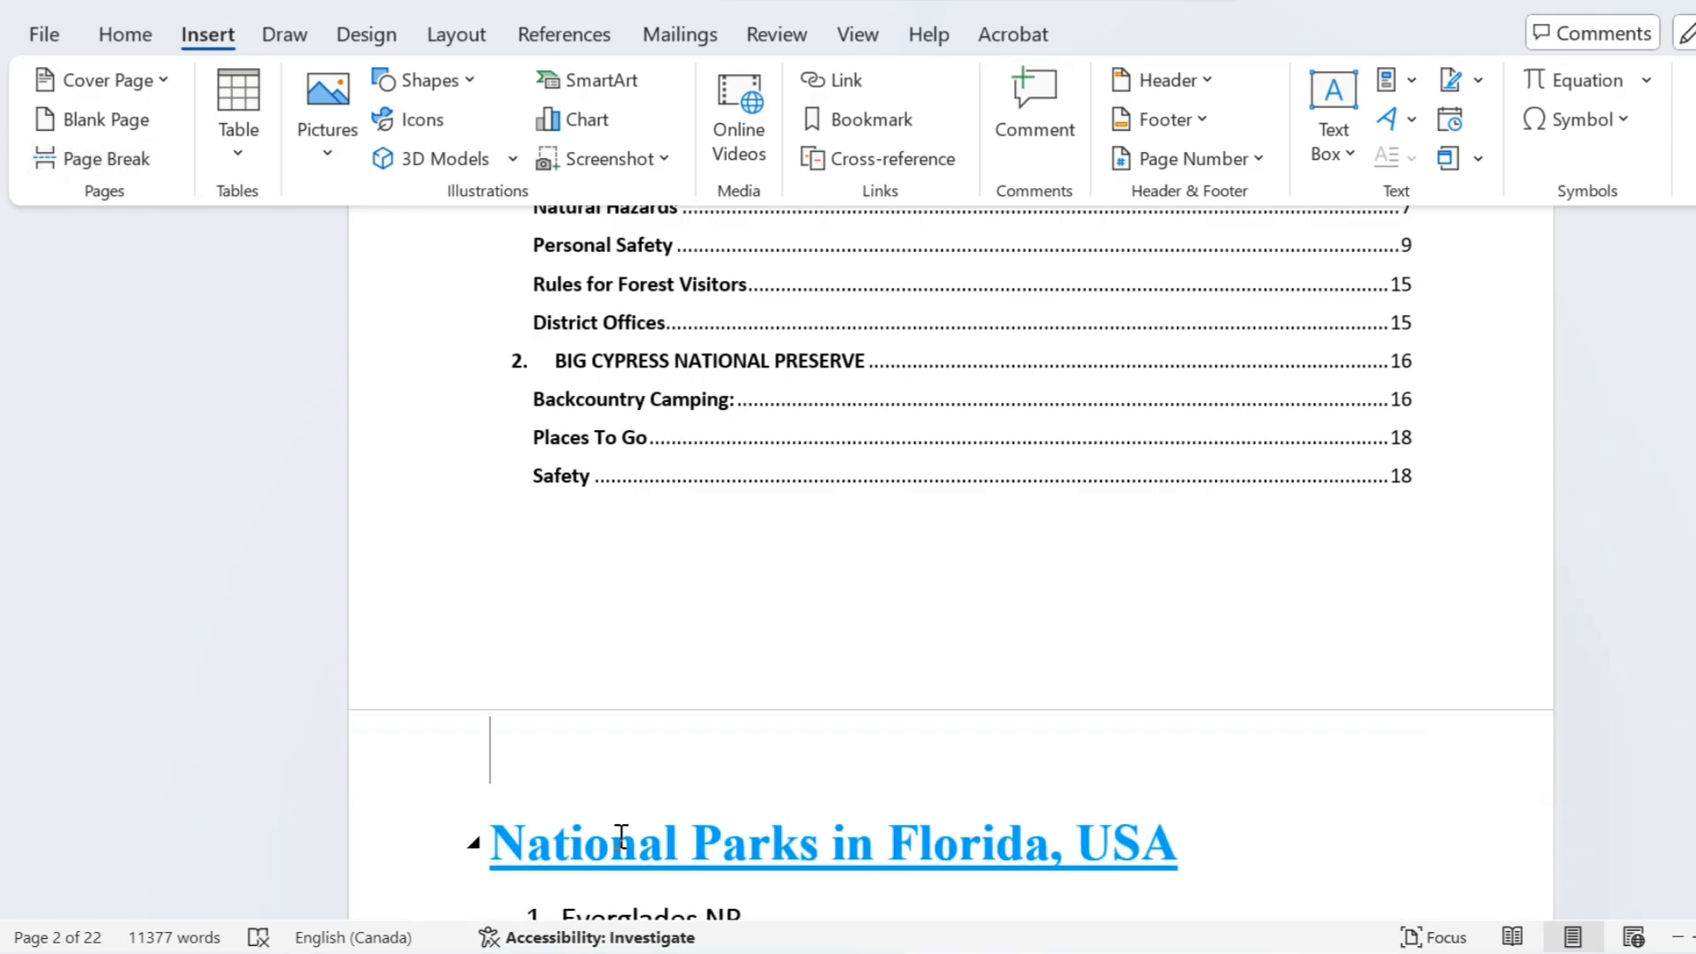
Step: Update only the page numbers of the table of contents
scroll(1067, 594, "up", 3)
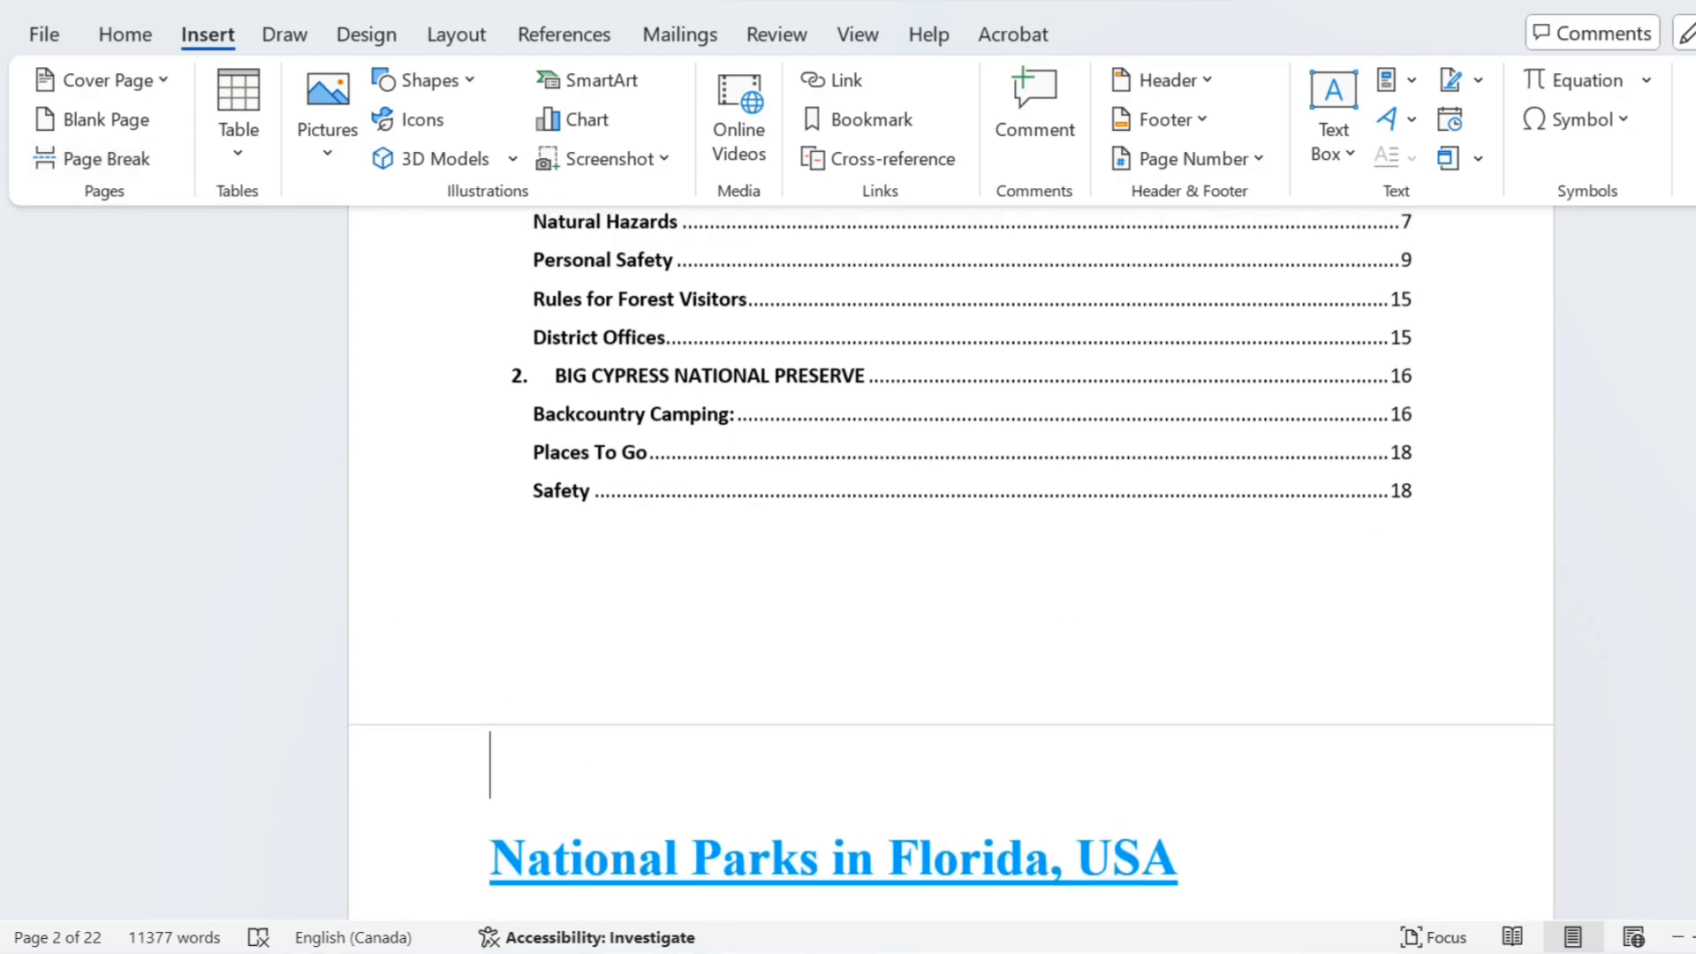
scroll(951, 566, "up", 2)
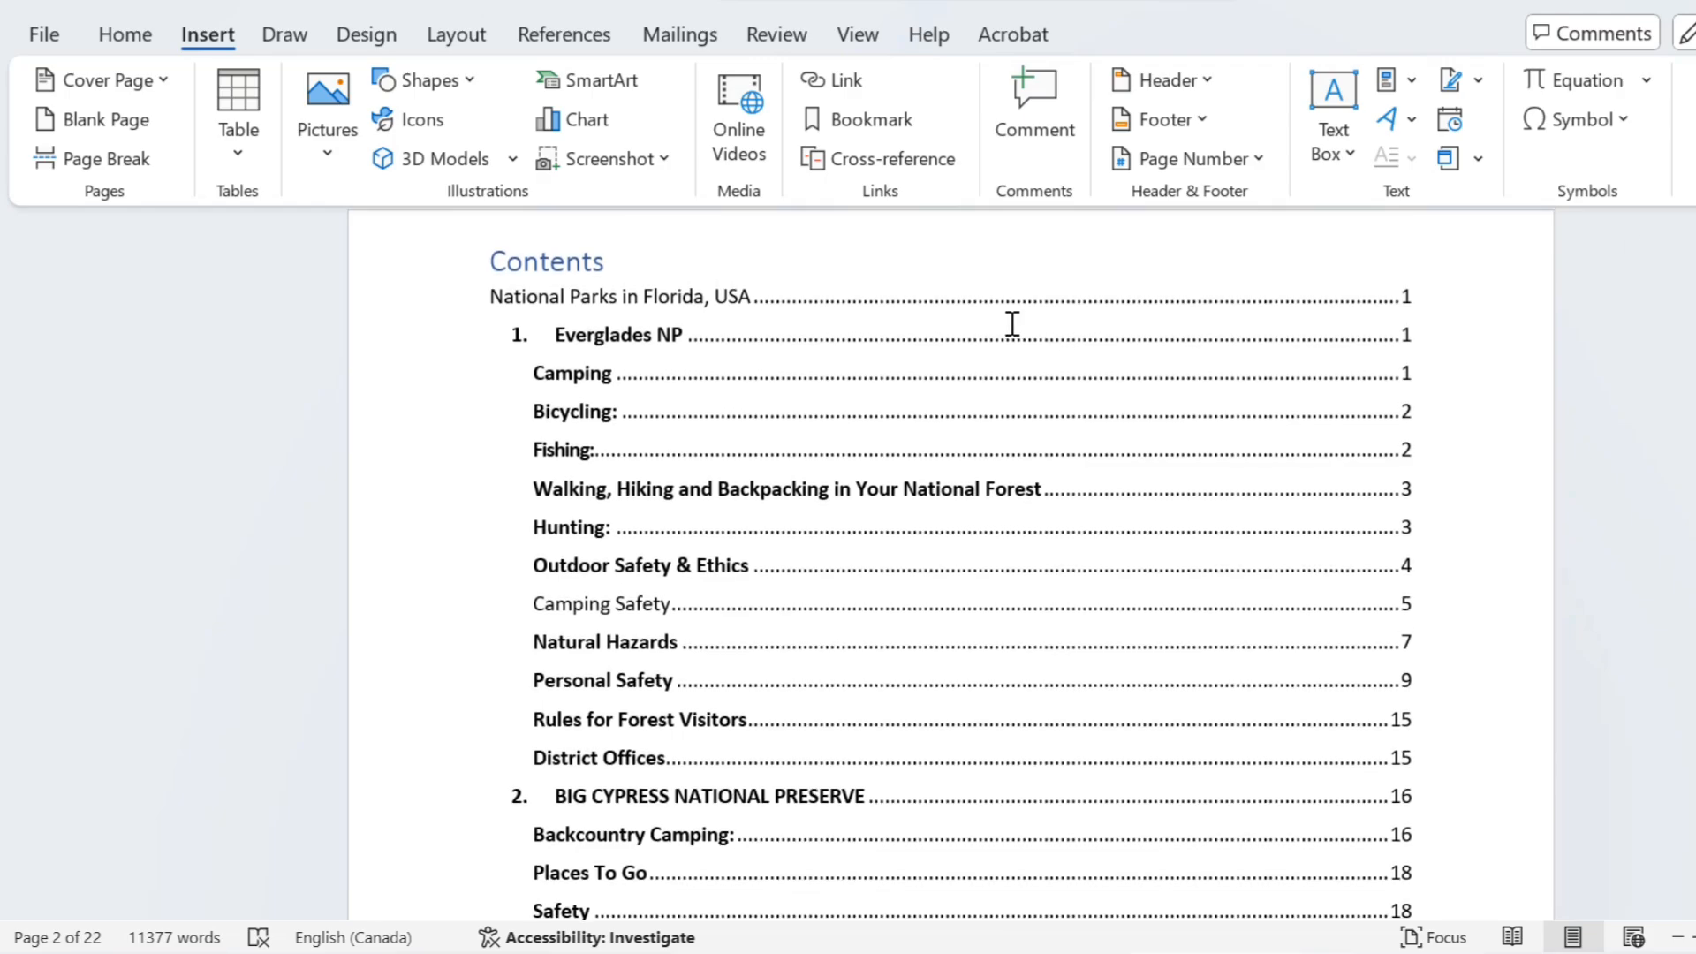
left_click(1011, 321)
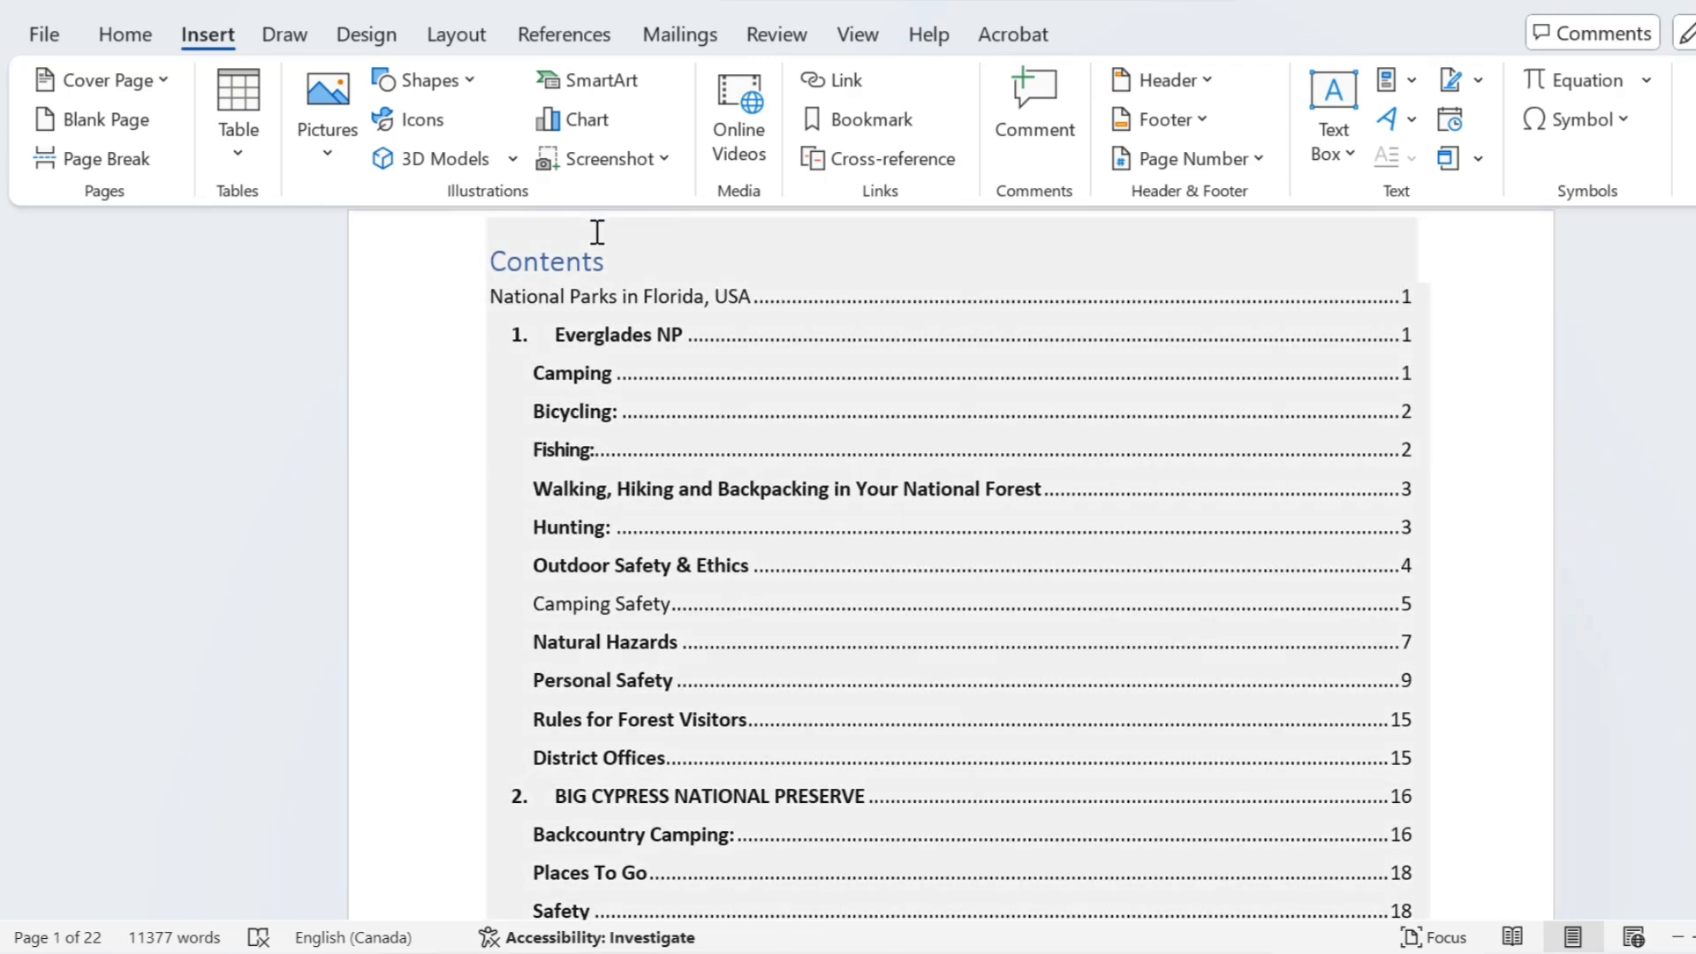
left_click(645, 263)
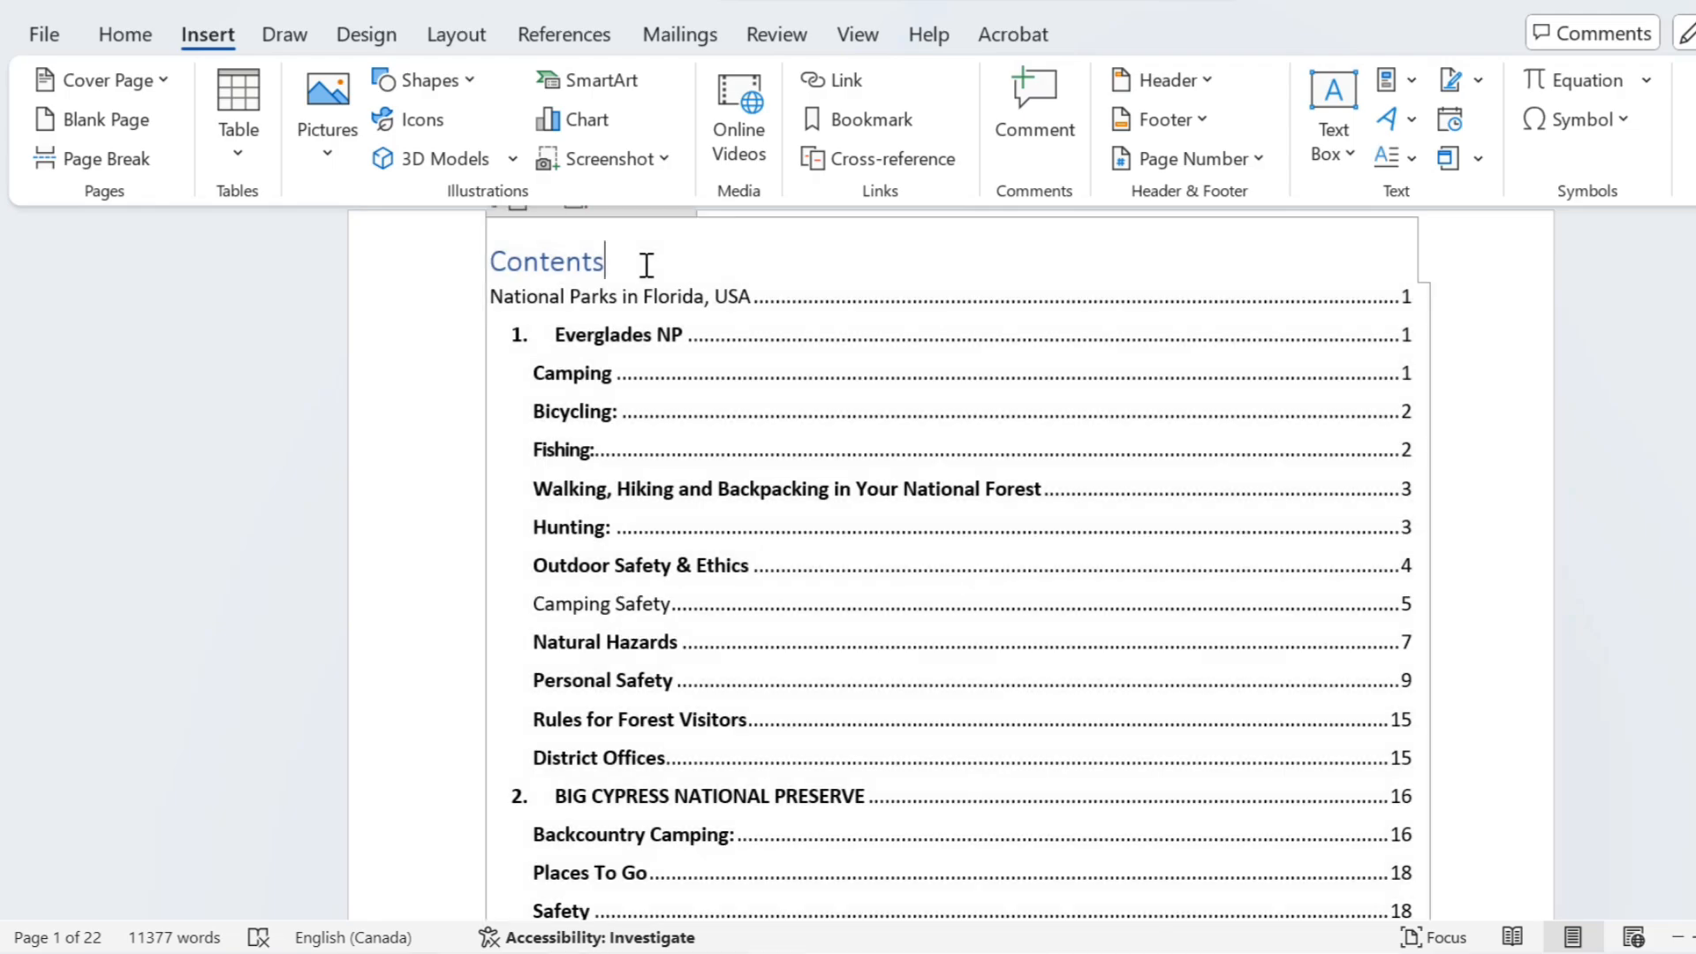
left_click(548, 35)
left_click(198, 120)
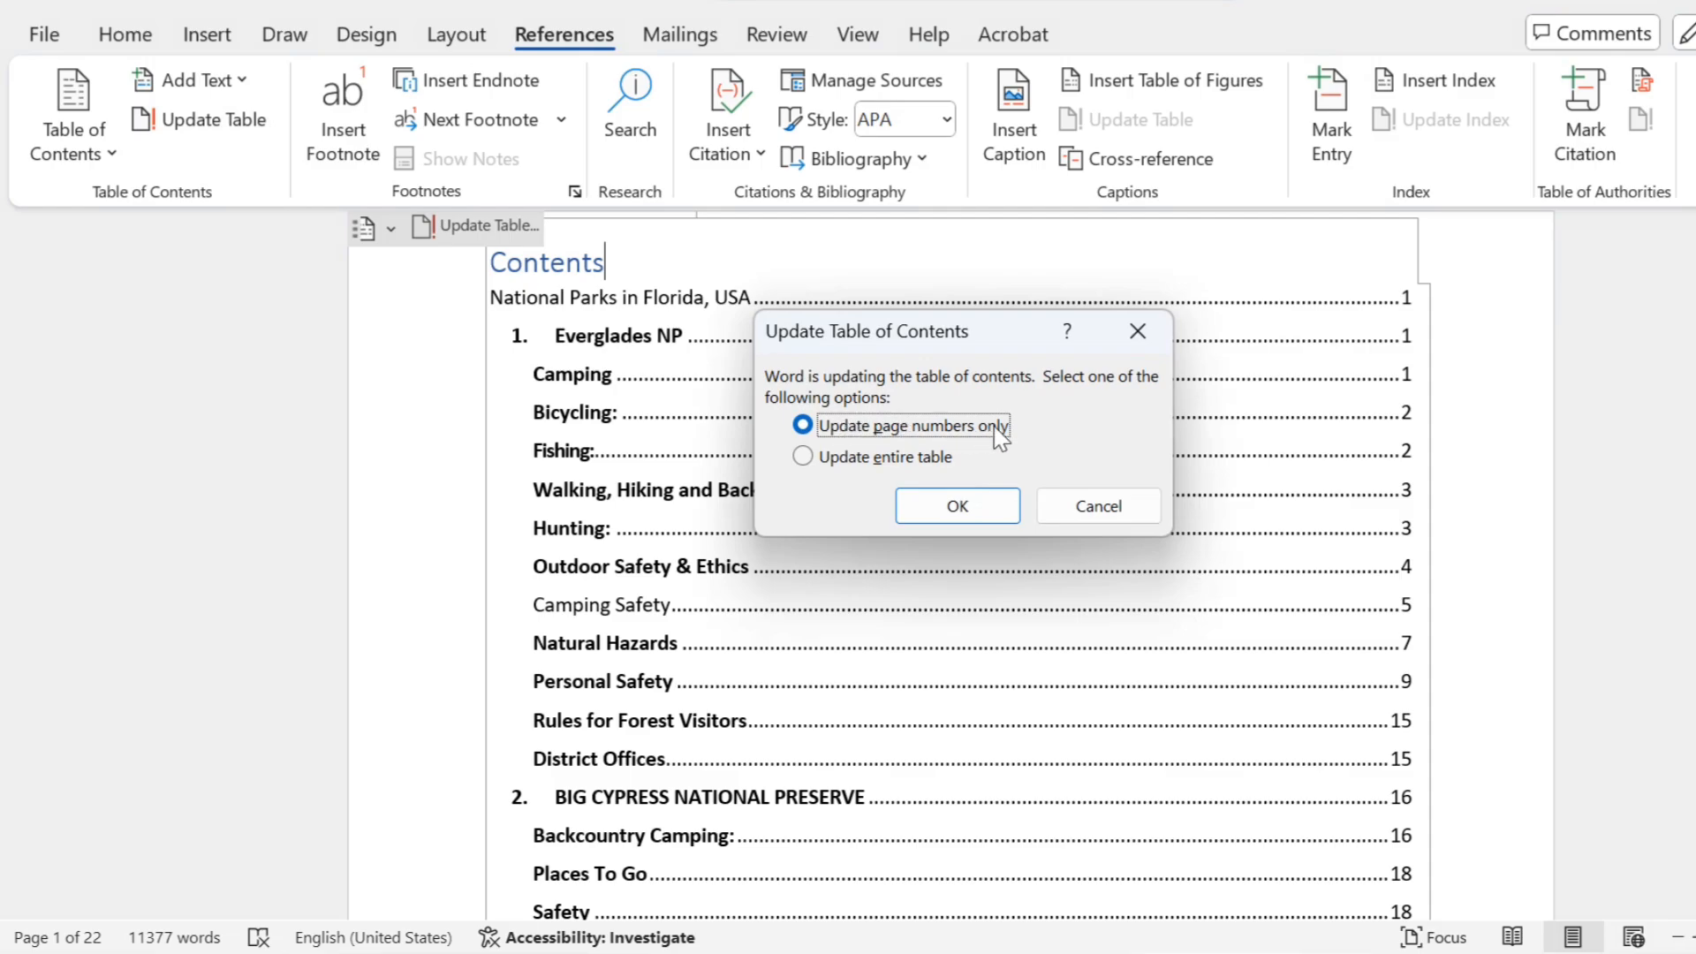
left_click(971, 521)
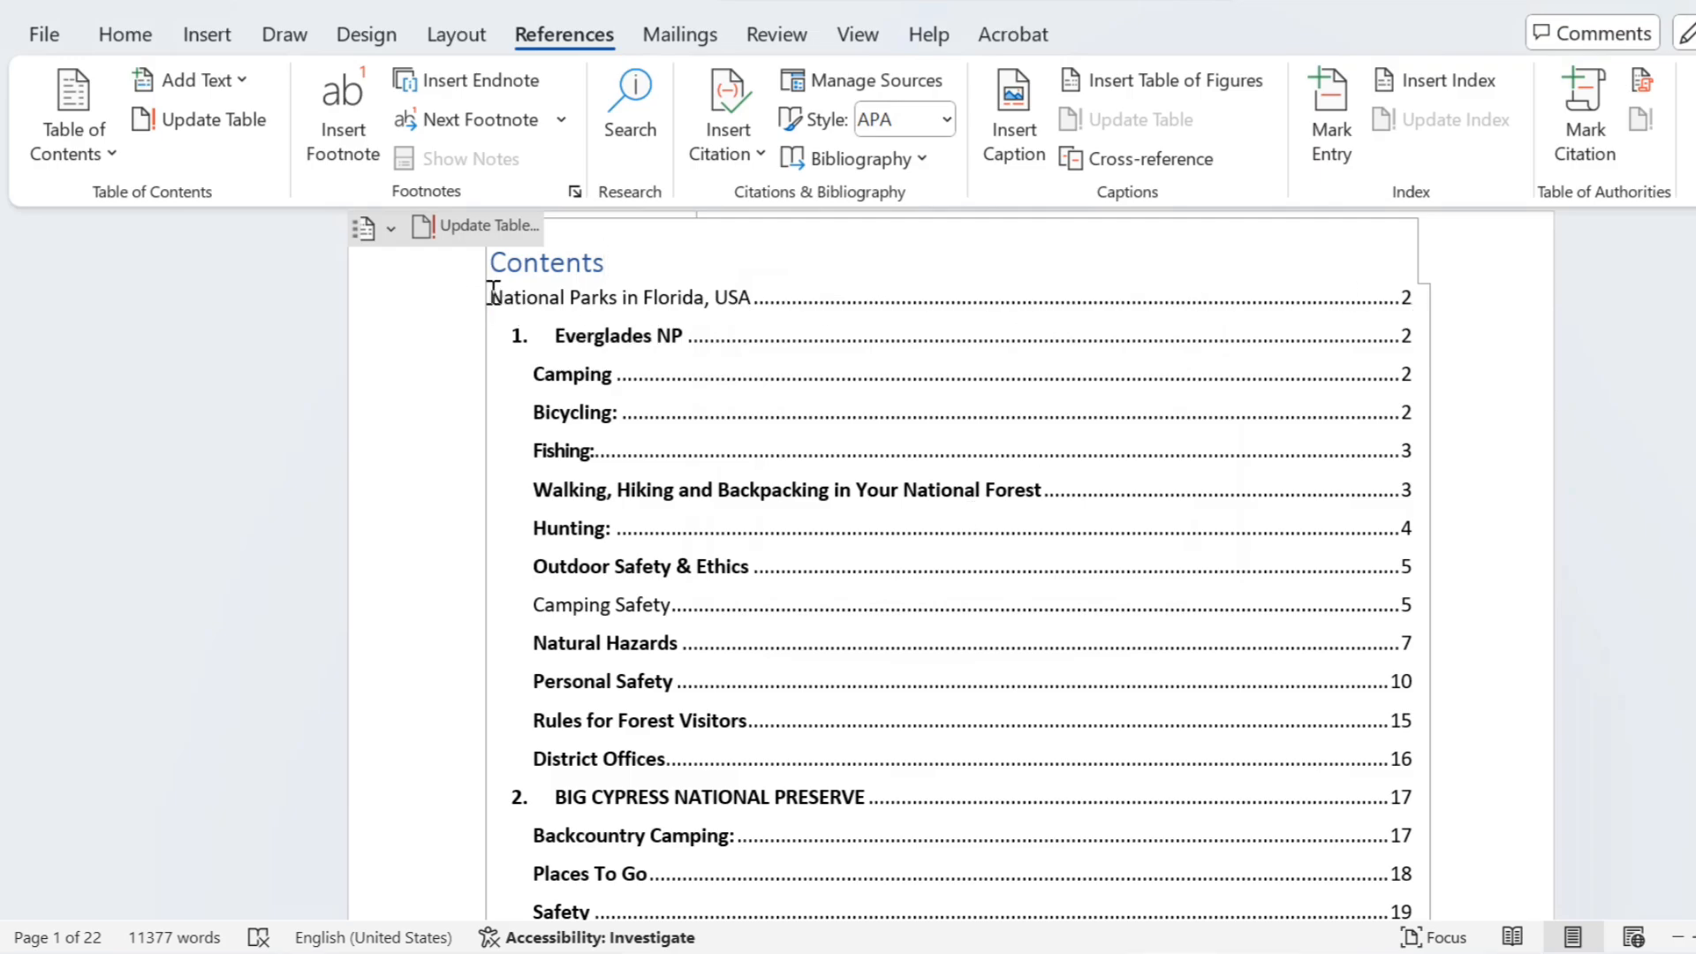
Step: Format the "National Parks in Florida, USA" entry in the table of contents with font size 16 and the Algerian font
left_click_drag(495, 296, 1488, 295)
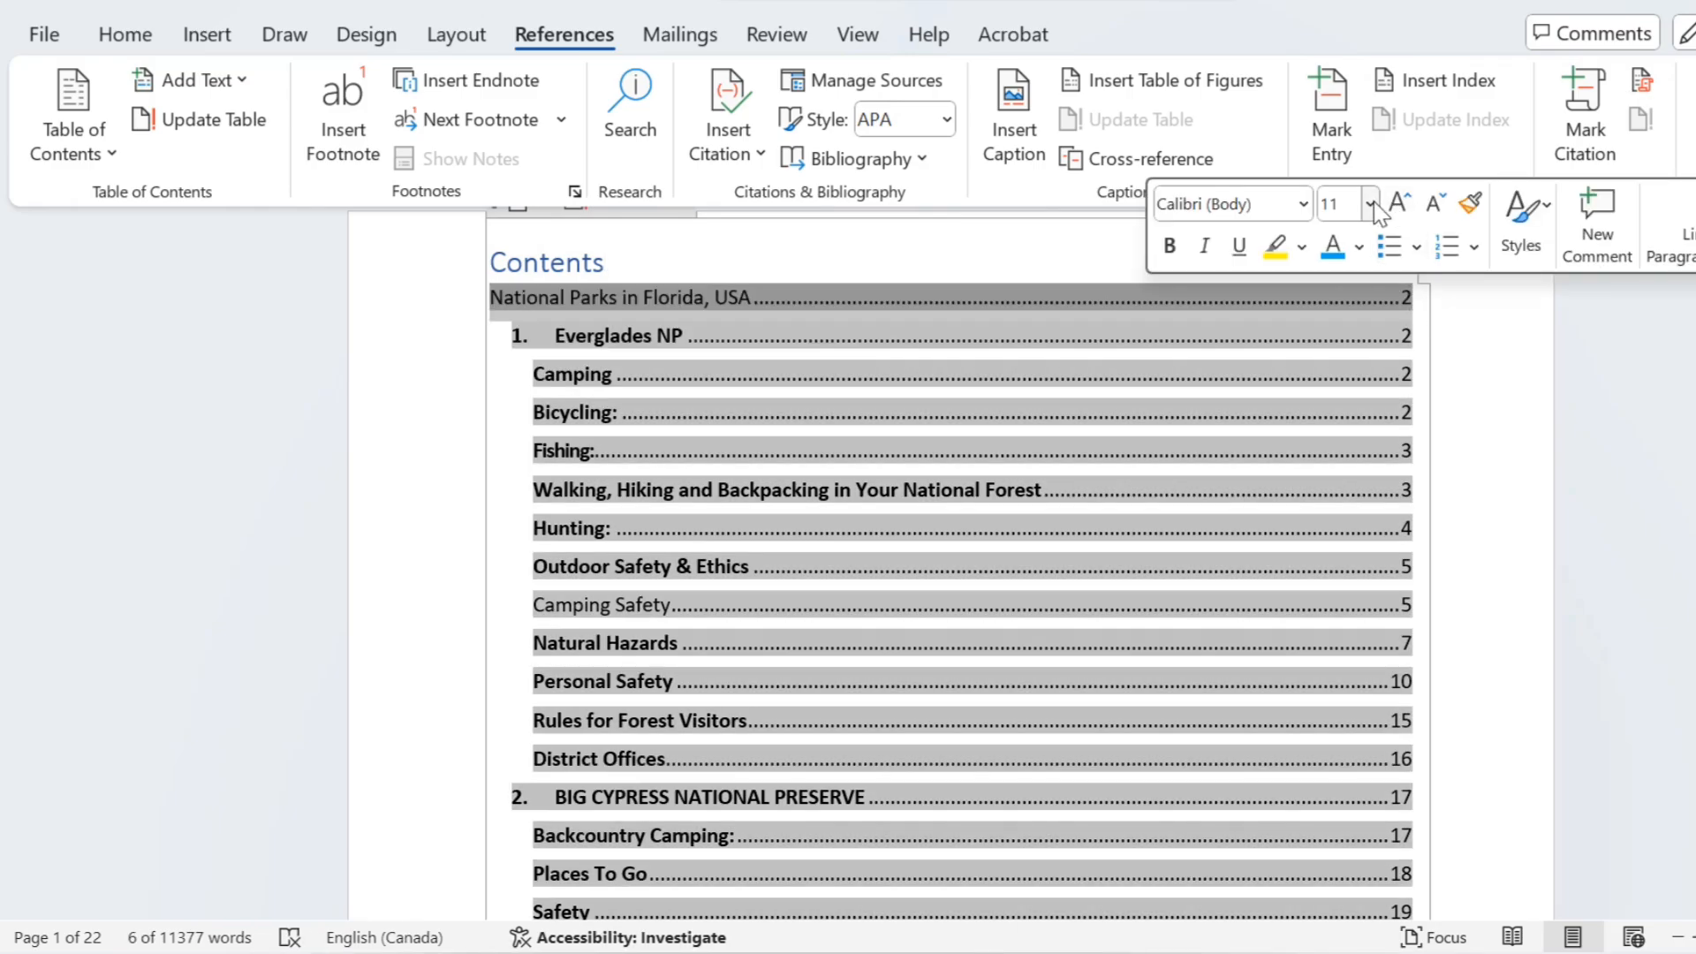
left_click(1369, 205)
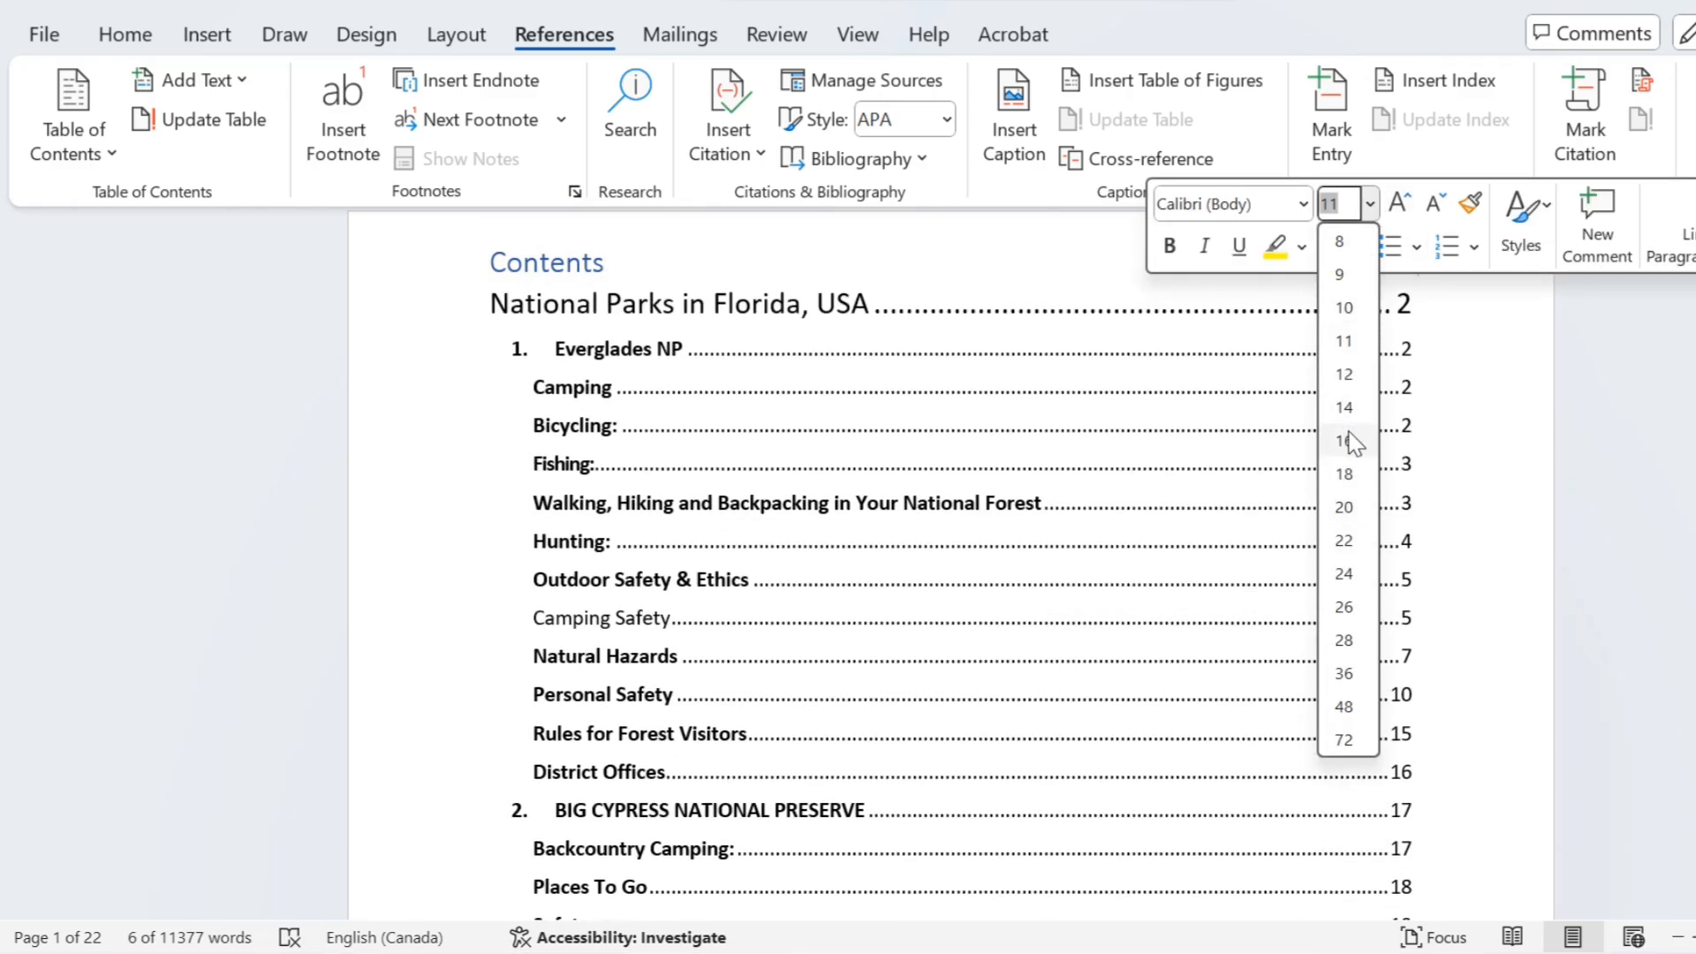
left_click(1345, 439)
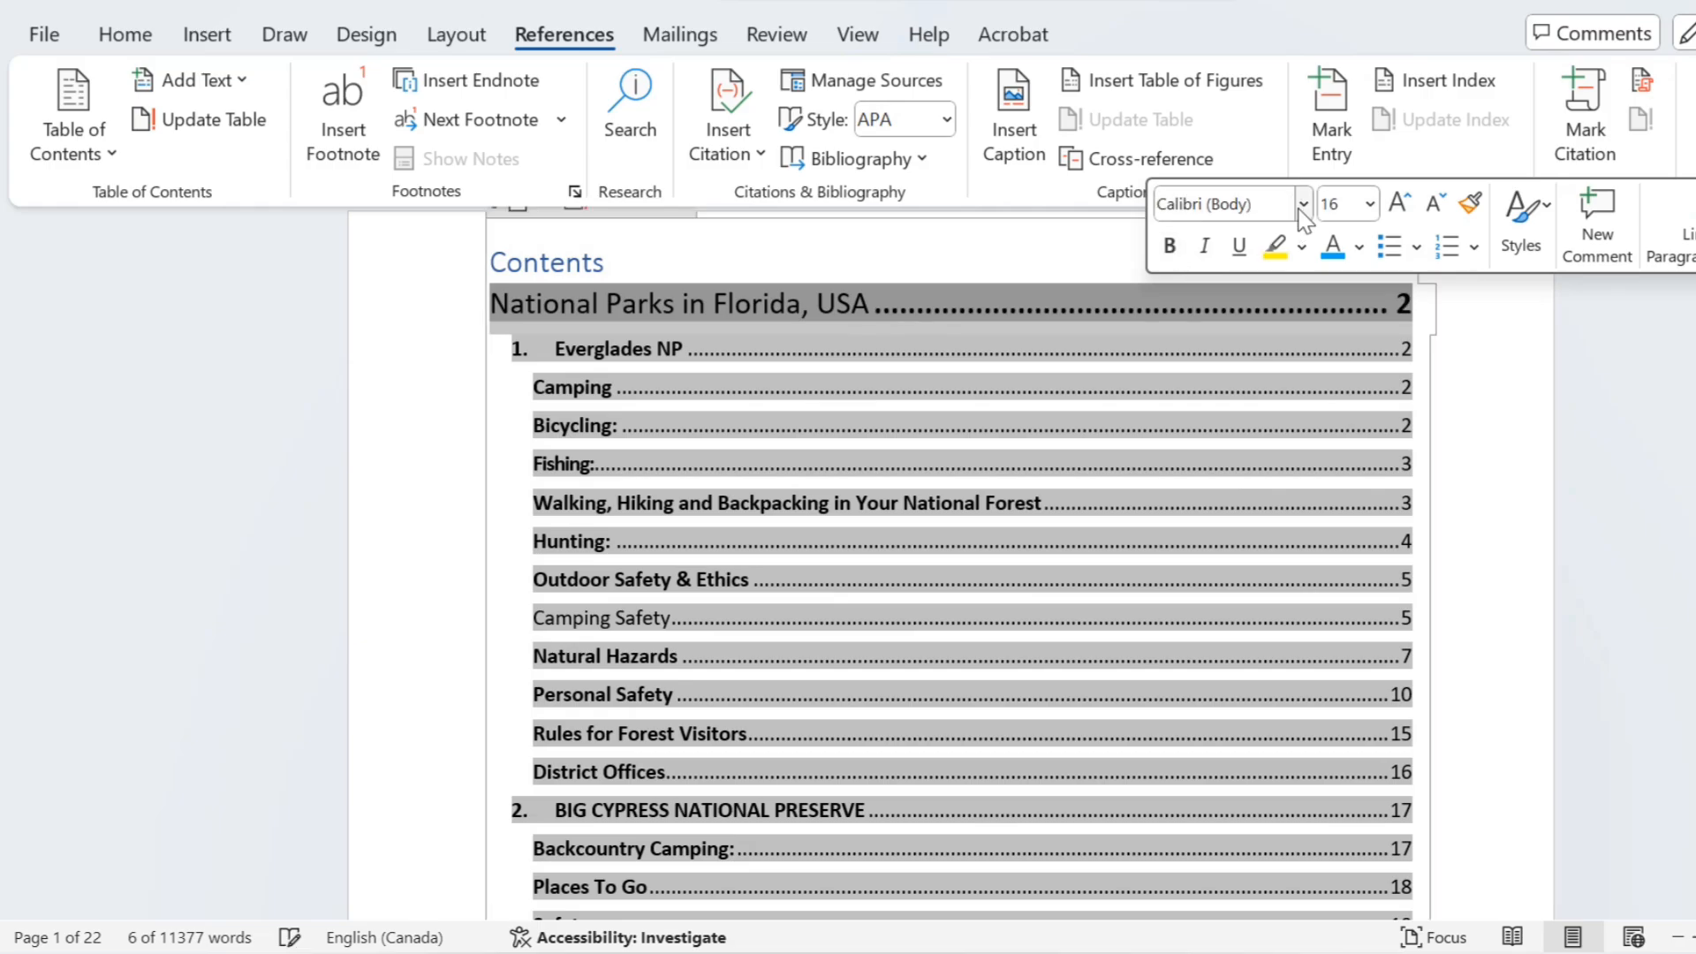
left_click(1303, 204)
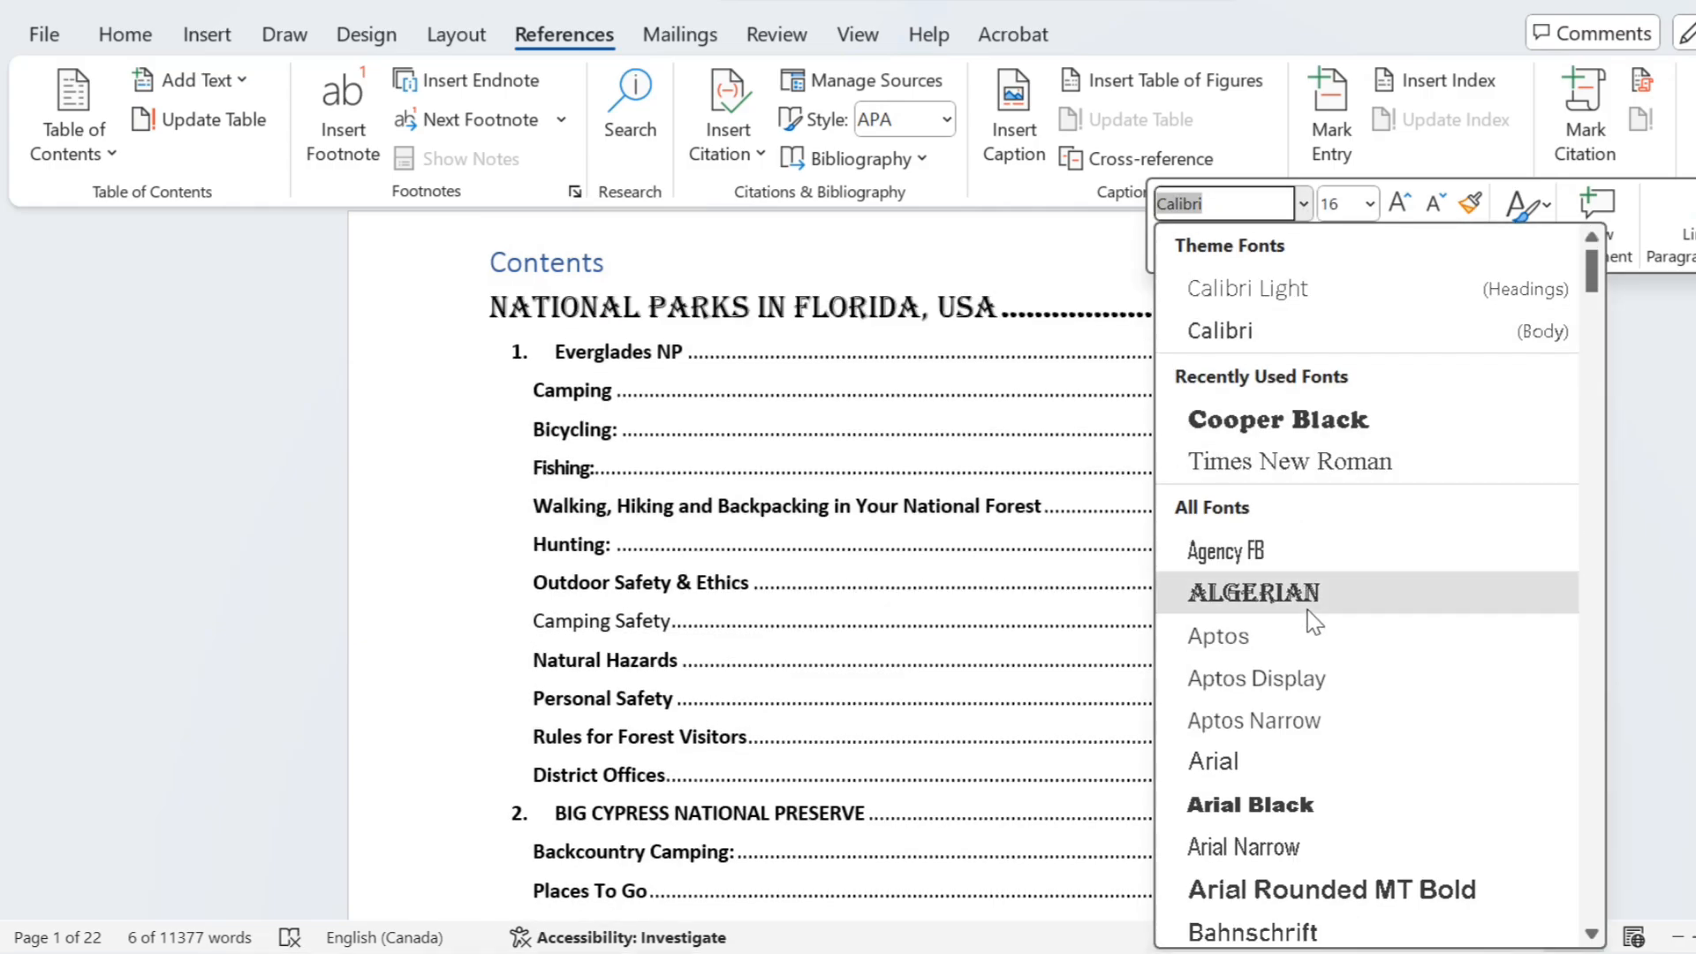
left_click(1314, 619)
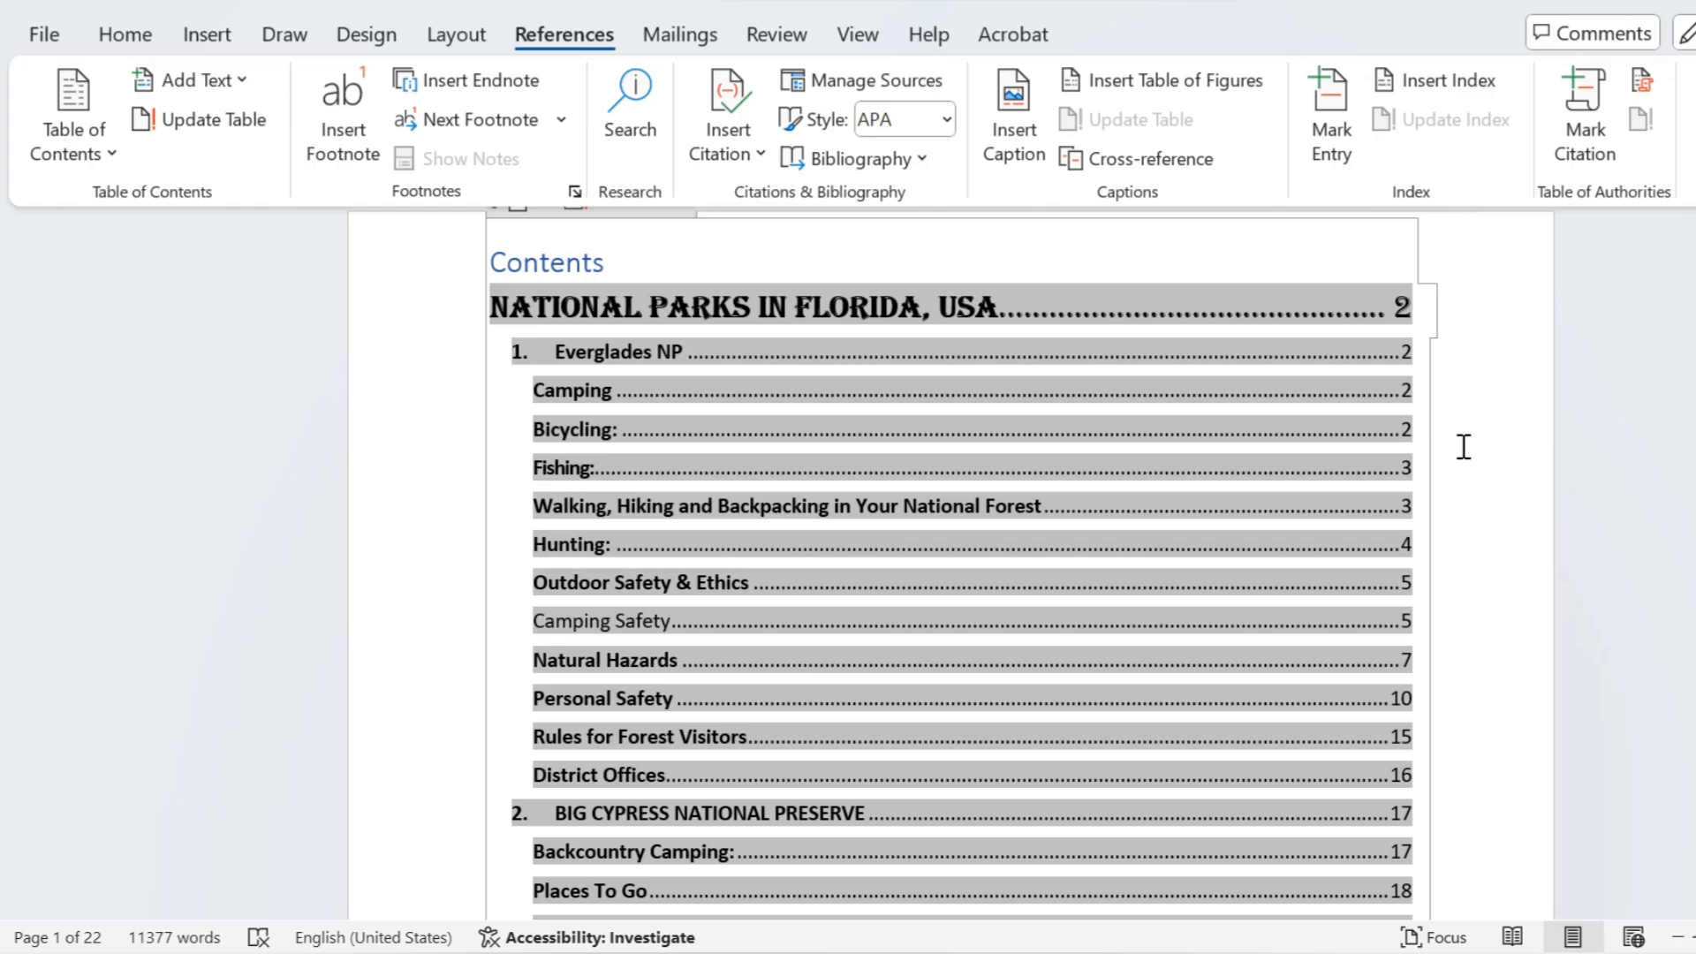
Step: Try replacing the table of contents with one that shows only 2 heading levels, and undo the replacement
left_click(70, 142)
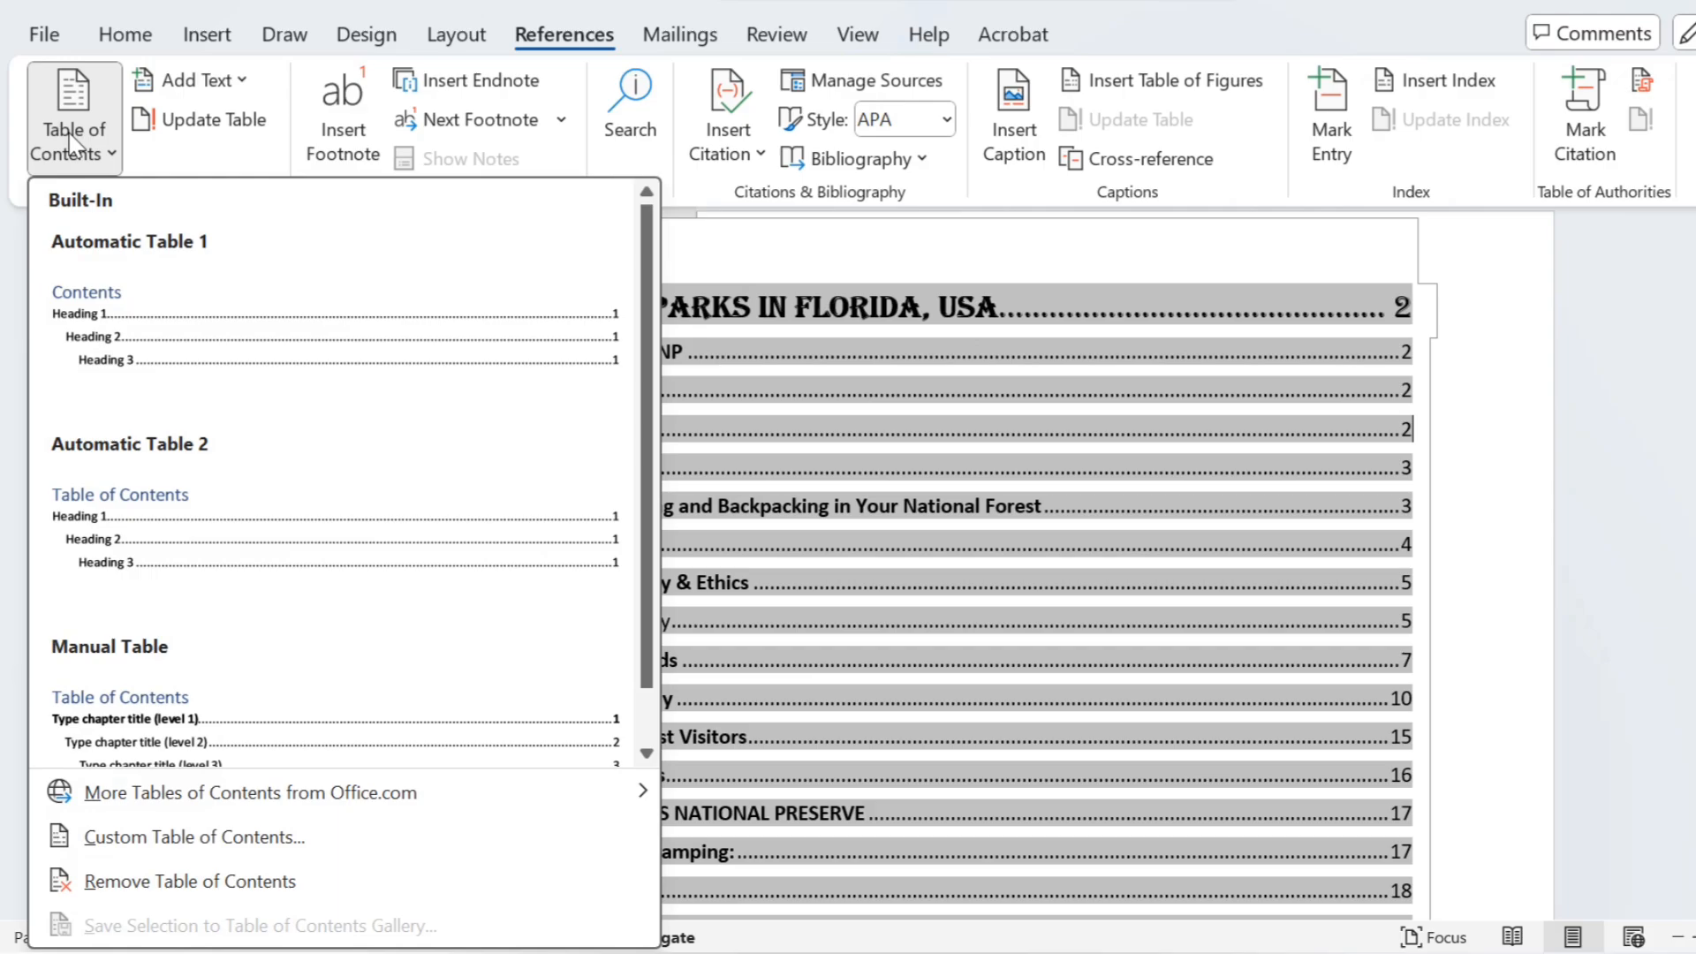
left_click(119, 844)
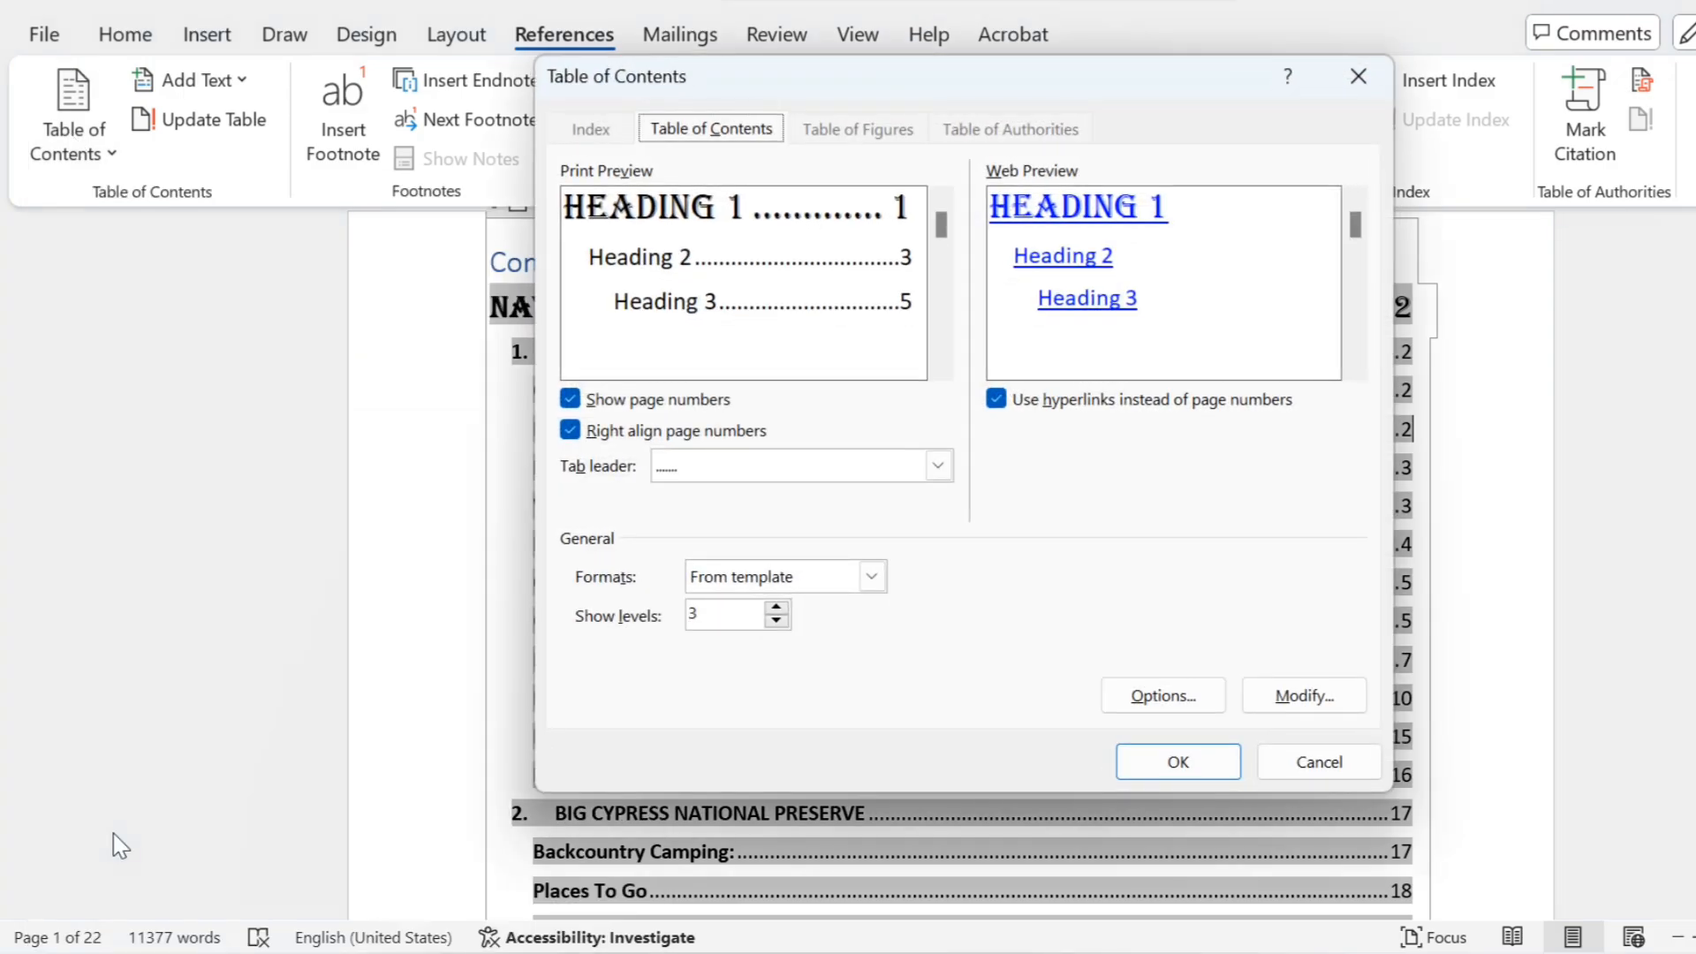
left_click(777, 619)
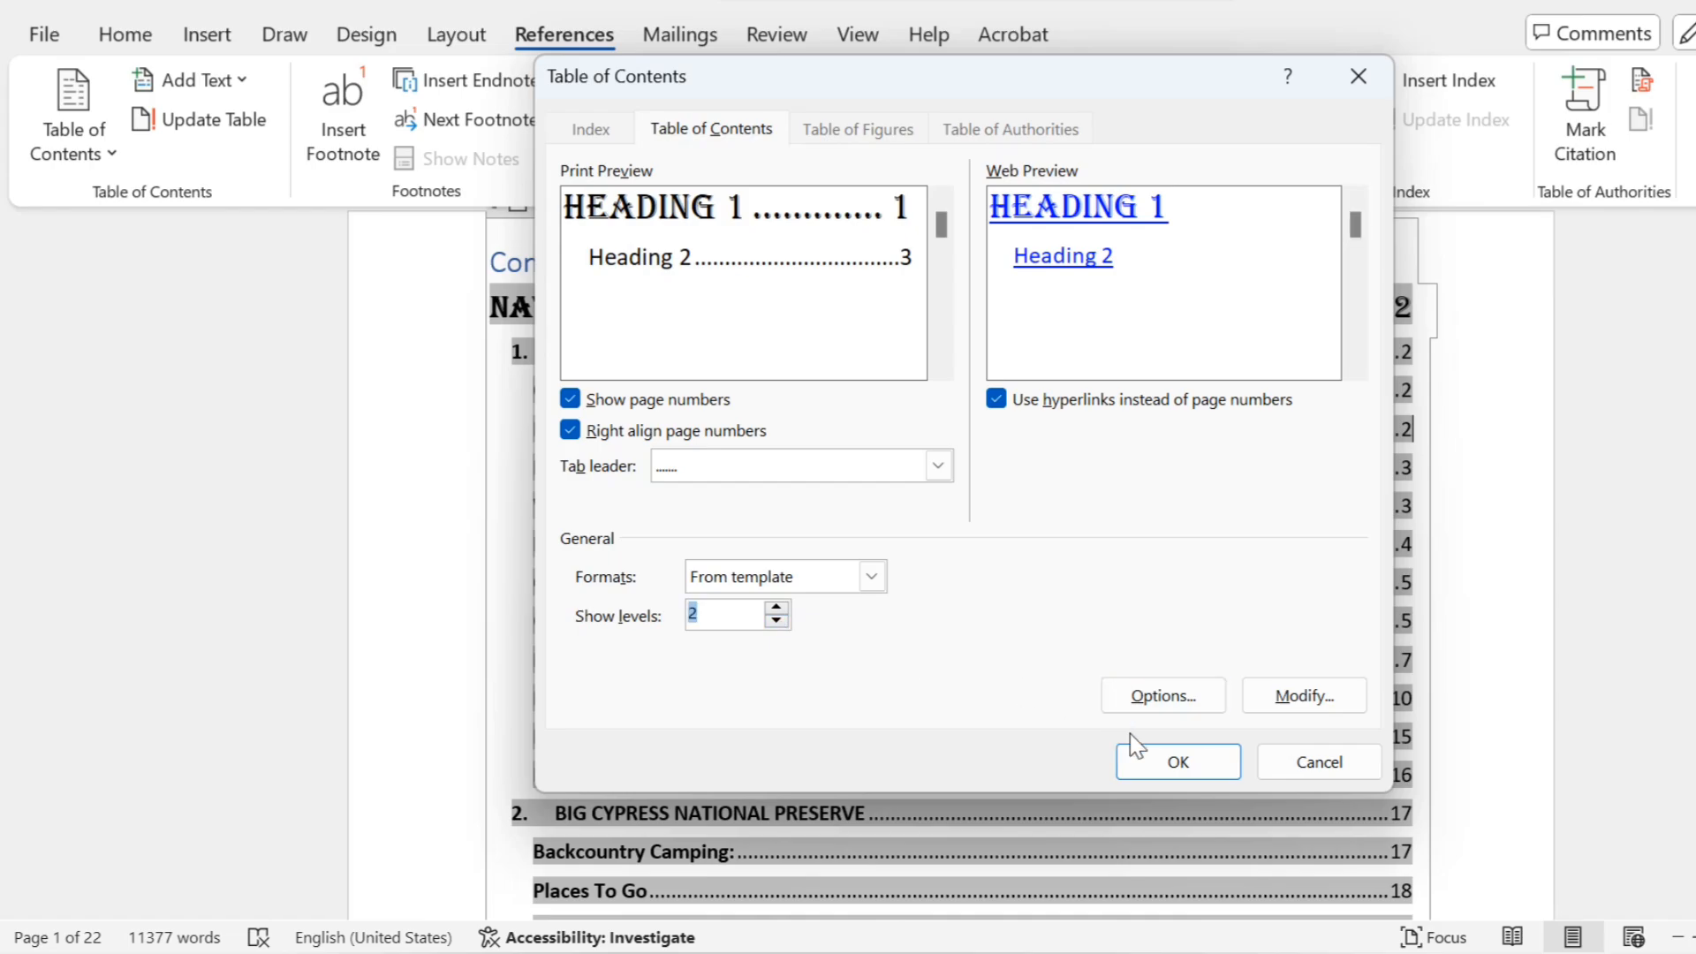
left_click(1150, 760)
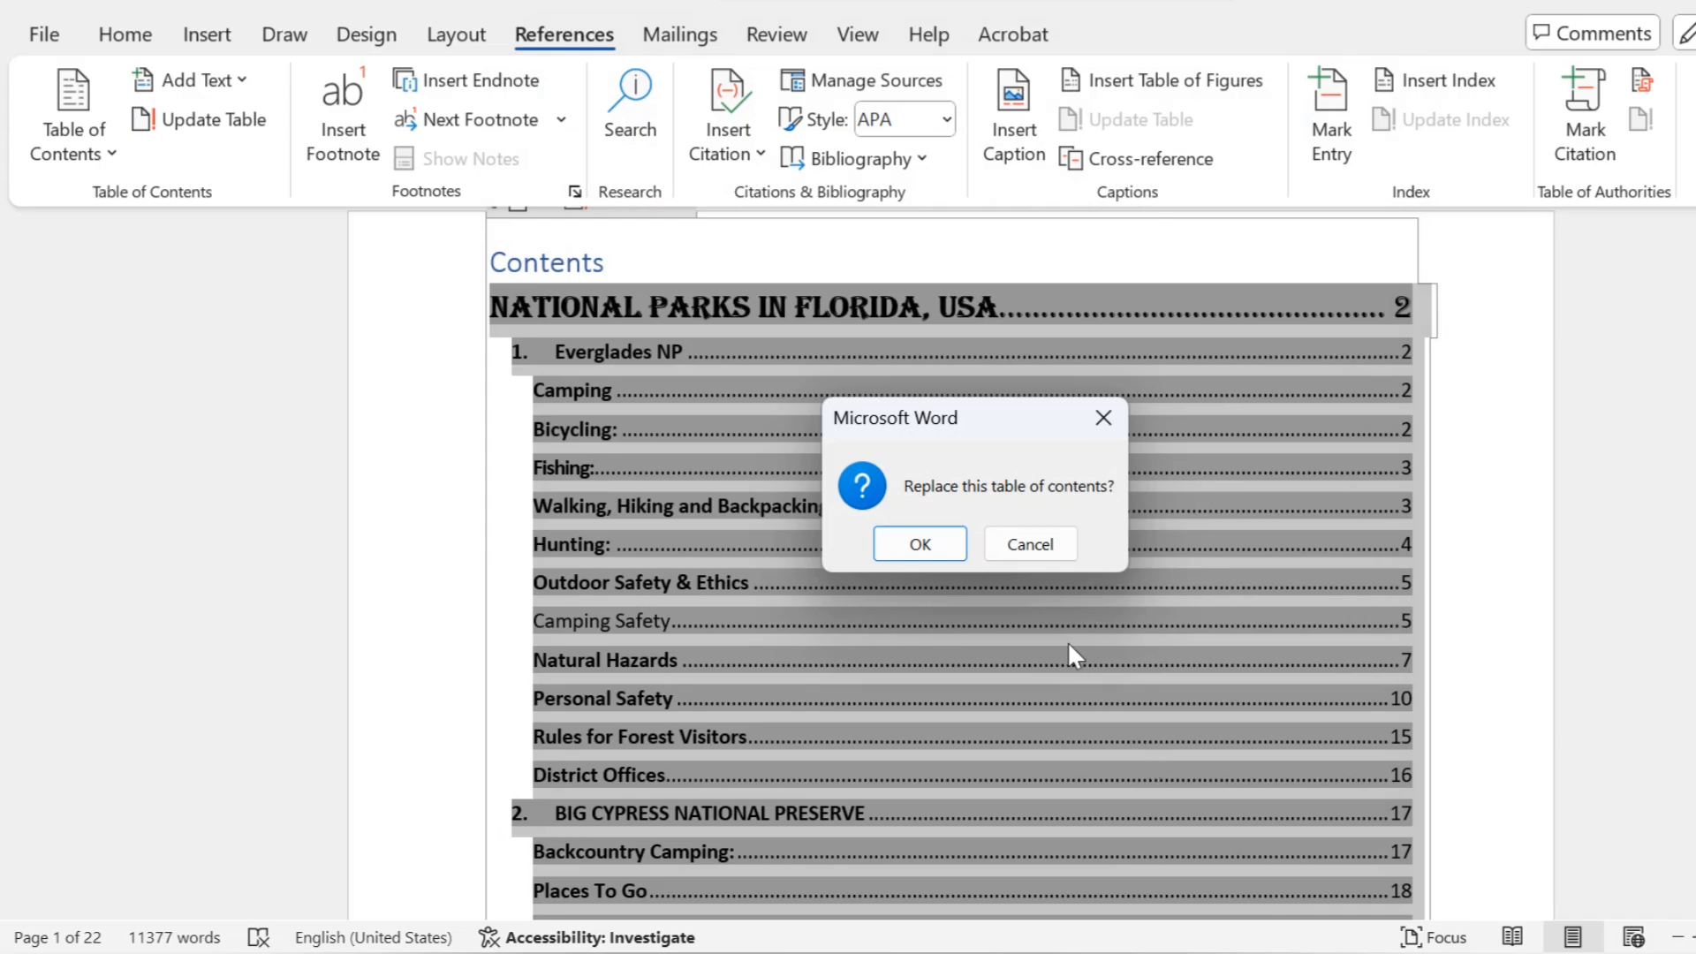
left_click(920, 543)
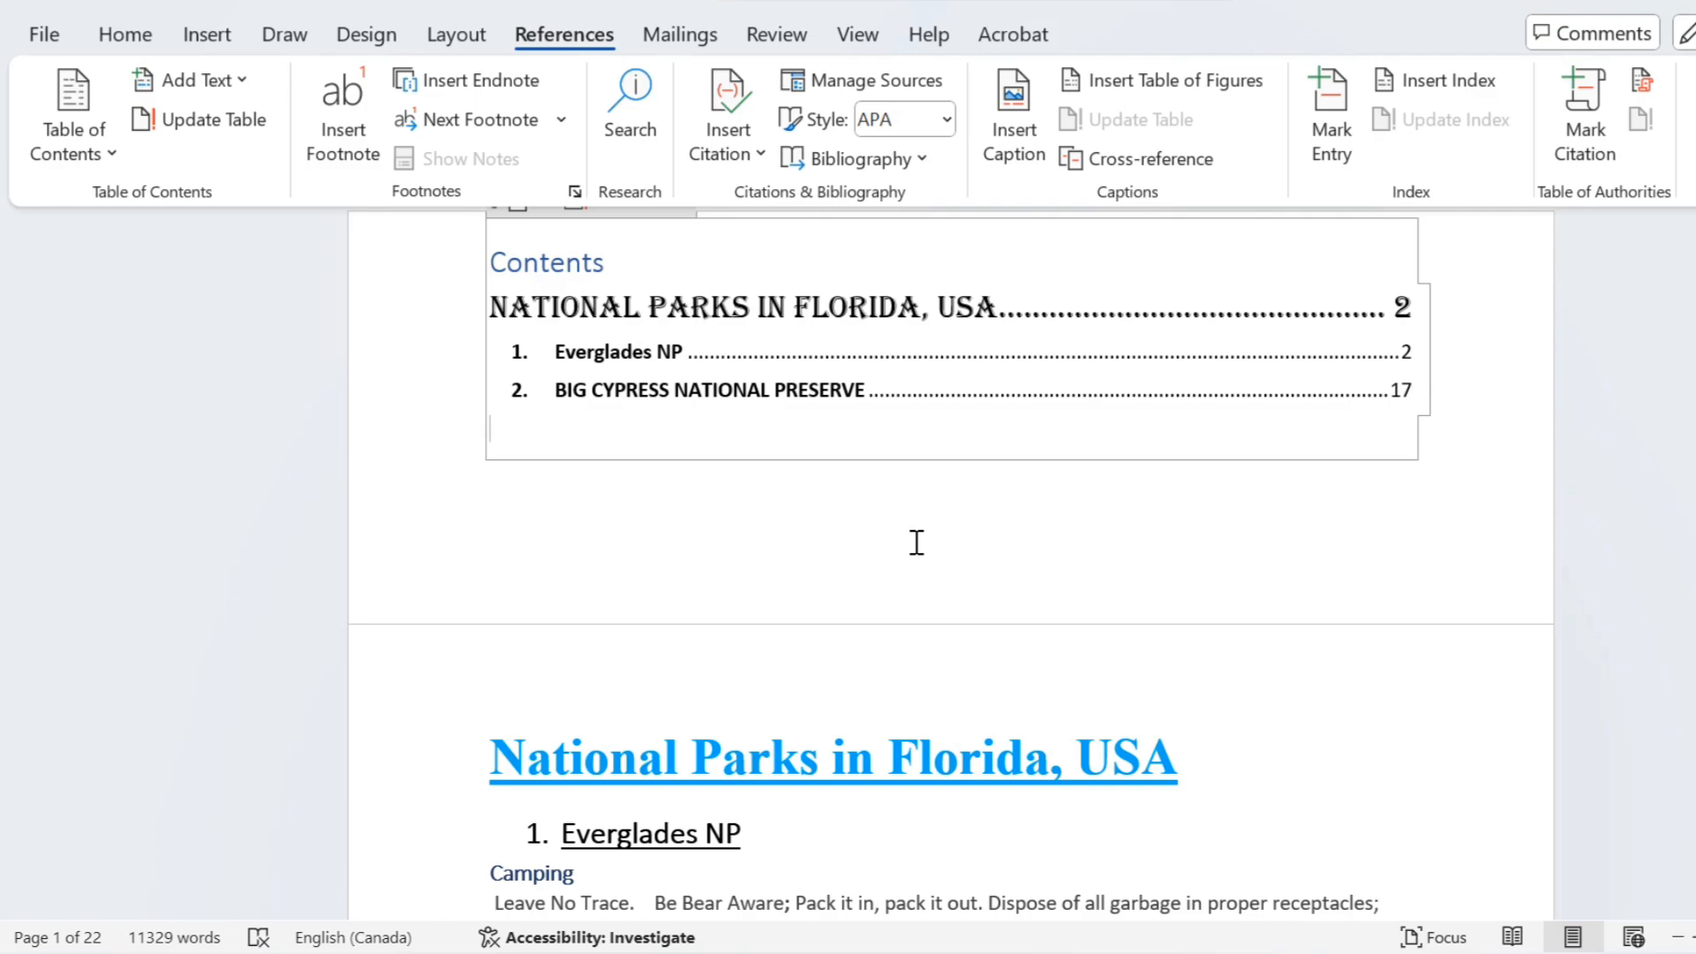
left_click(493, 261)
key("ctrl+z")
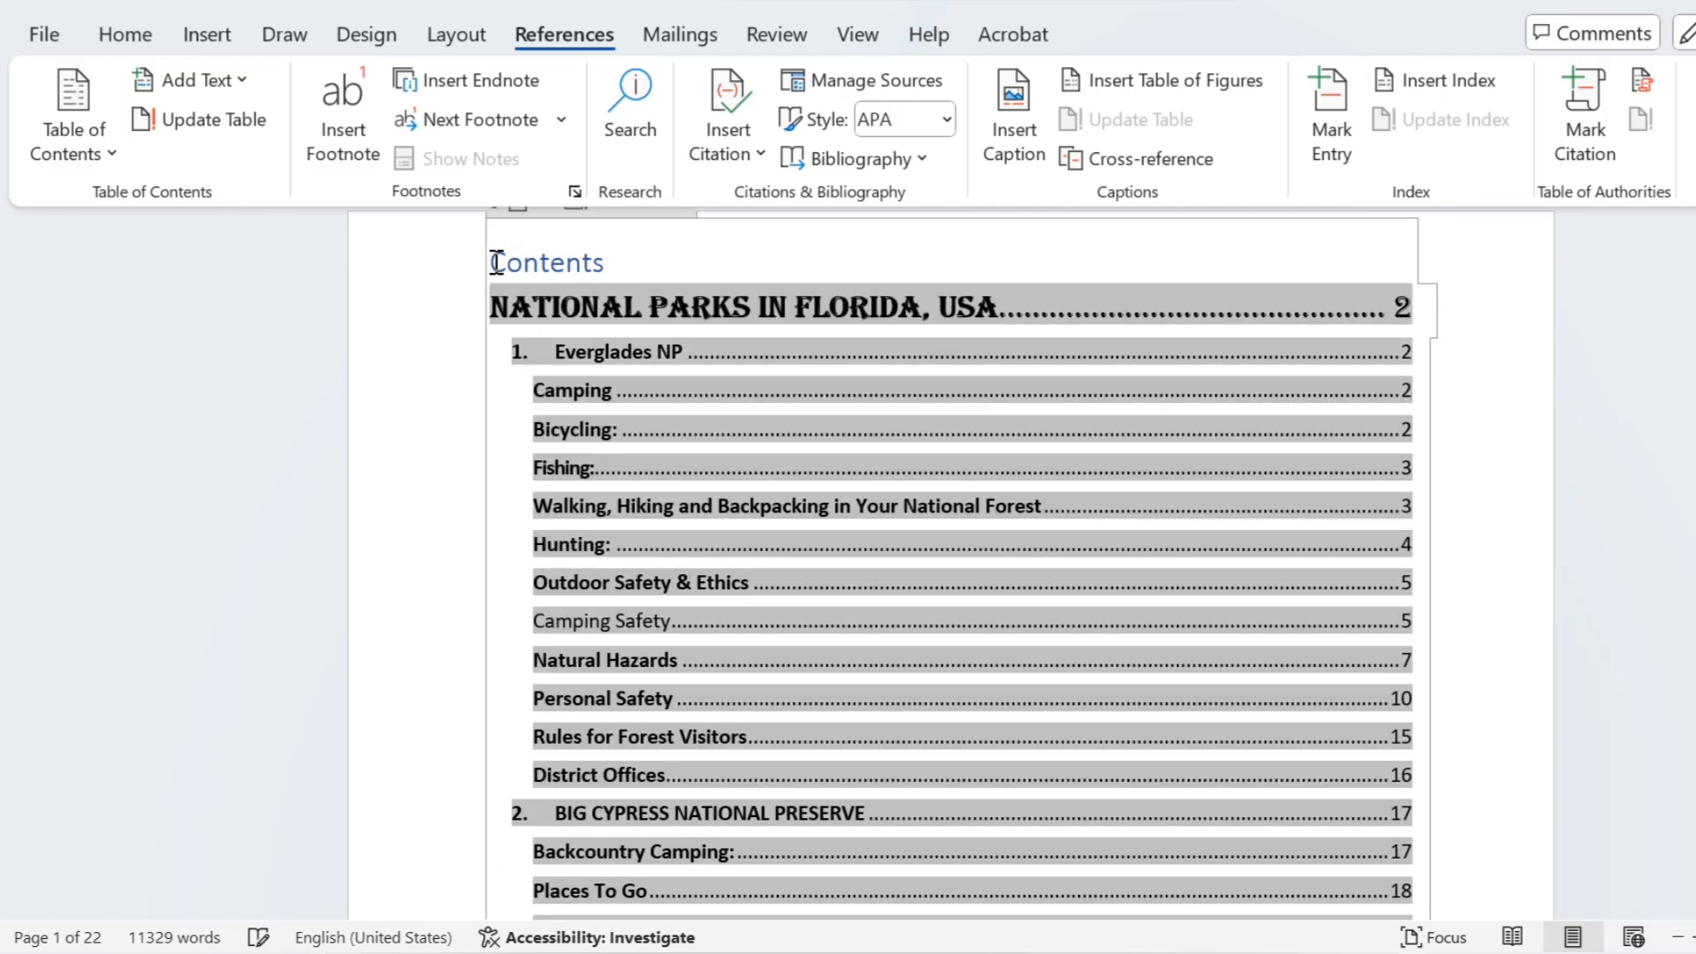
Step: Change the "Contents" title above the table of contents to "Table Of Contents"
left_click(494, 262)
type("TA")
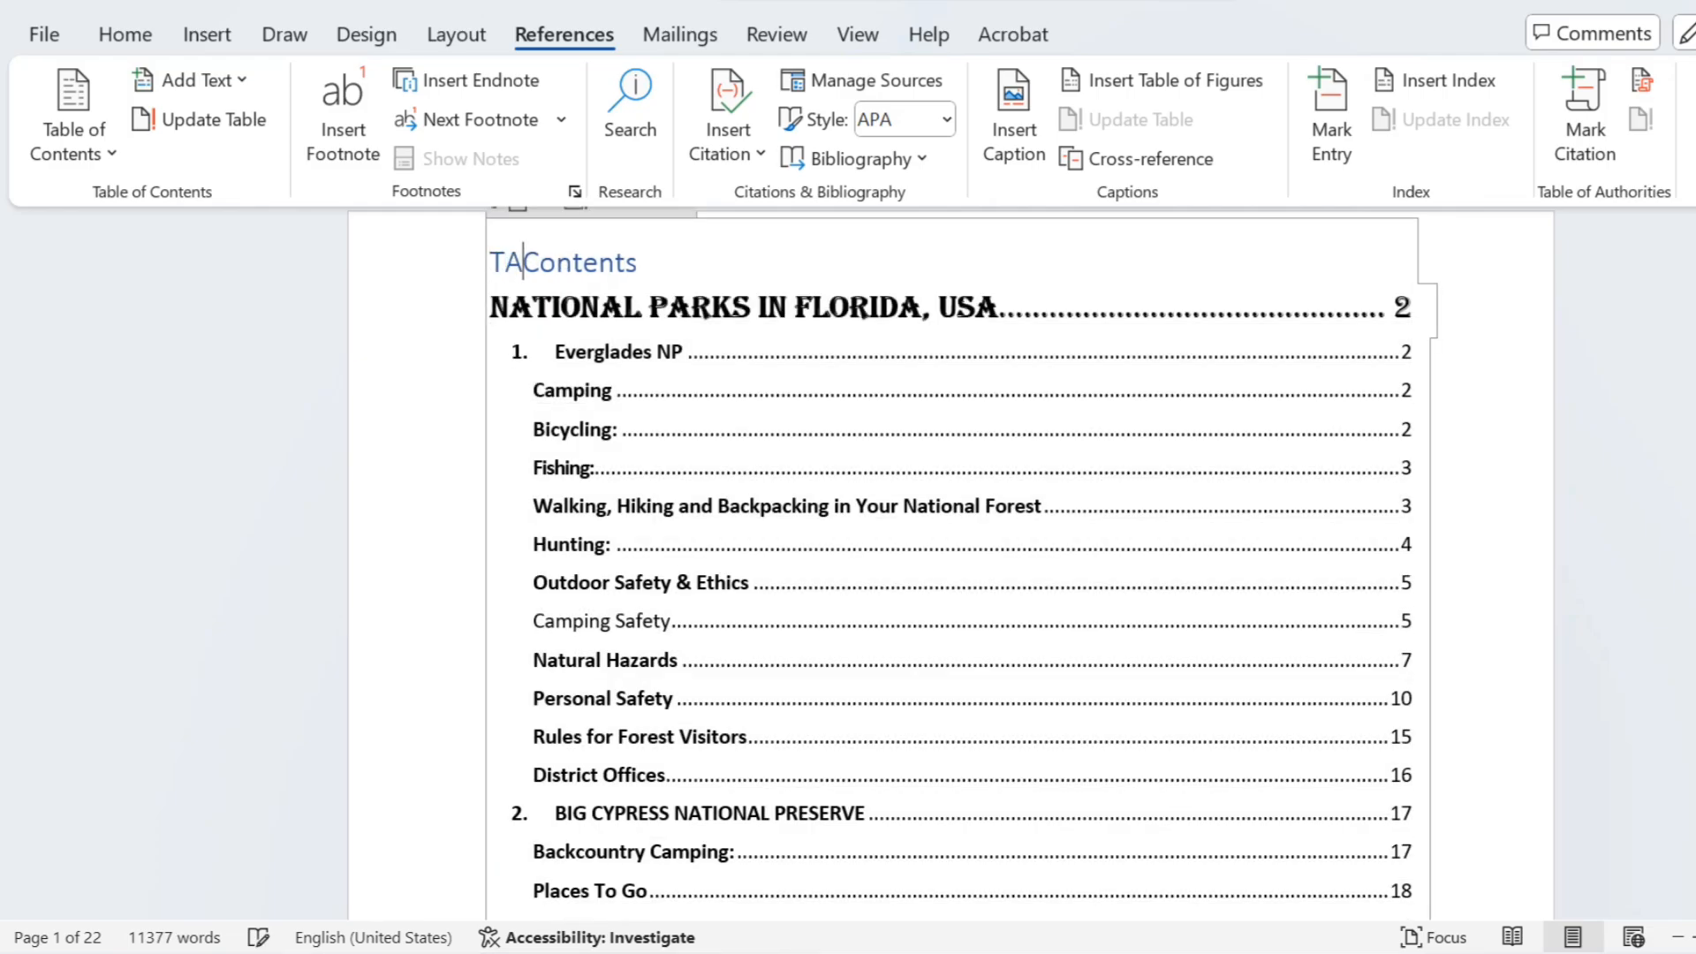
key("BackSpace")
key("BackSpace")
type("Tabl")
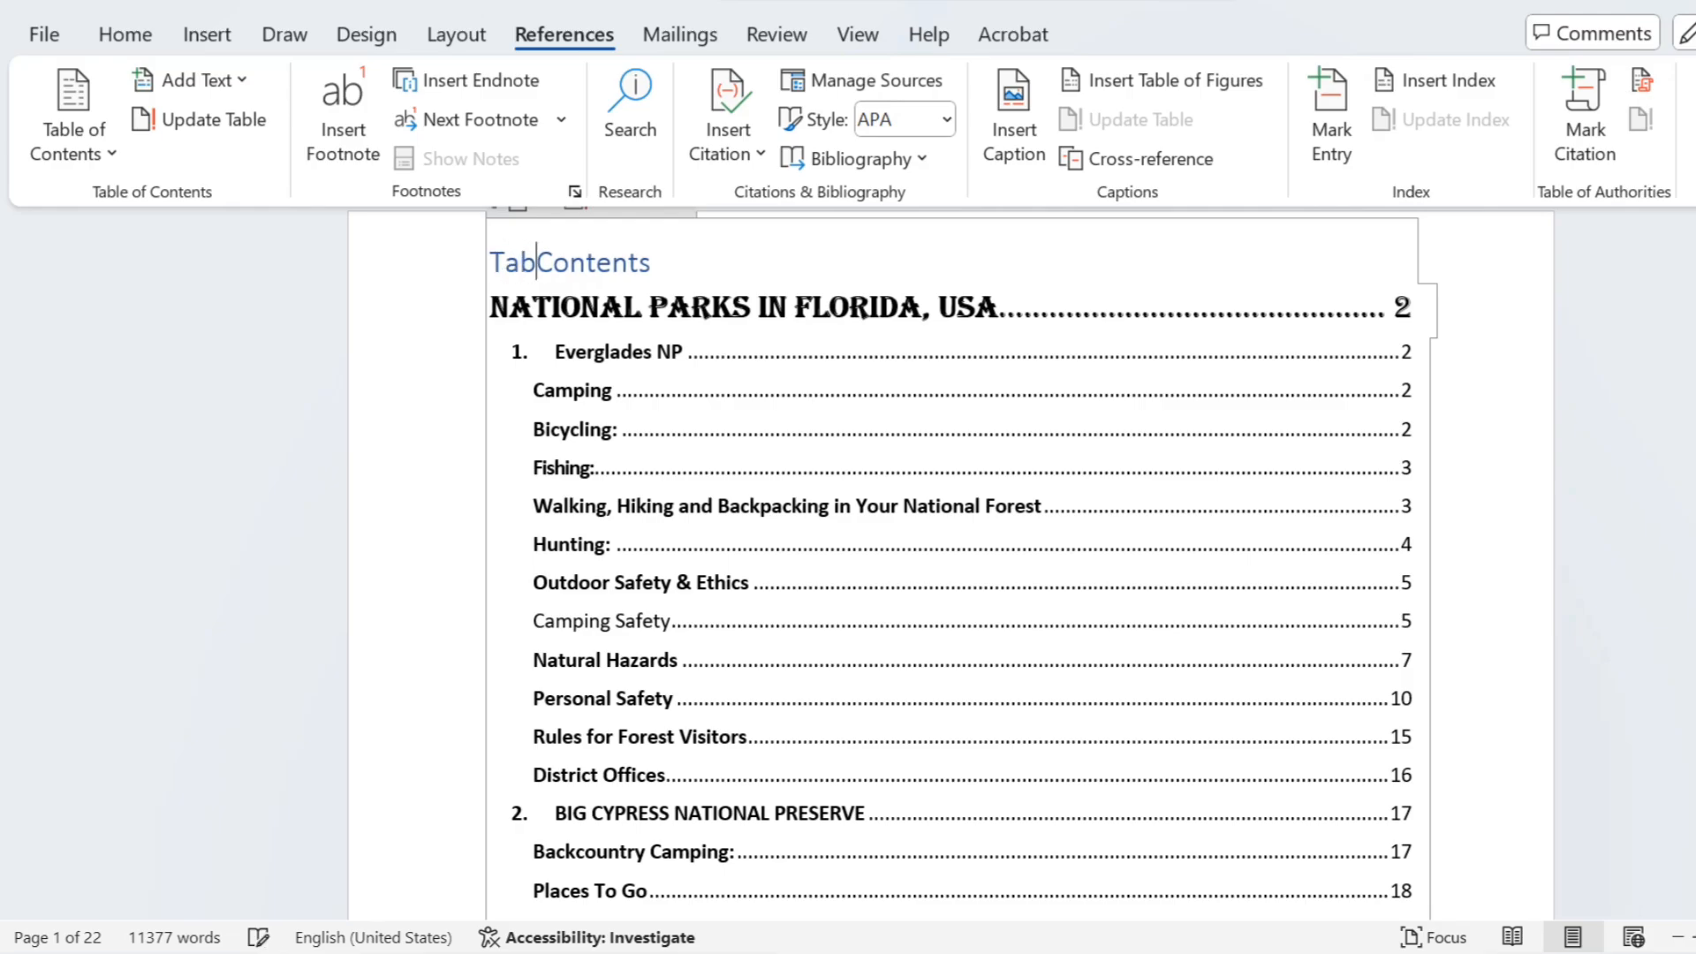
type("e O")
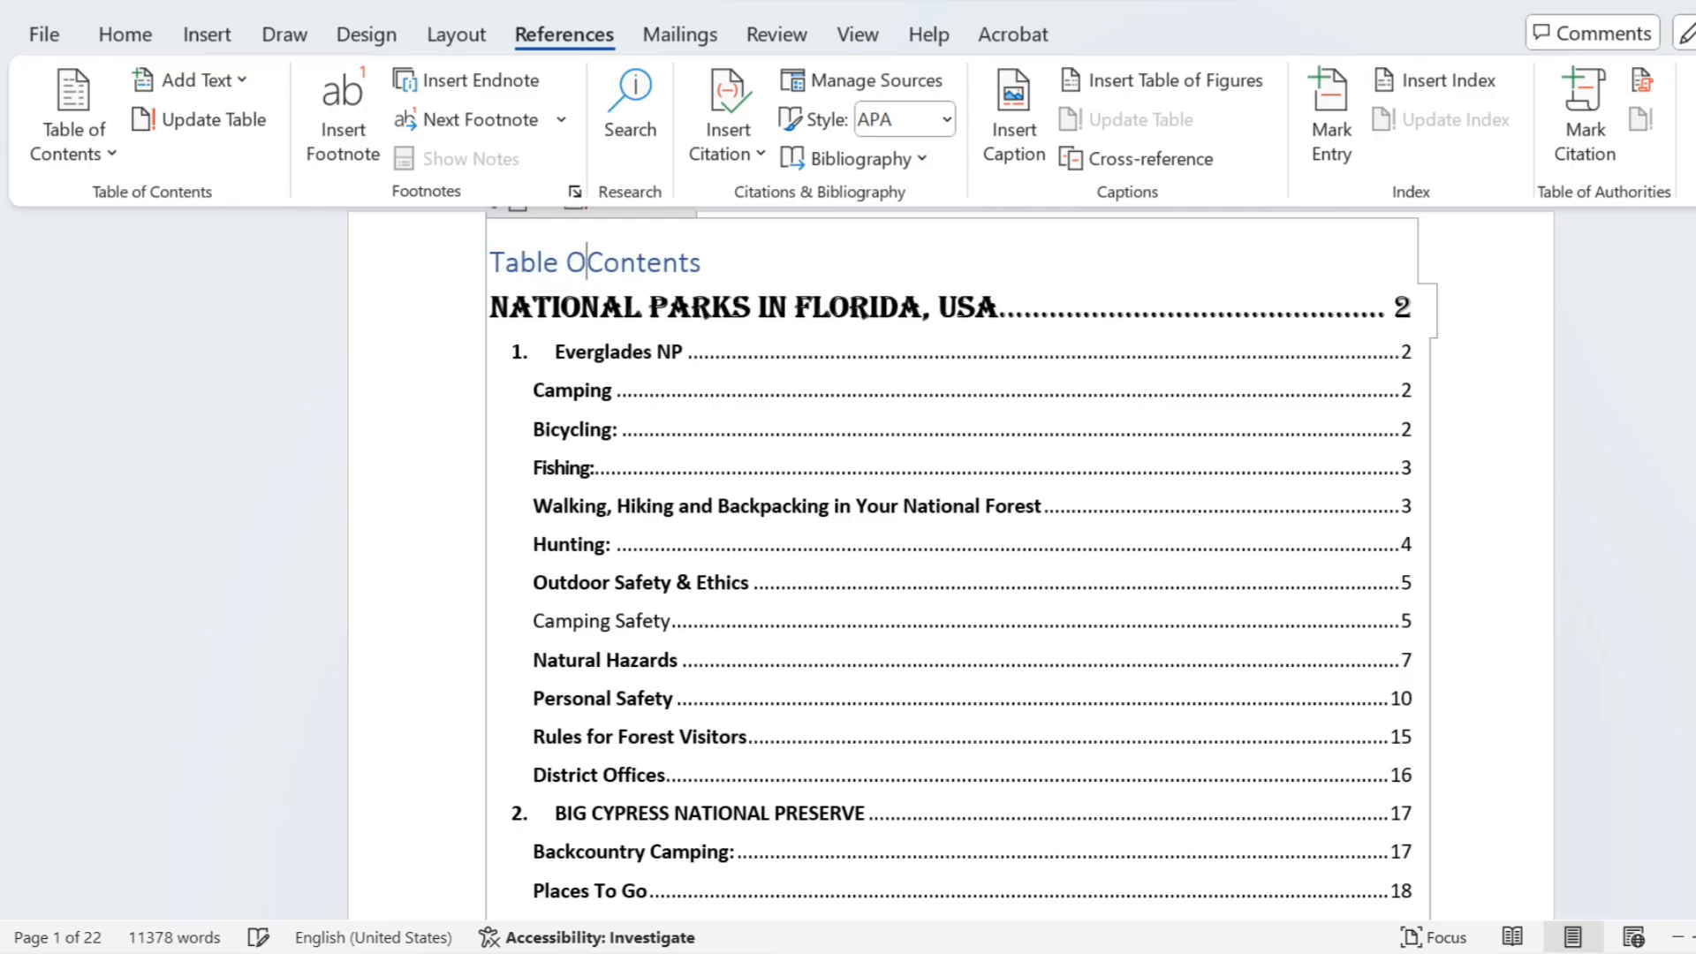
type("f")
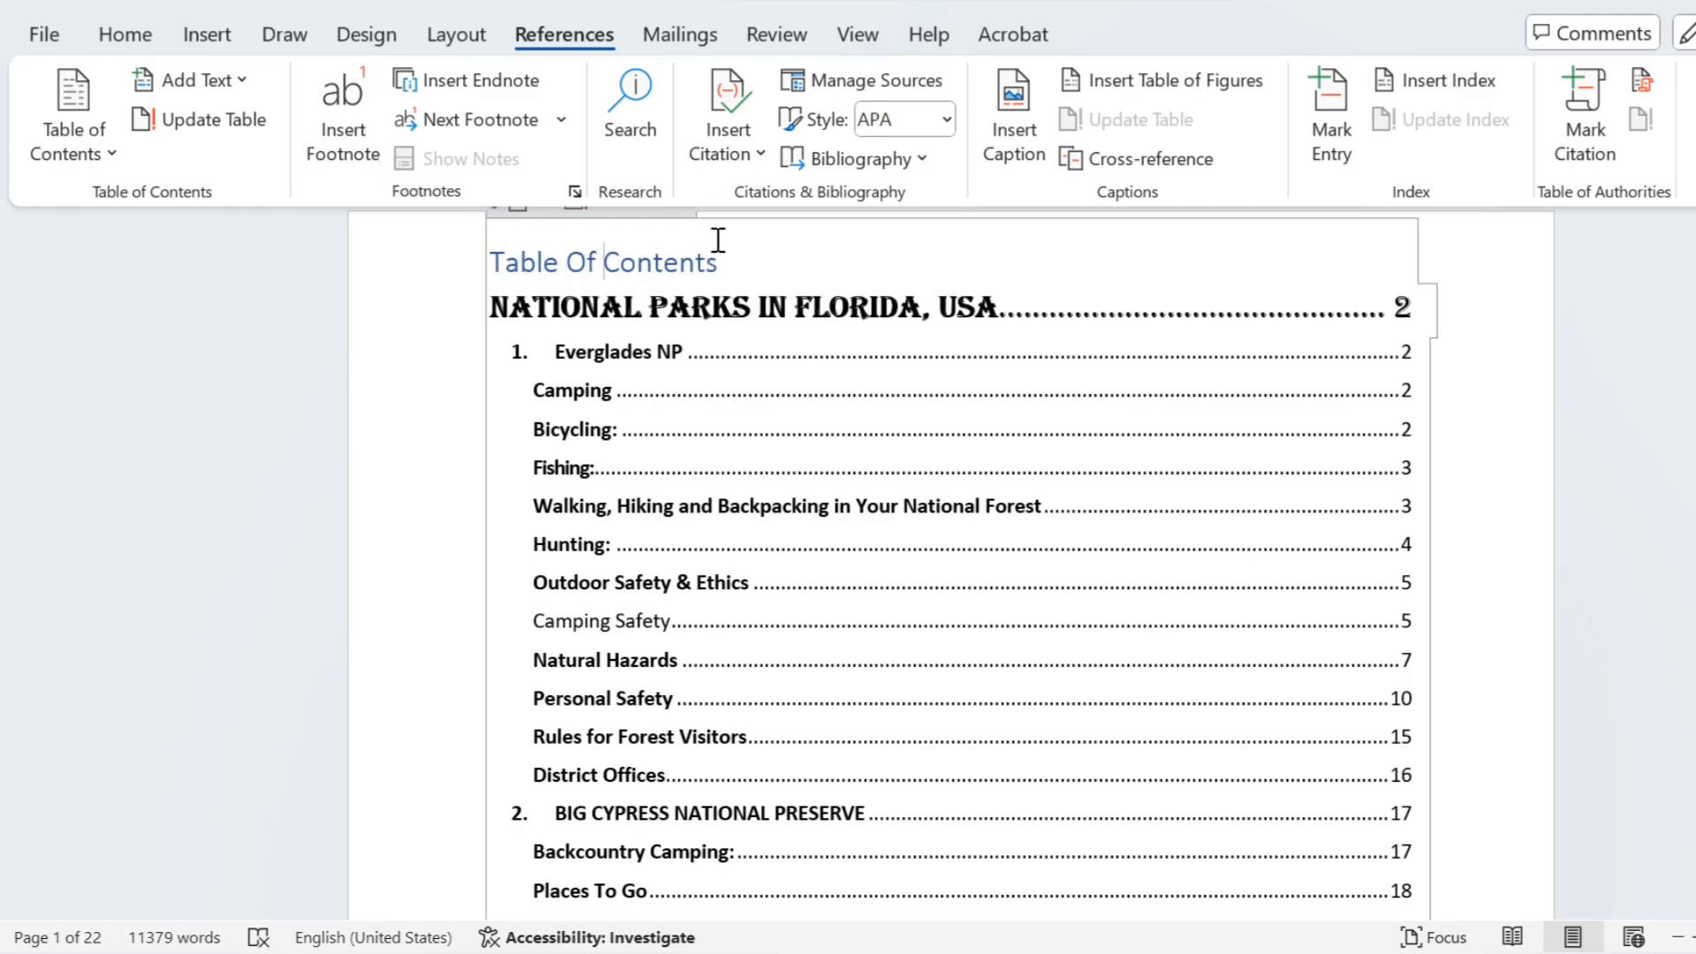
Step: Format the "Table Of Contents" title in red, bold and underlined, with the Cooper Black font
left_click_drag(723, 255, 491, 262)
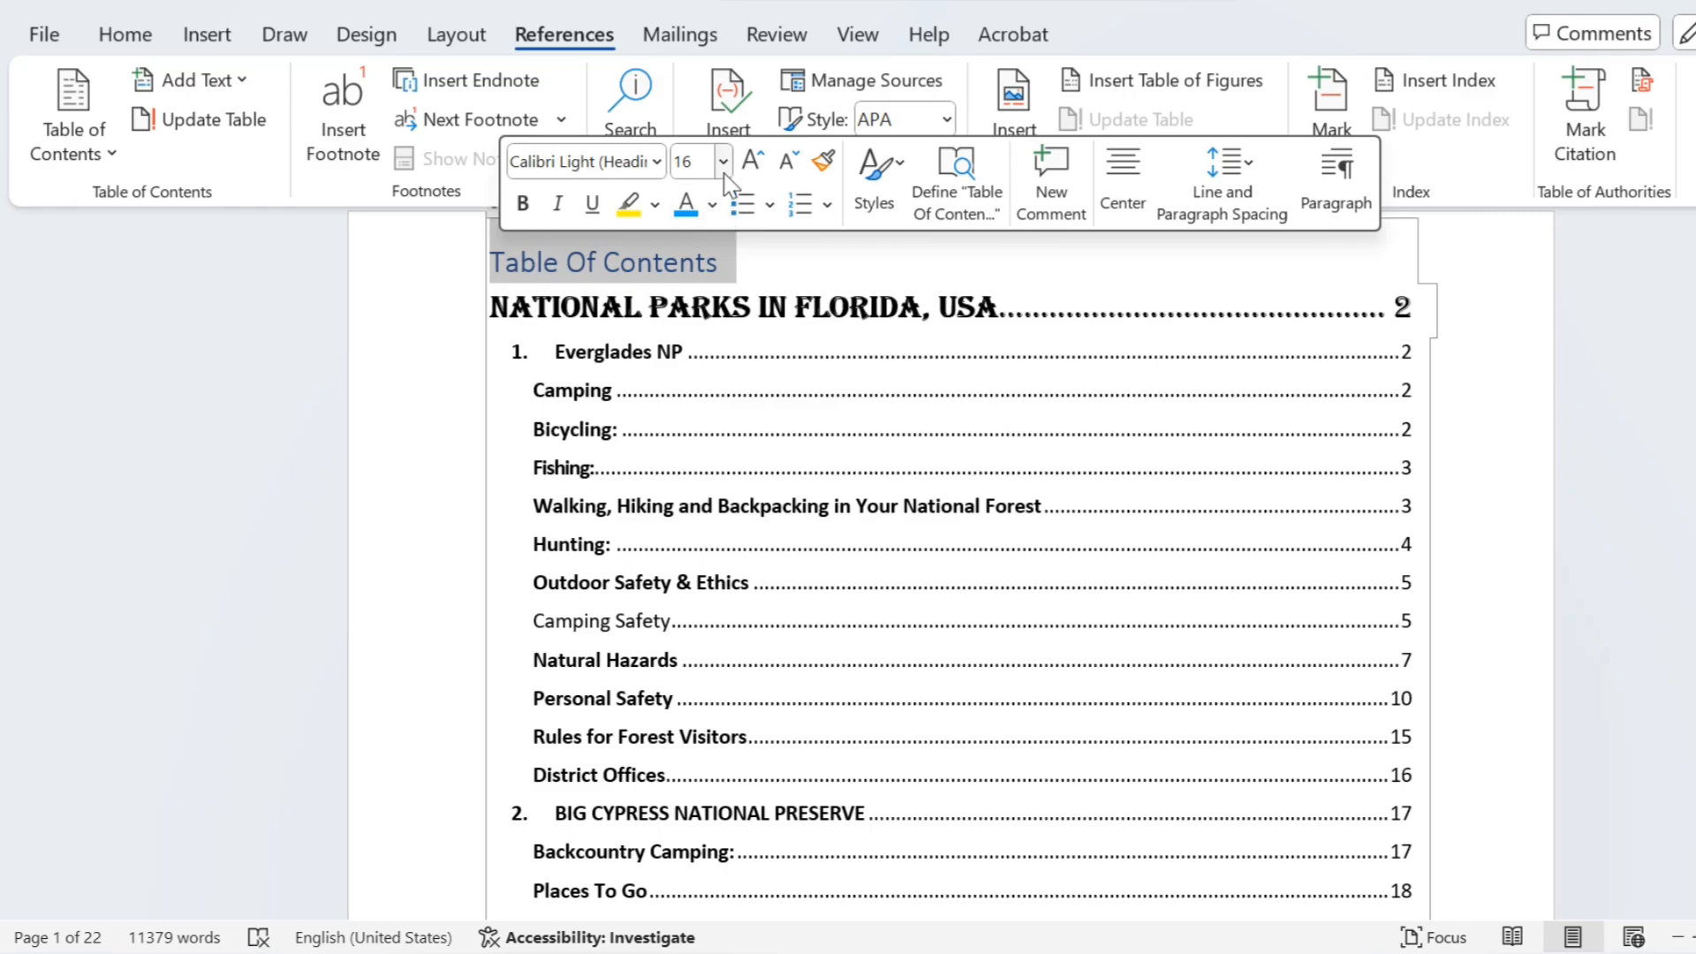
left_click(712, 205)
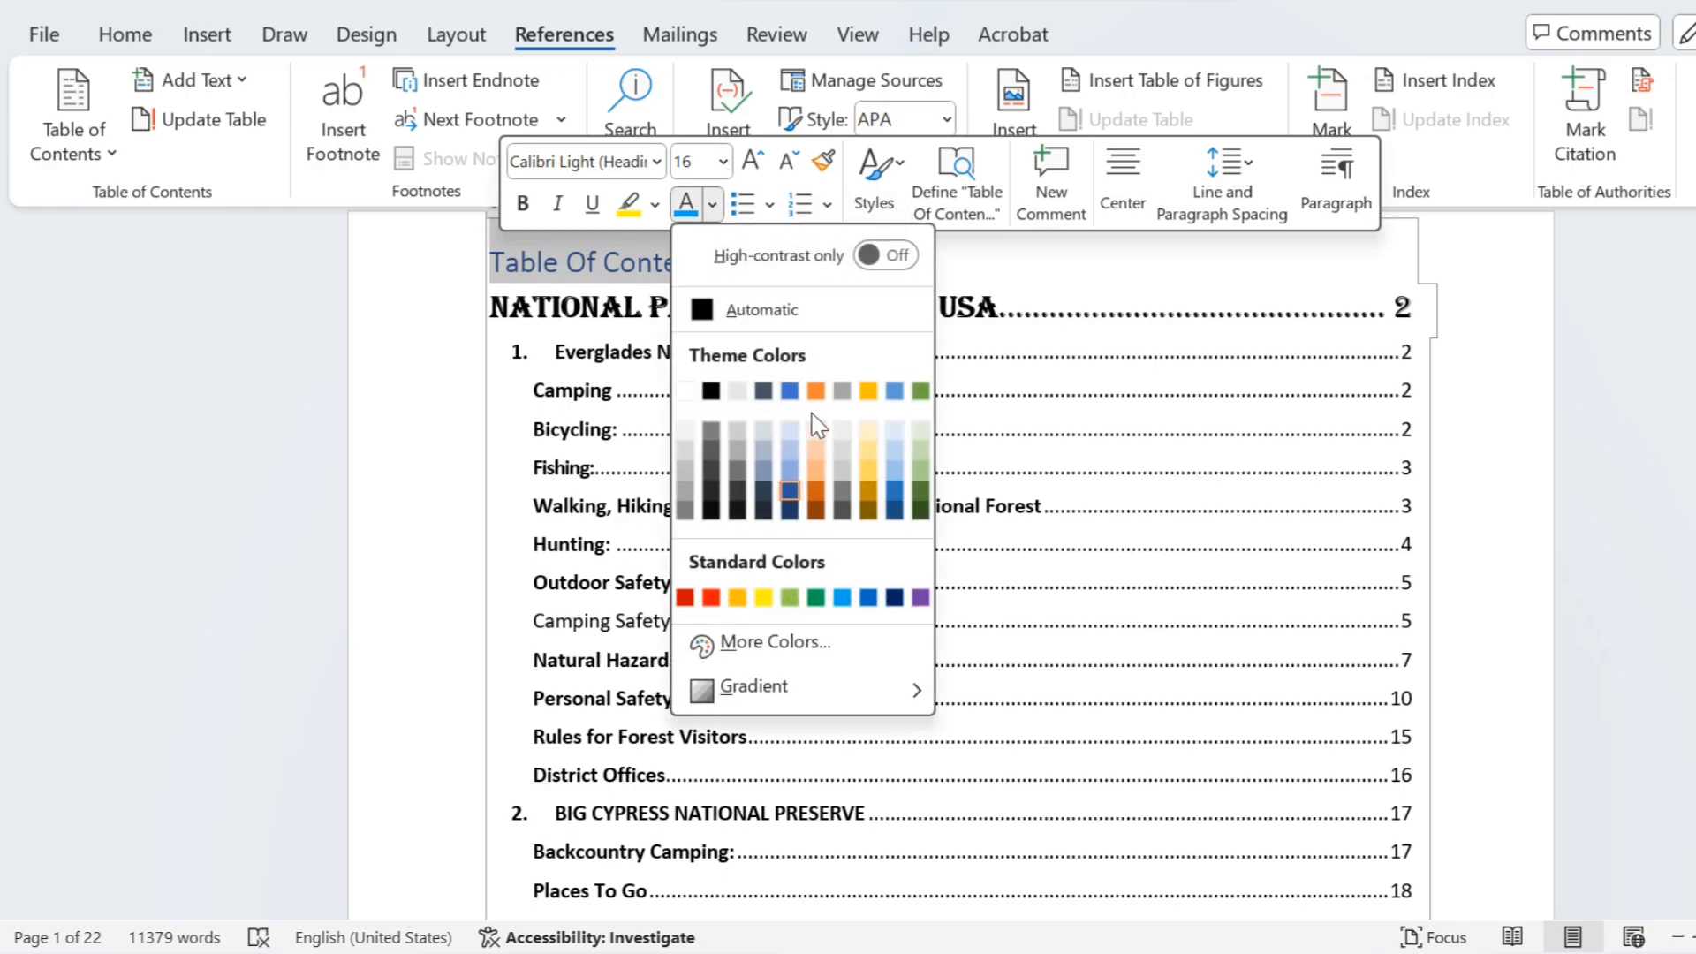
left_click(712, 598)
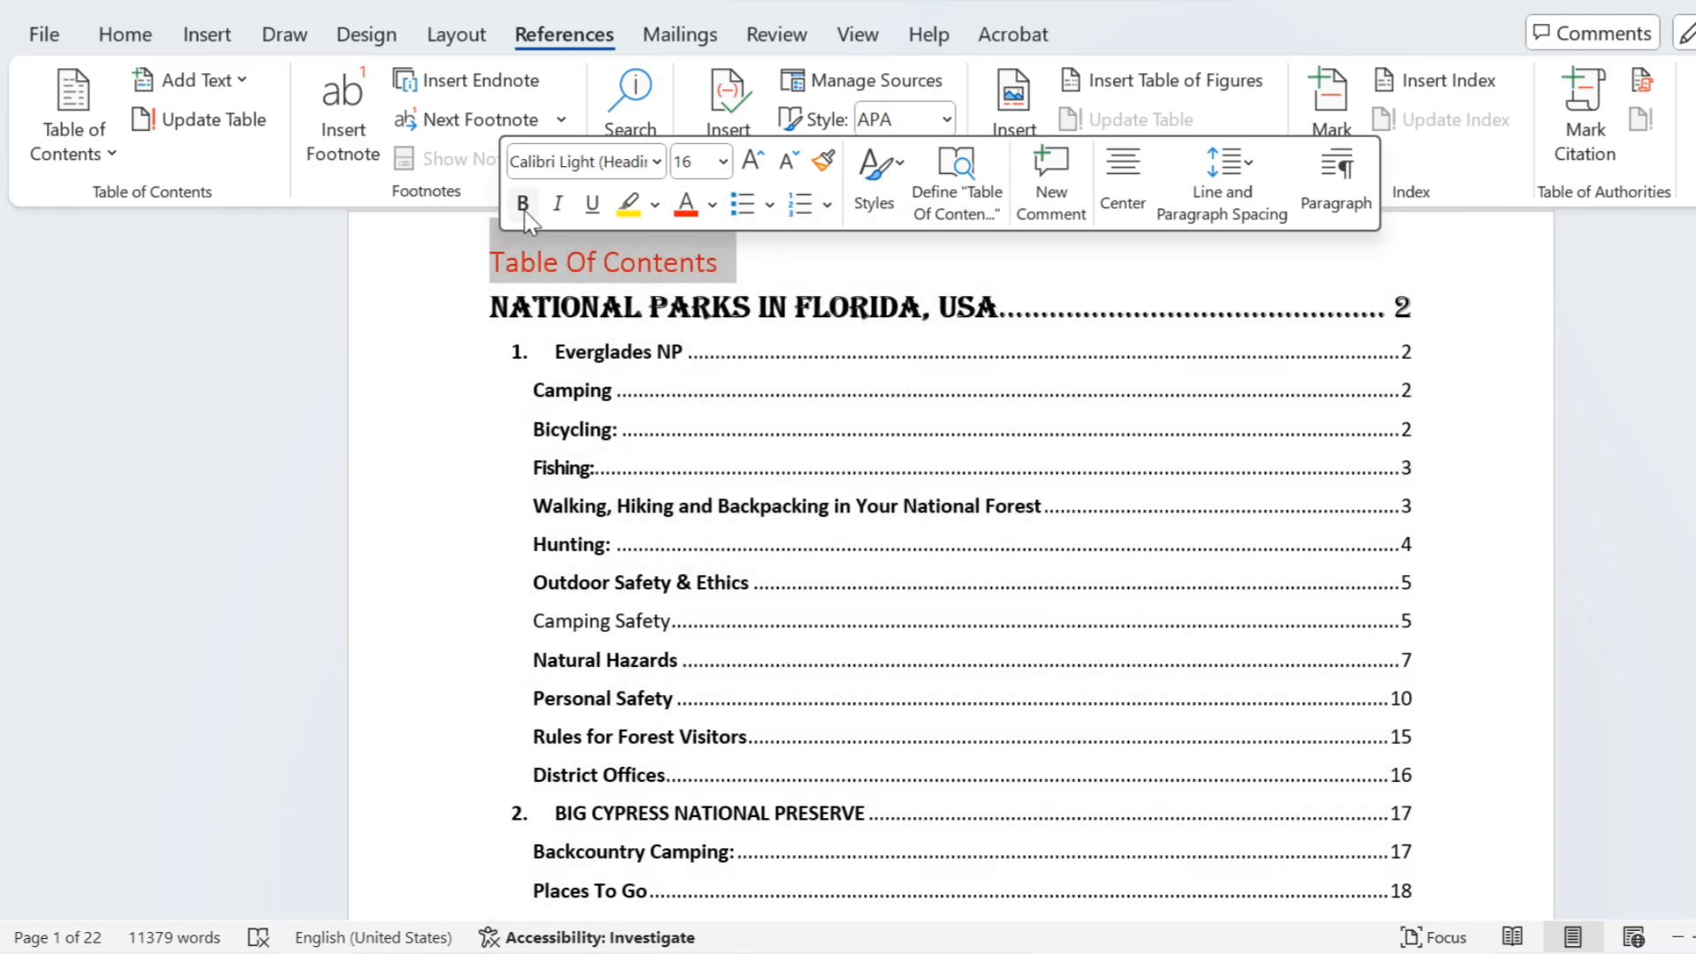
left_click(592, 205)
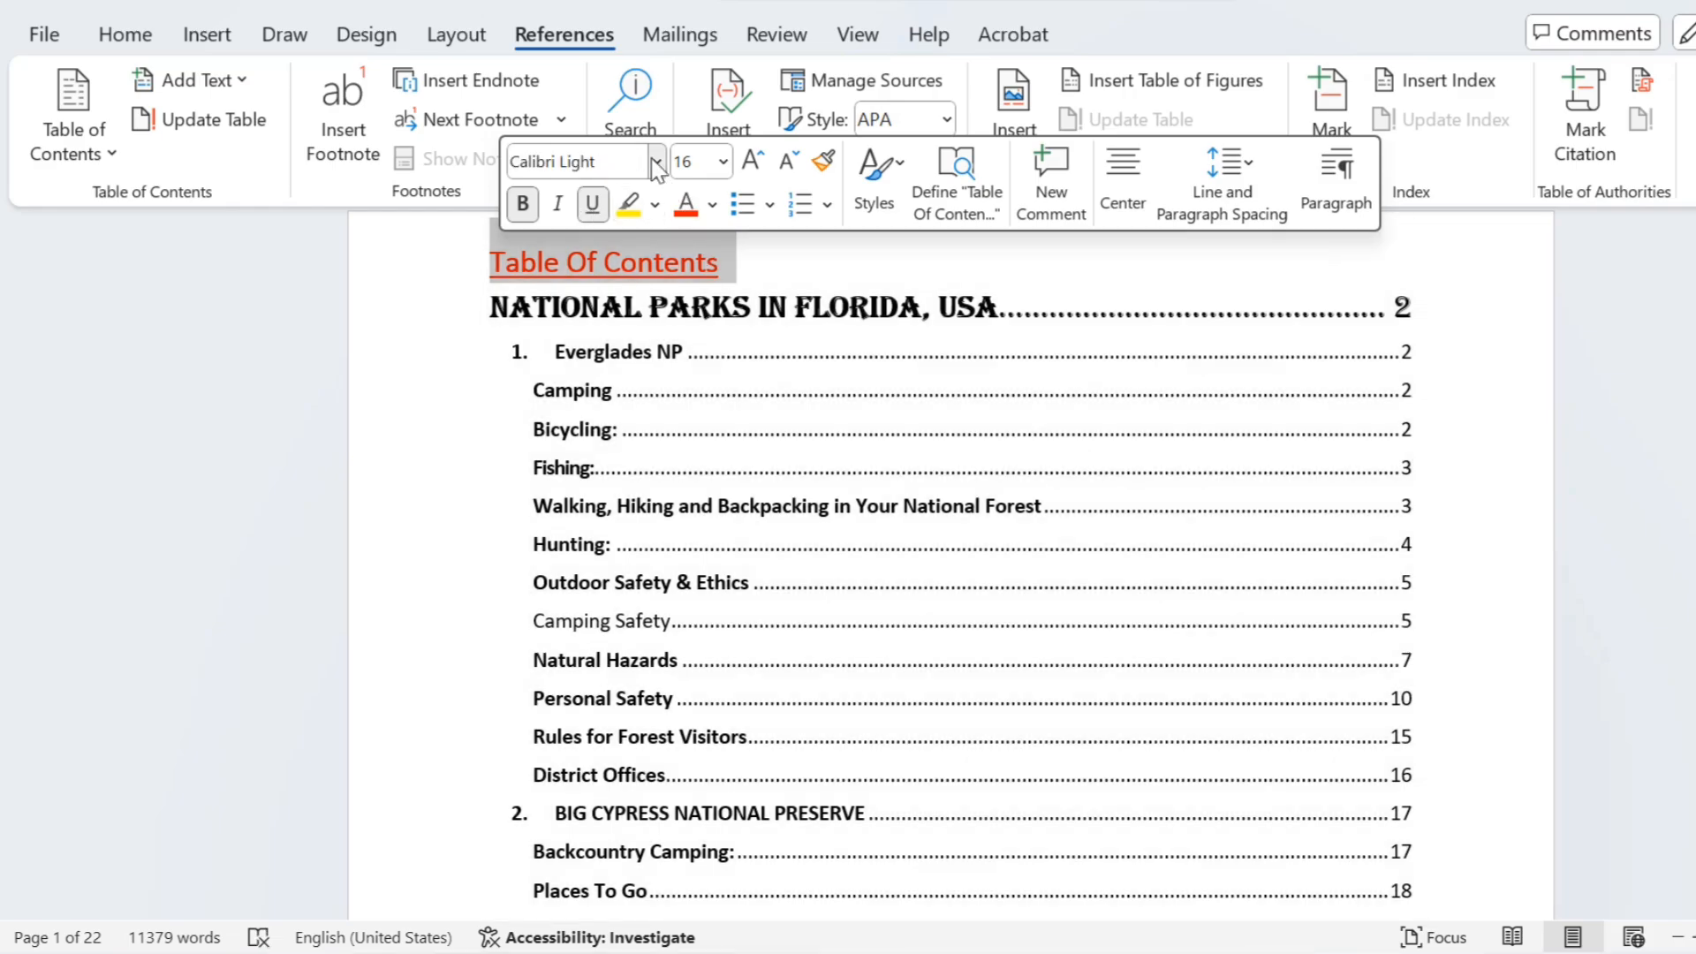
left_click(656, 162)
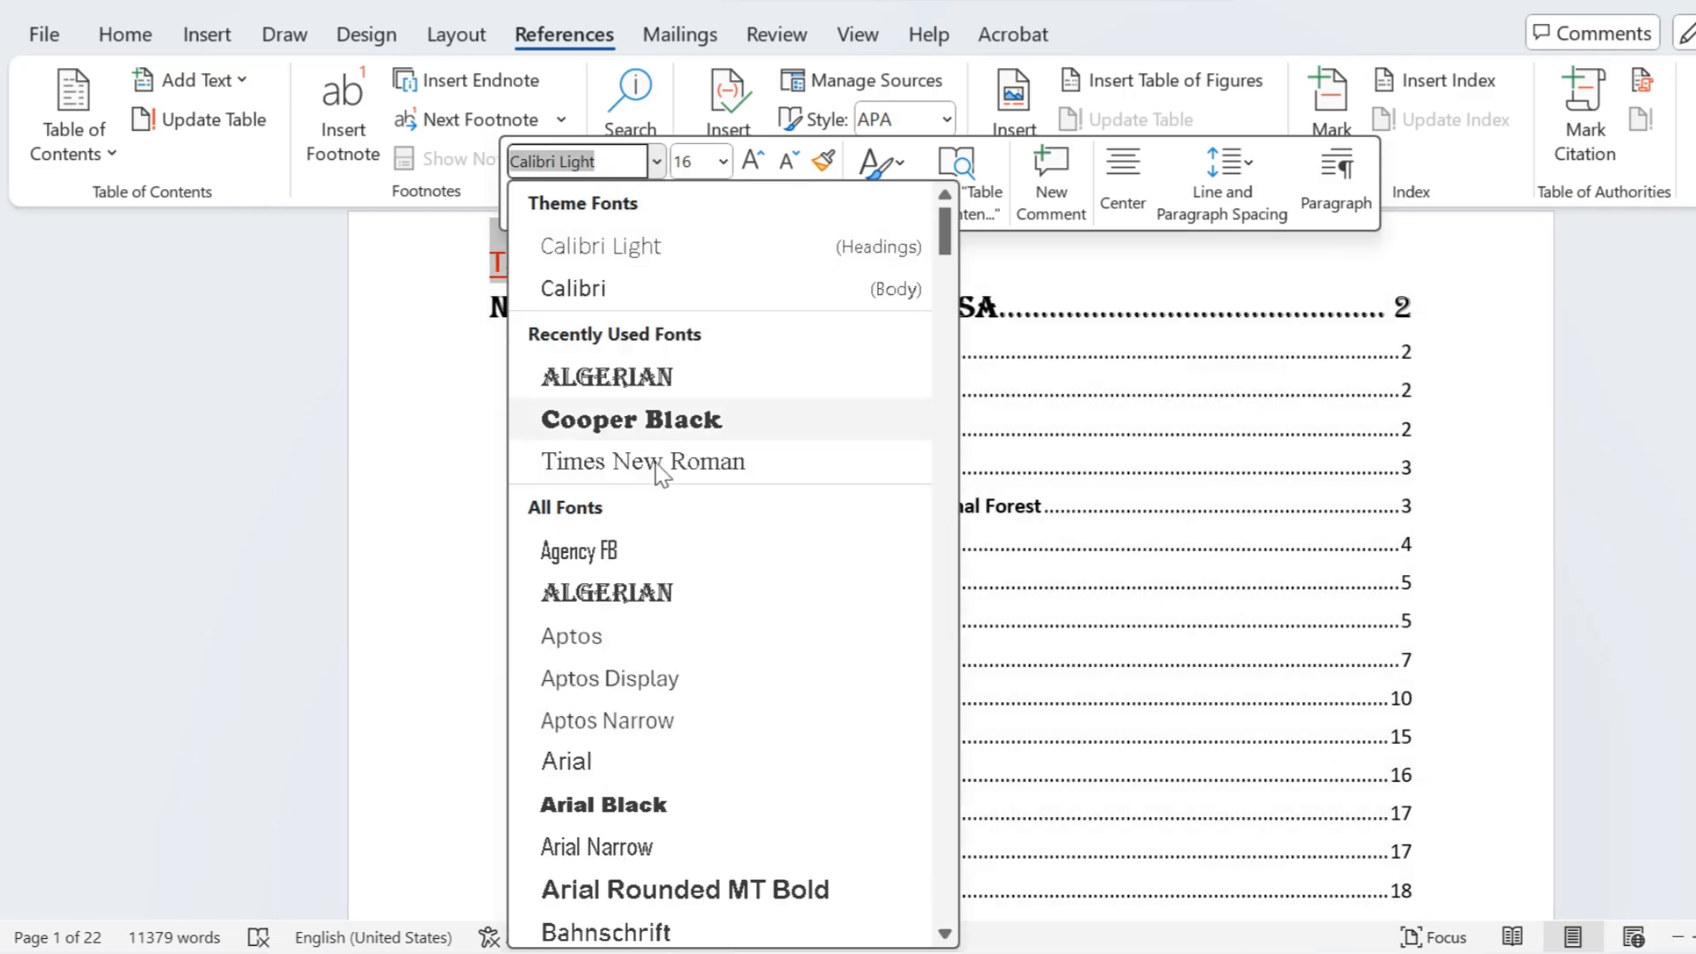
left_click(627, 421)
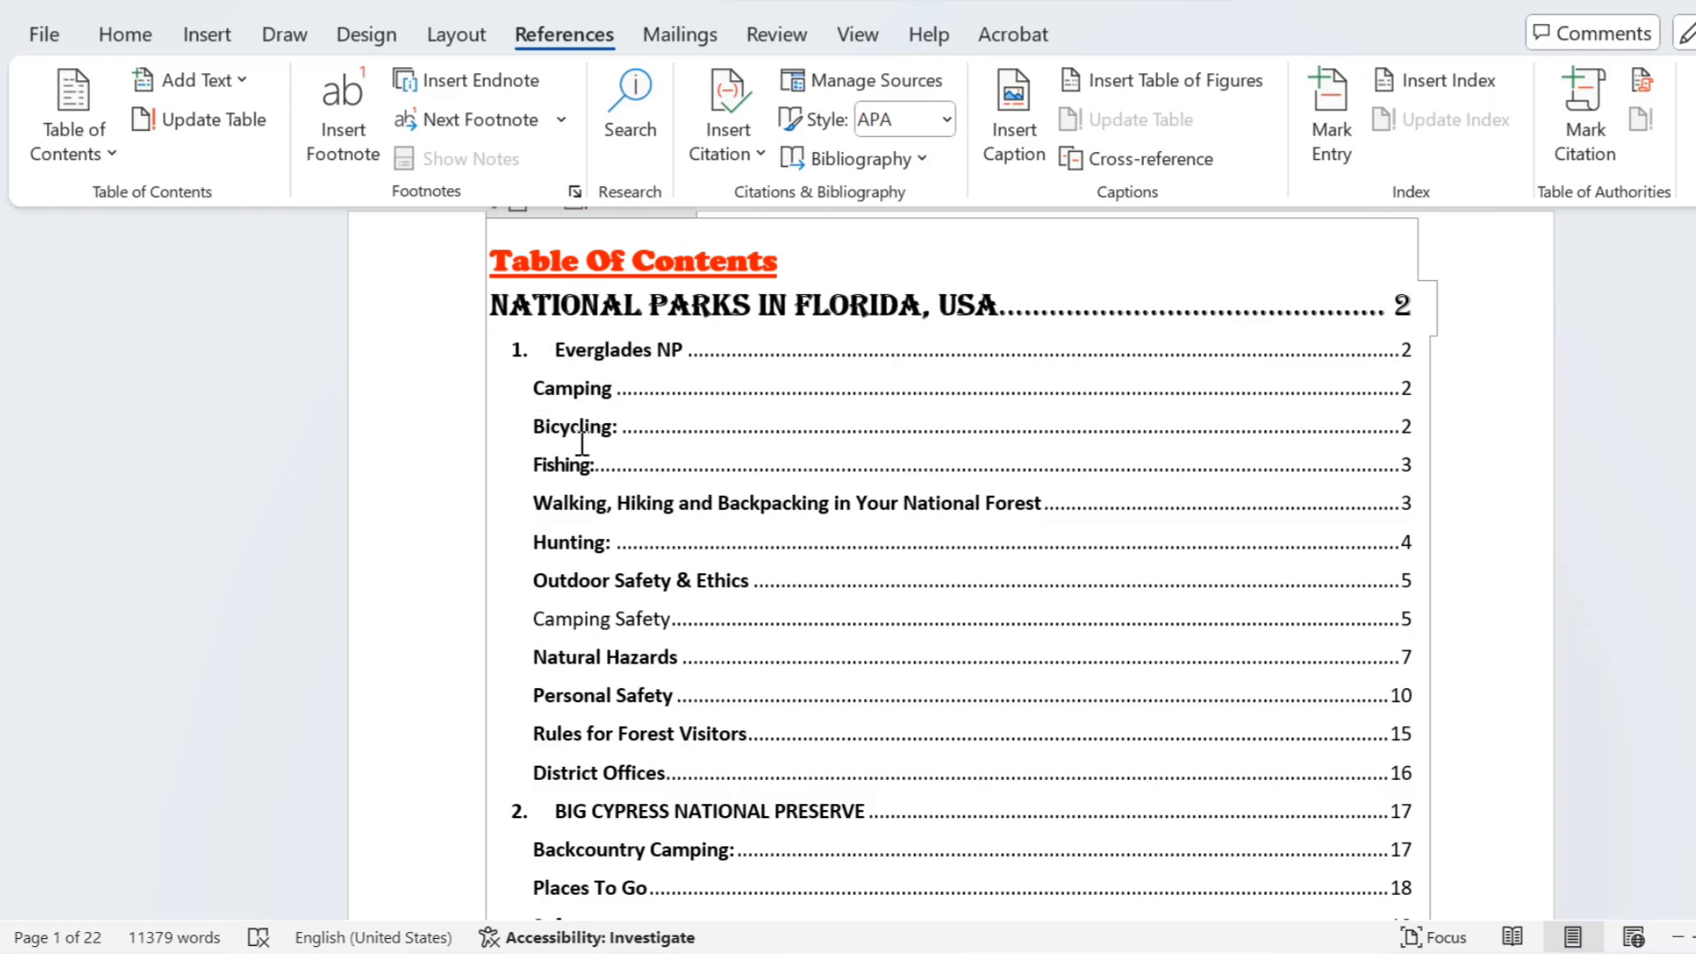
Step: Apply the 1) a) i) multilevel list to the entries from Camping to District Offices under Everglades NP
left_click_drag(534, 388, 769, 783)
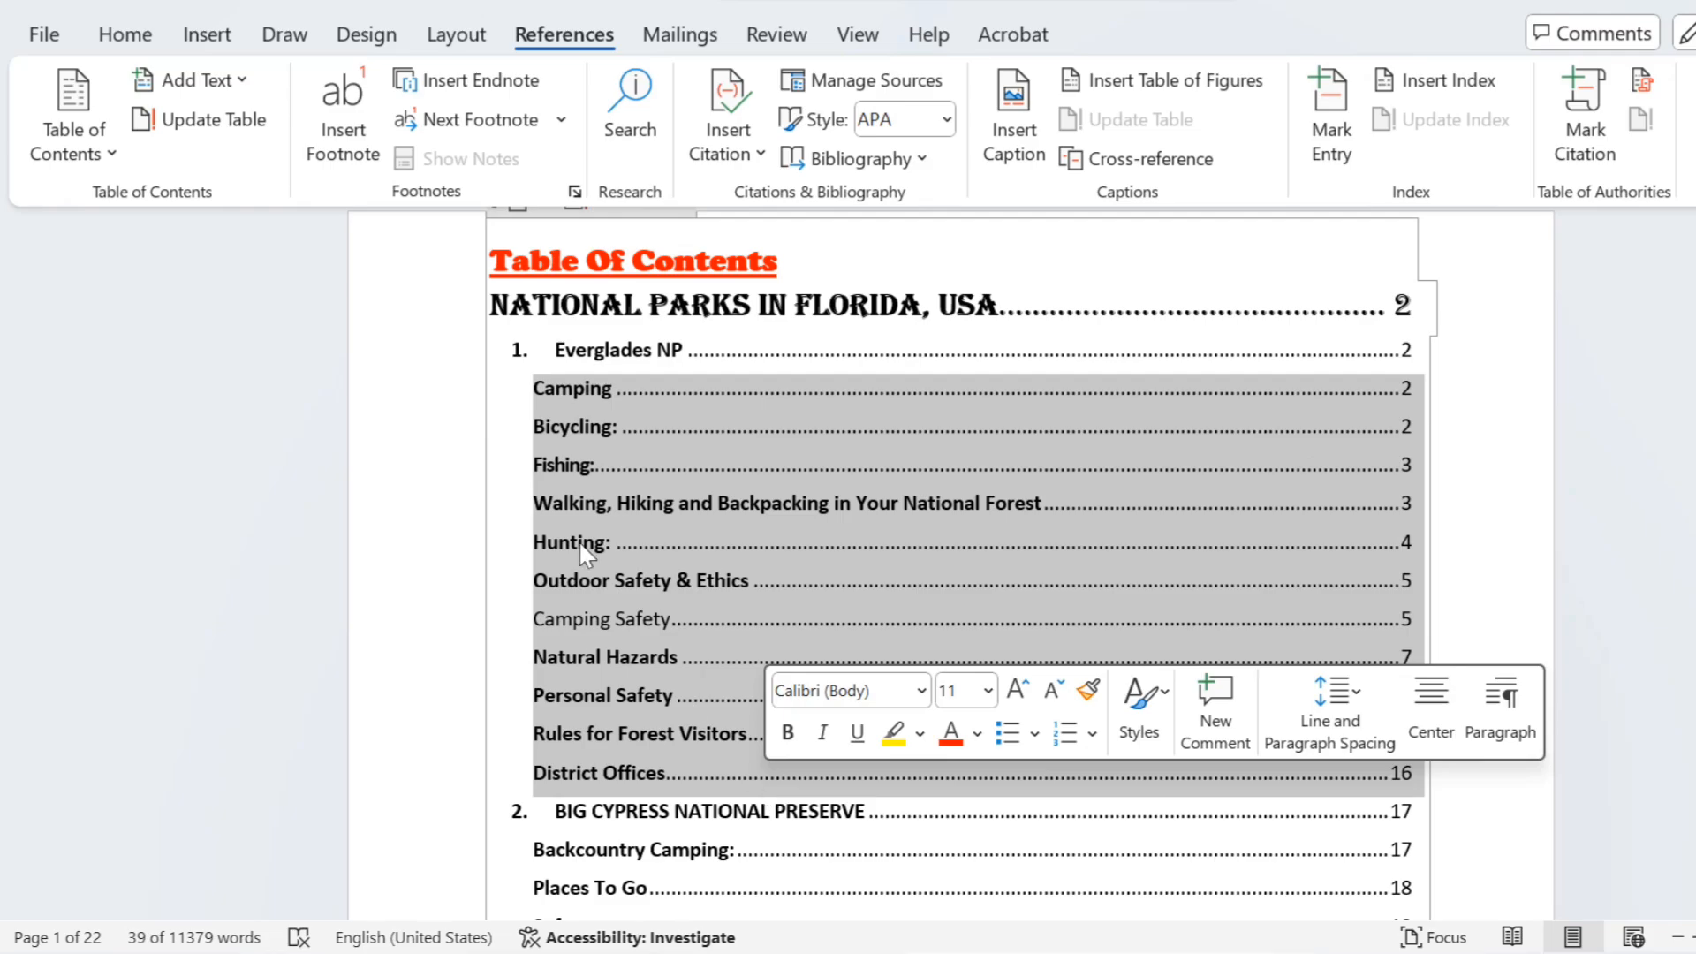
left_click(131, 41)
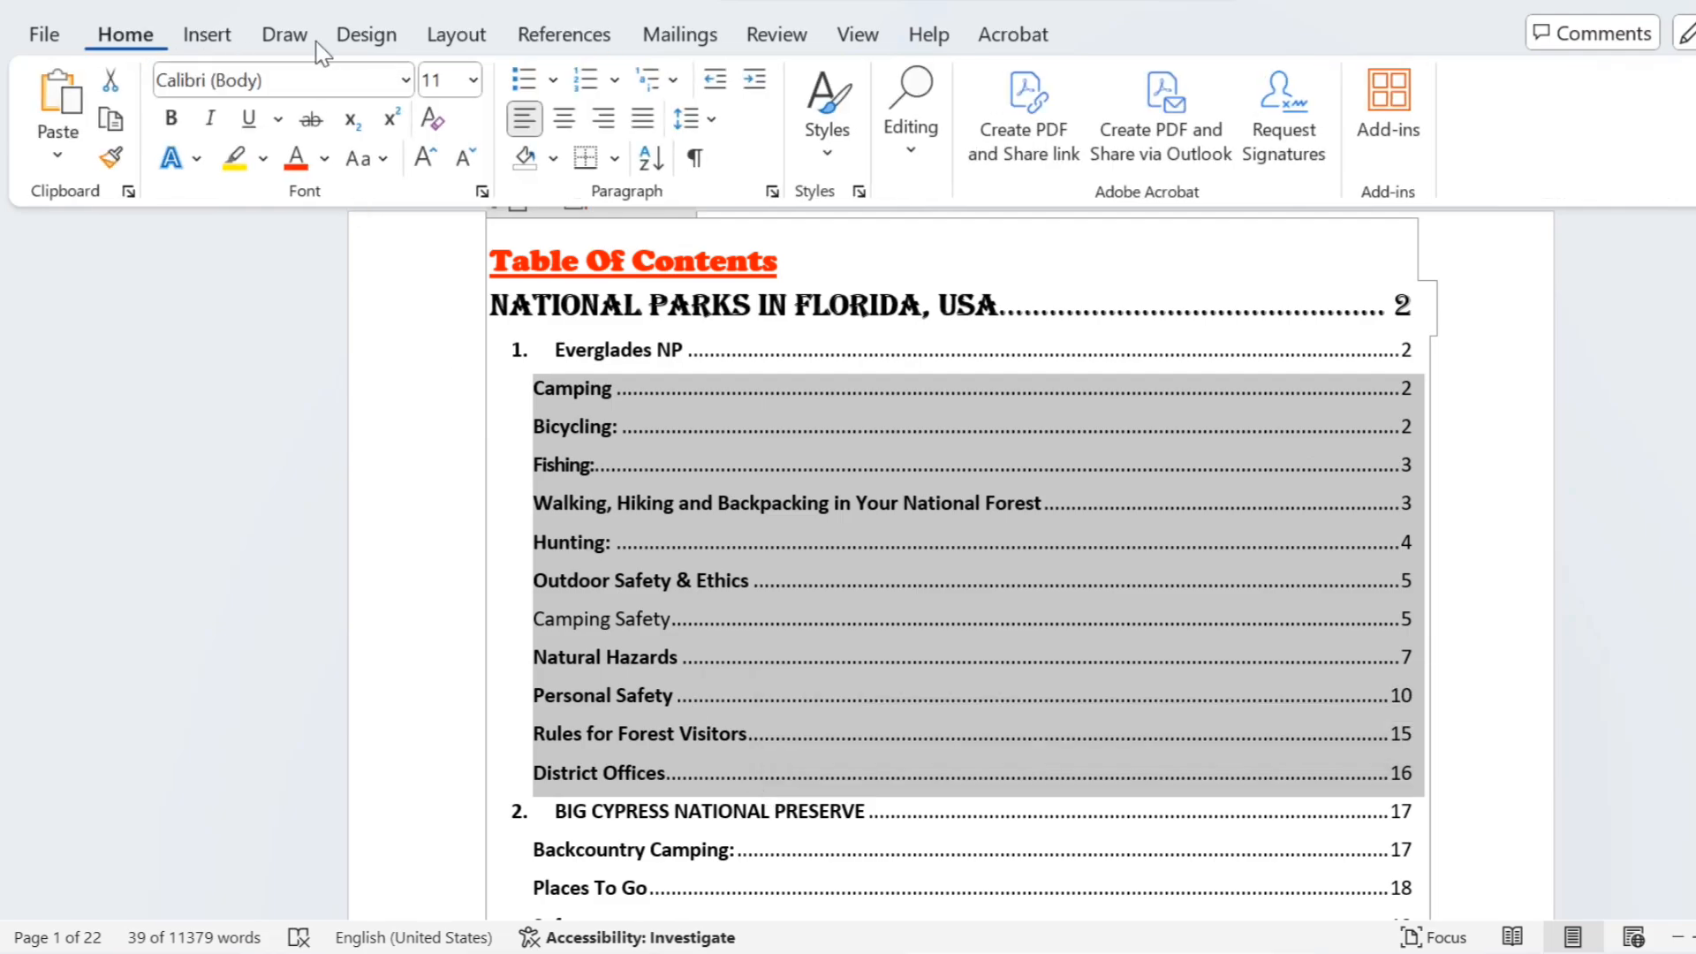
left_click(672, 84)
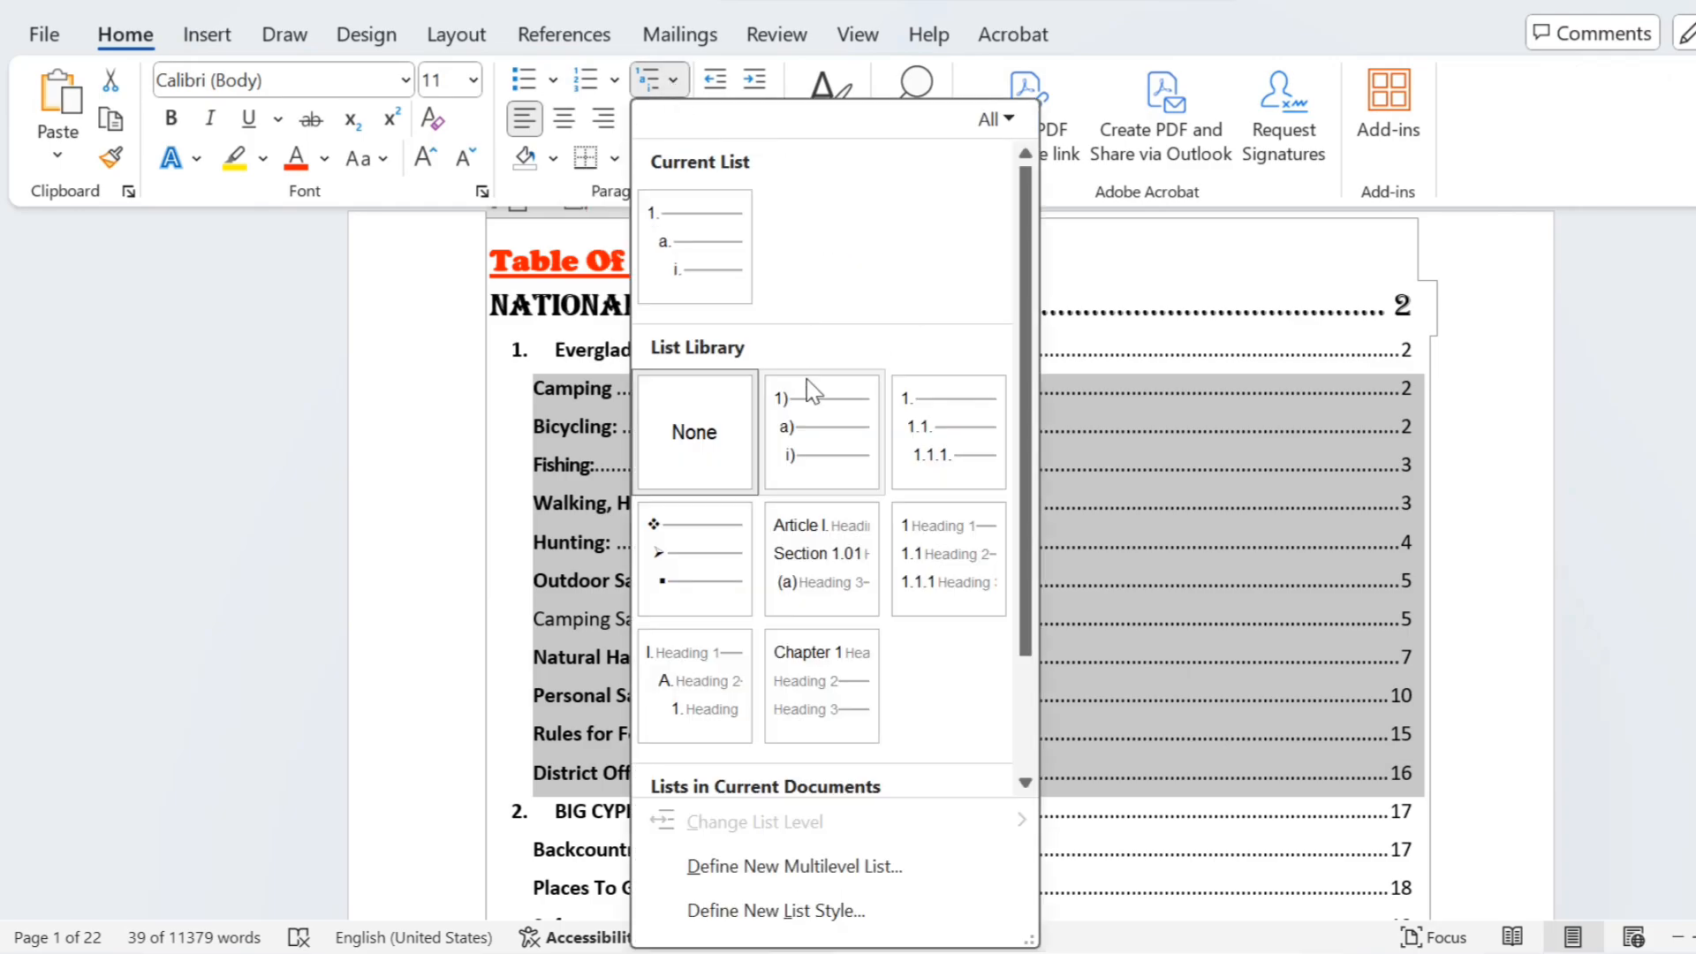
mouse_move(828, 424)
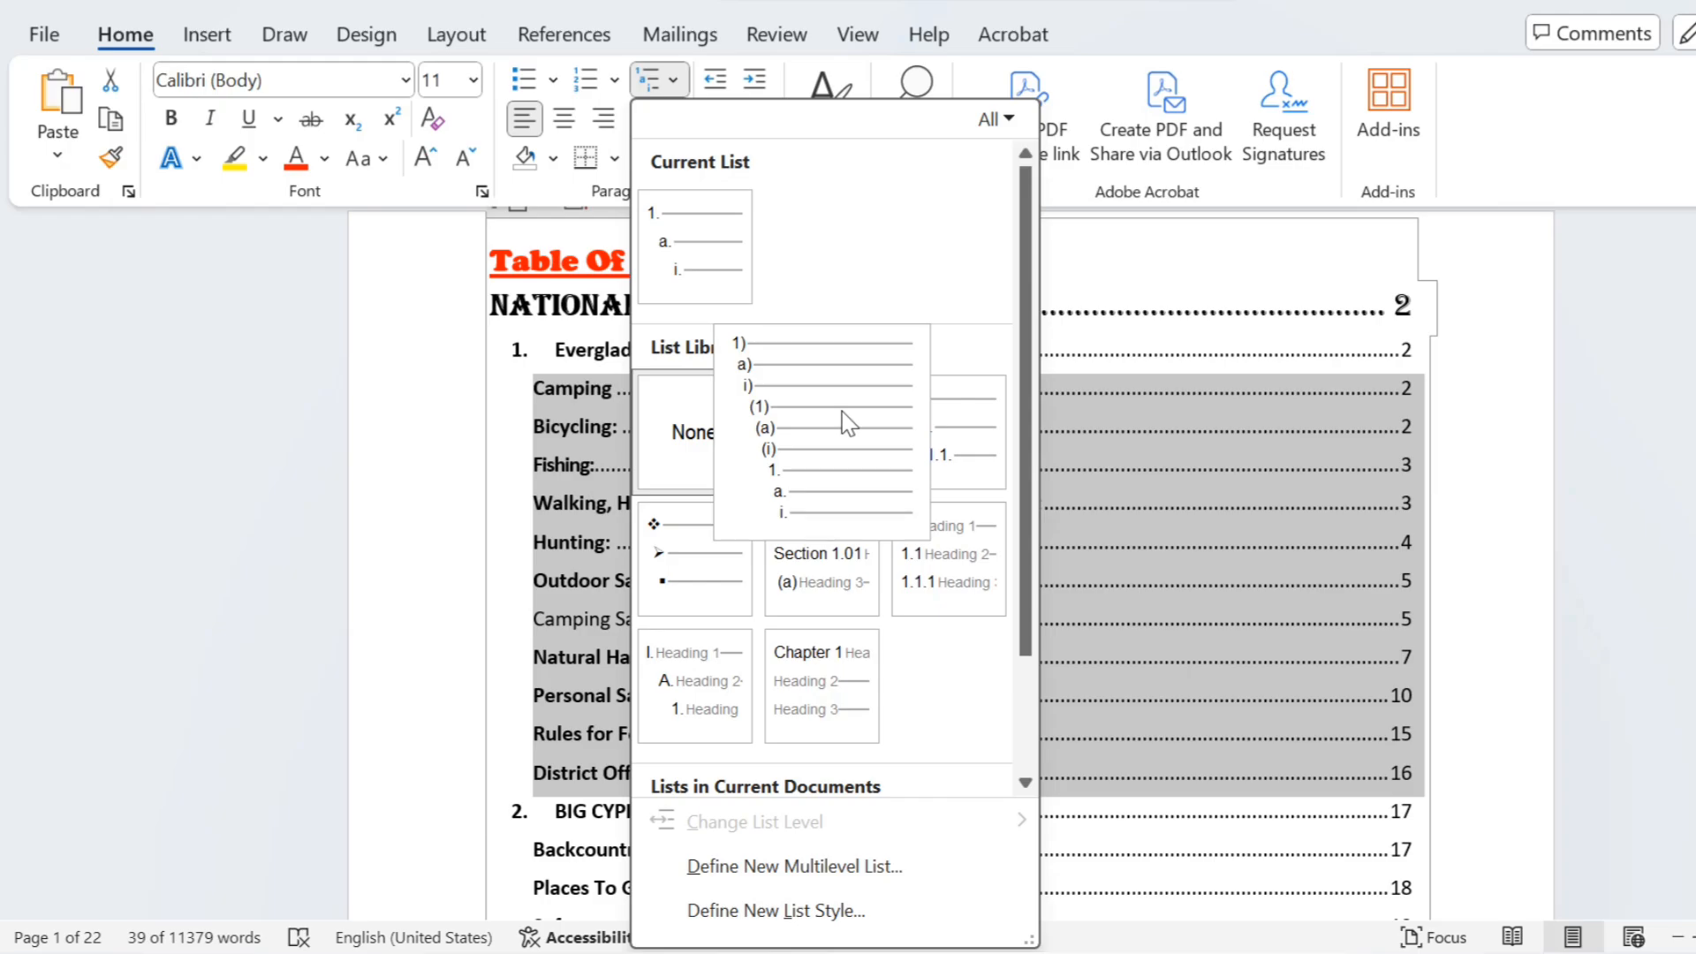
left_click(842, 411)
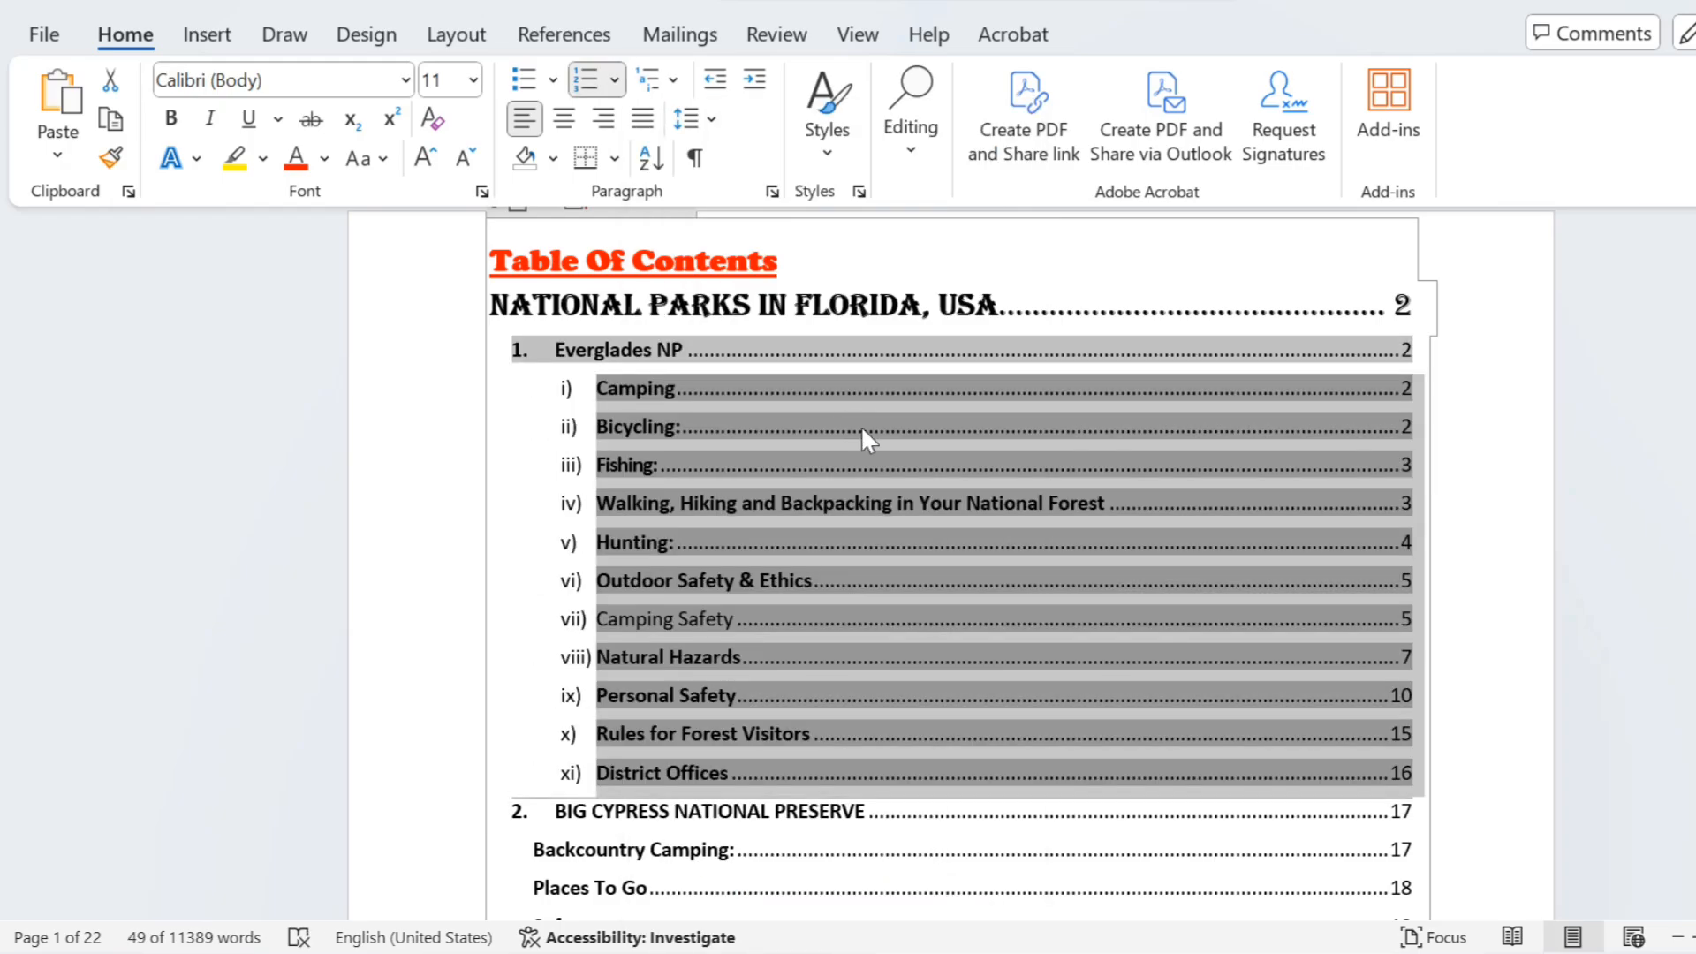
left_click(916, 480)
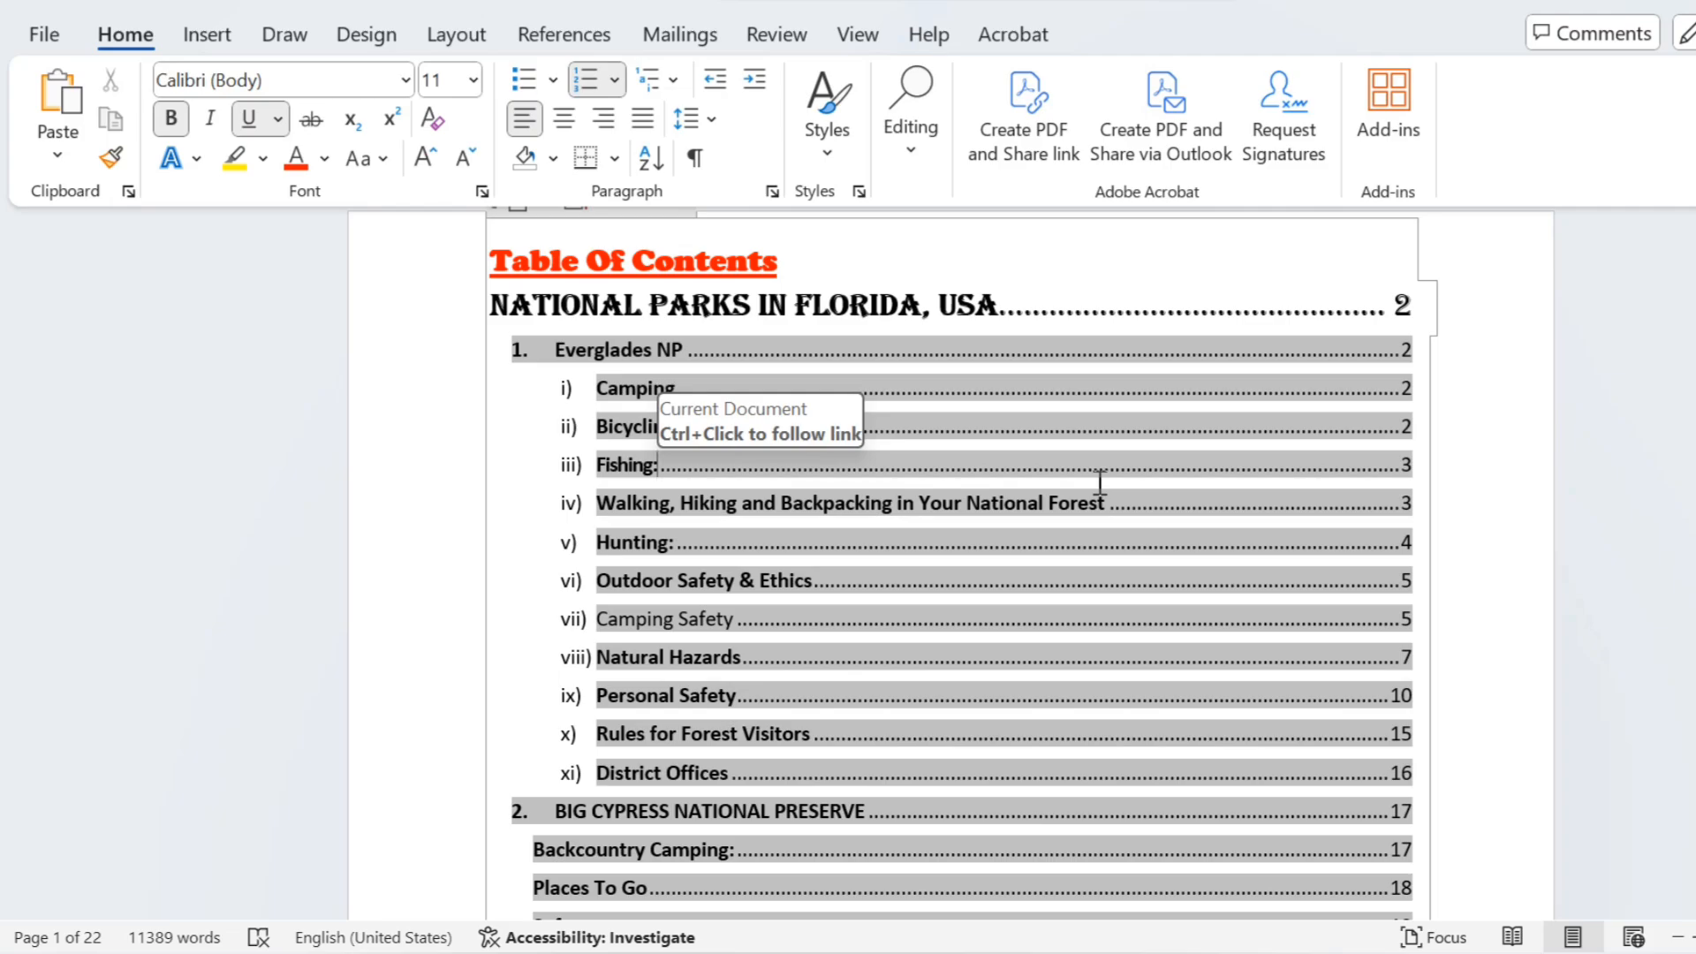